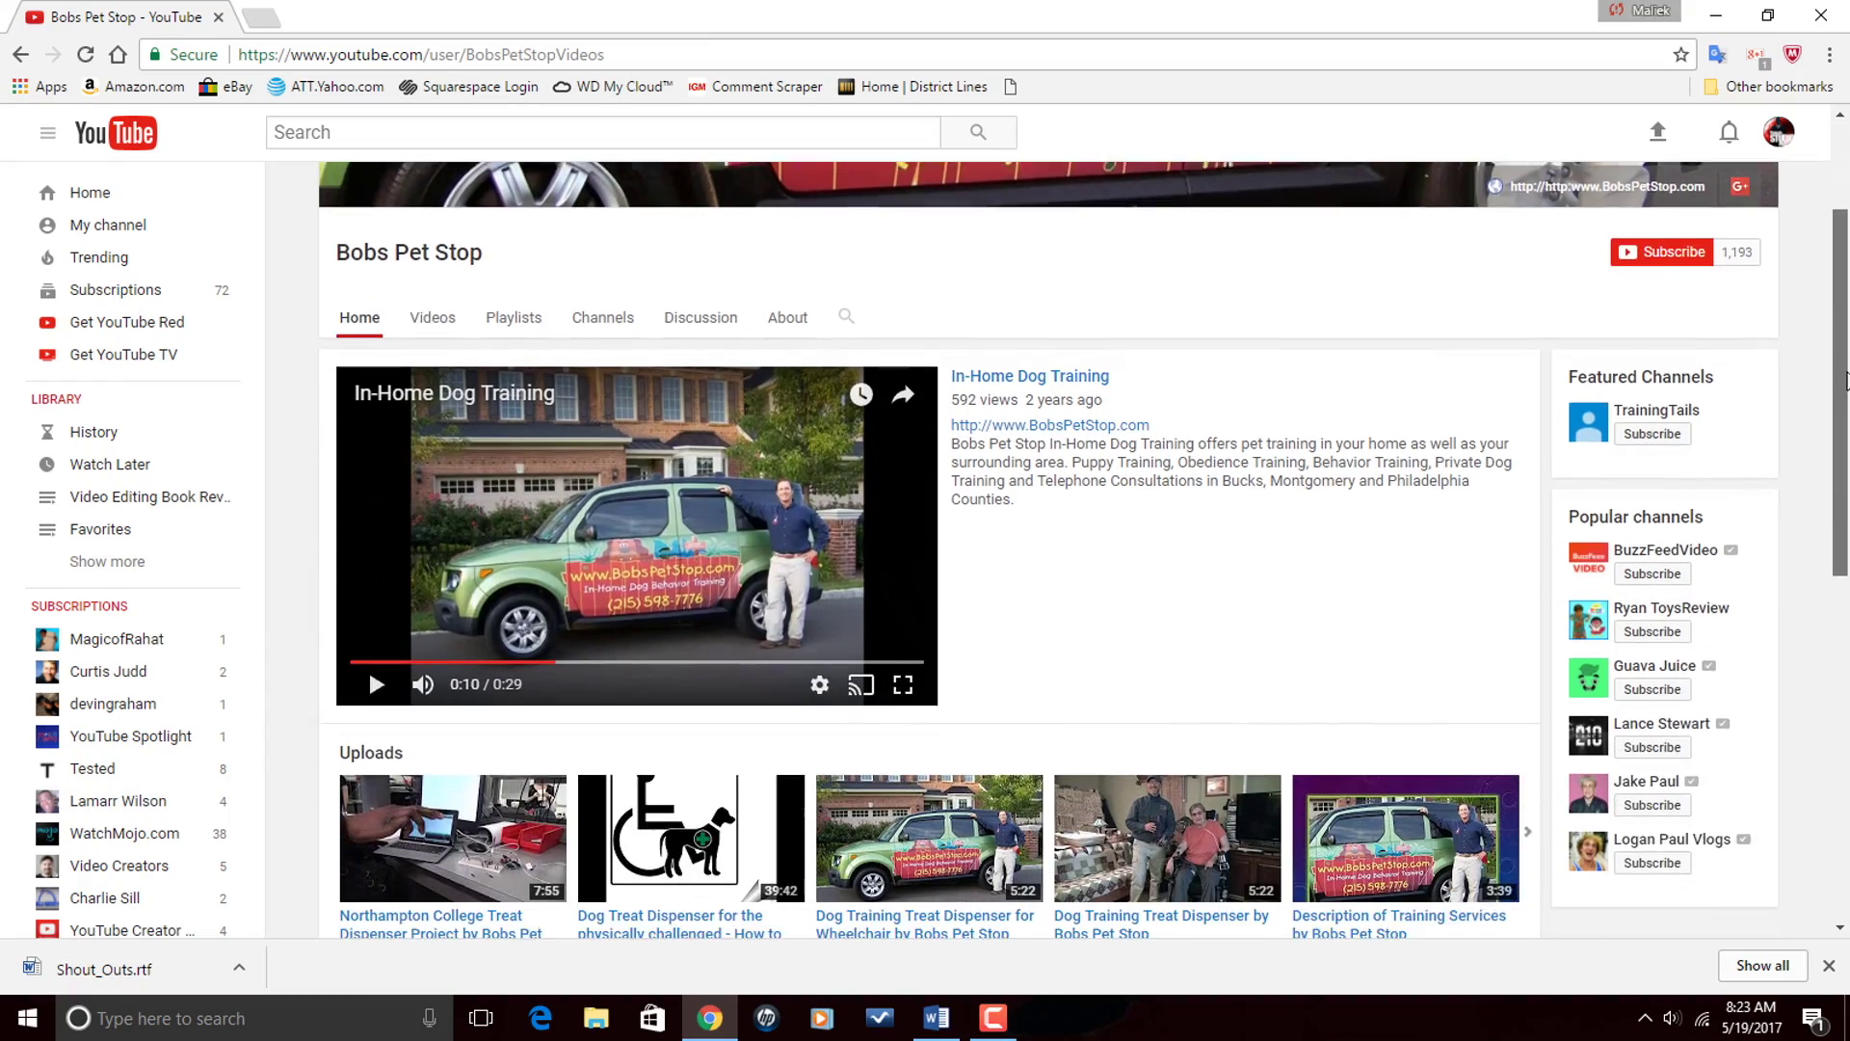
Scroll the Bobs Pet Stop channel through Uploads and Popular uploads, then back to the top.
scroll(1845, 381, "down", 3)
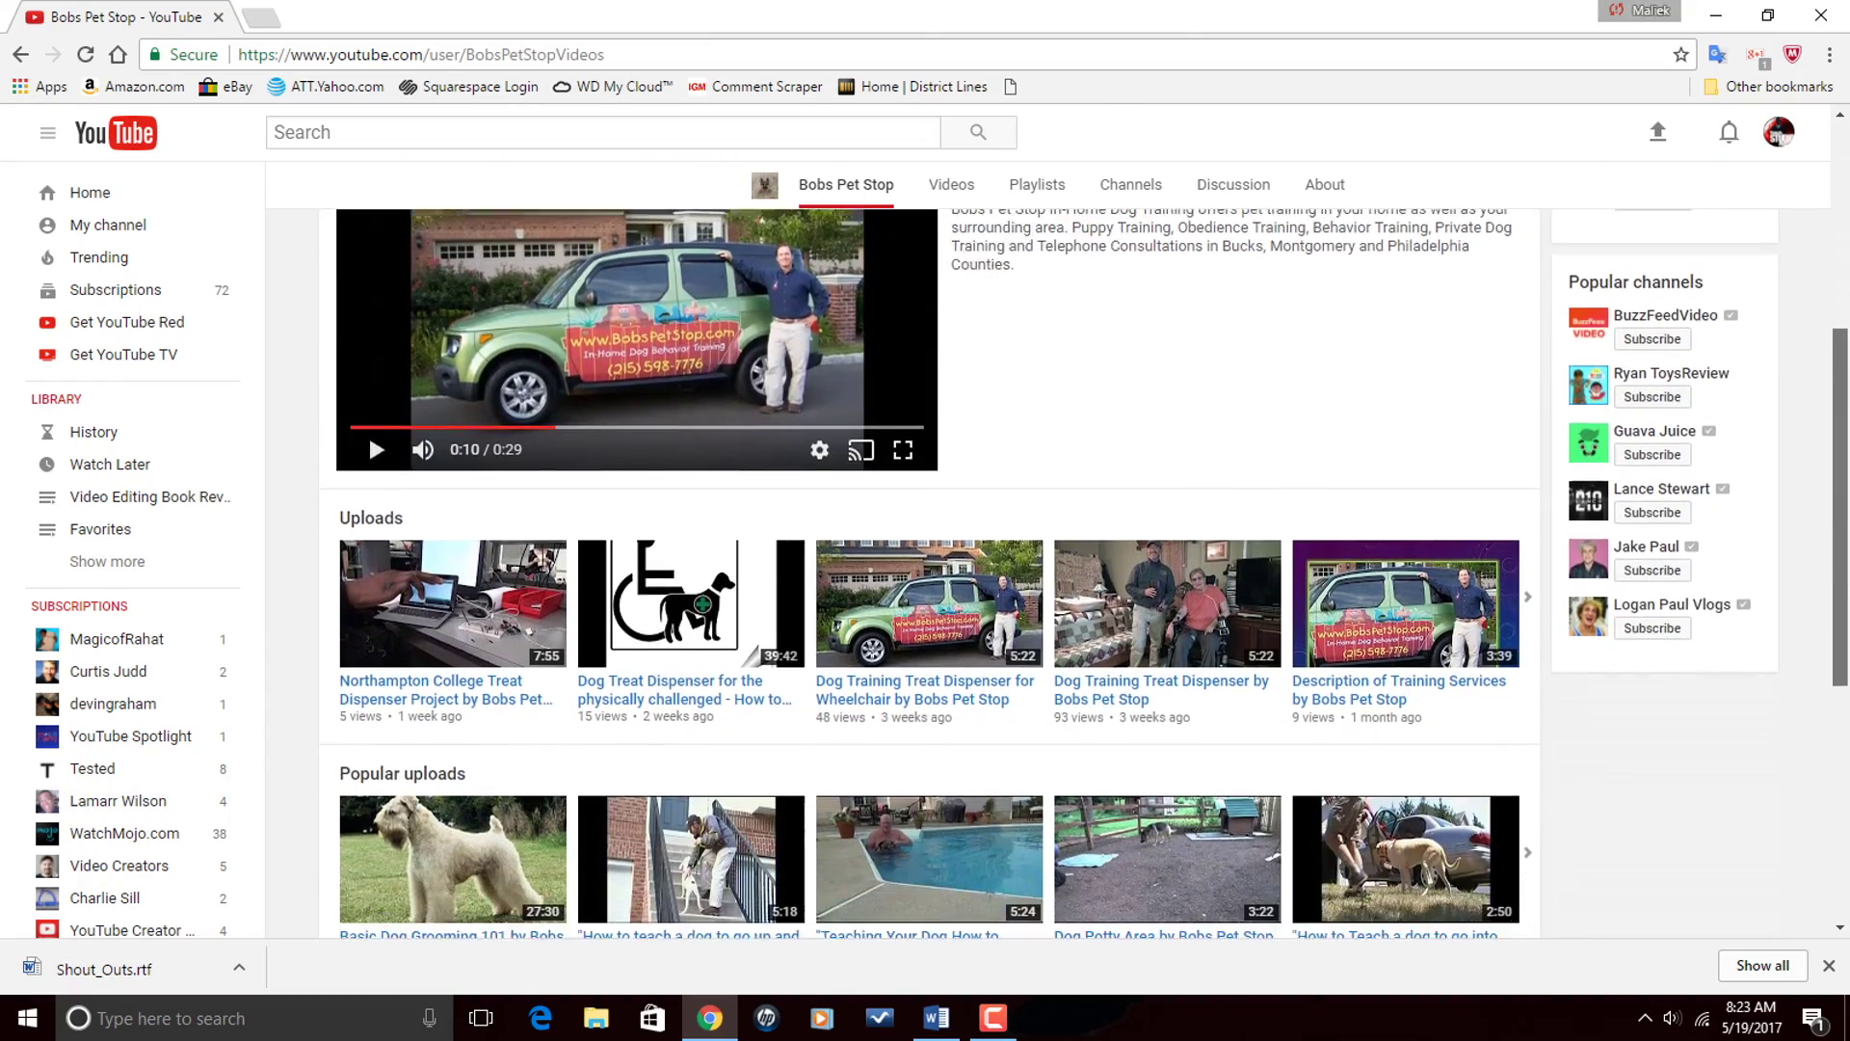
scroll(368, 432, "down", 1)
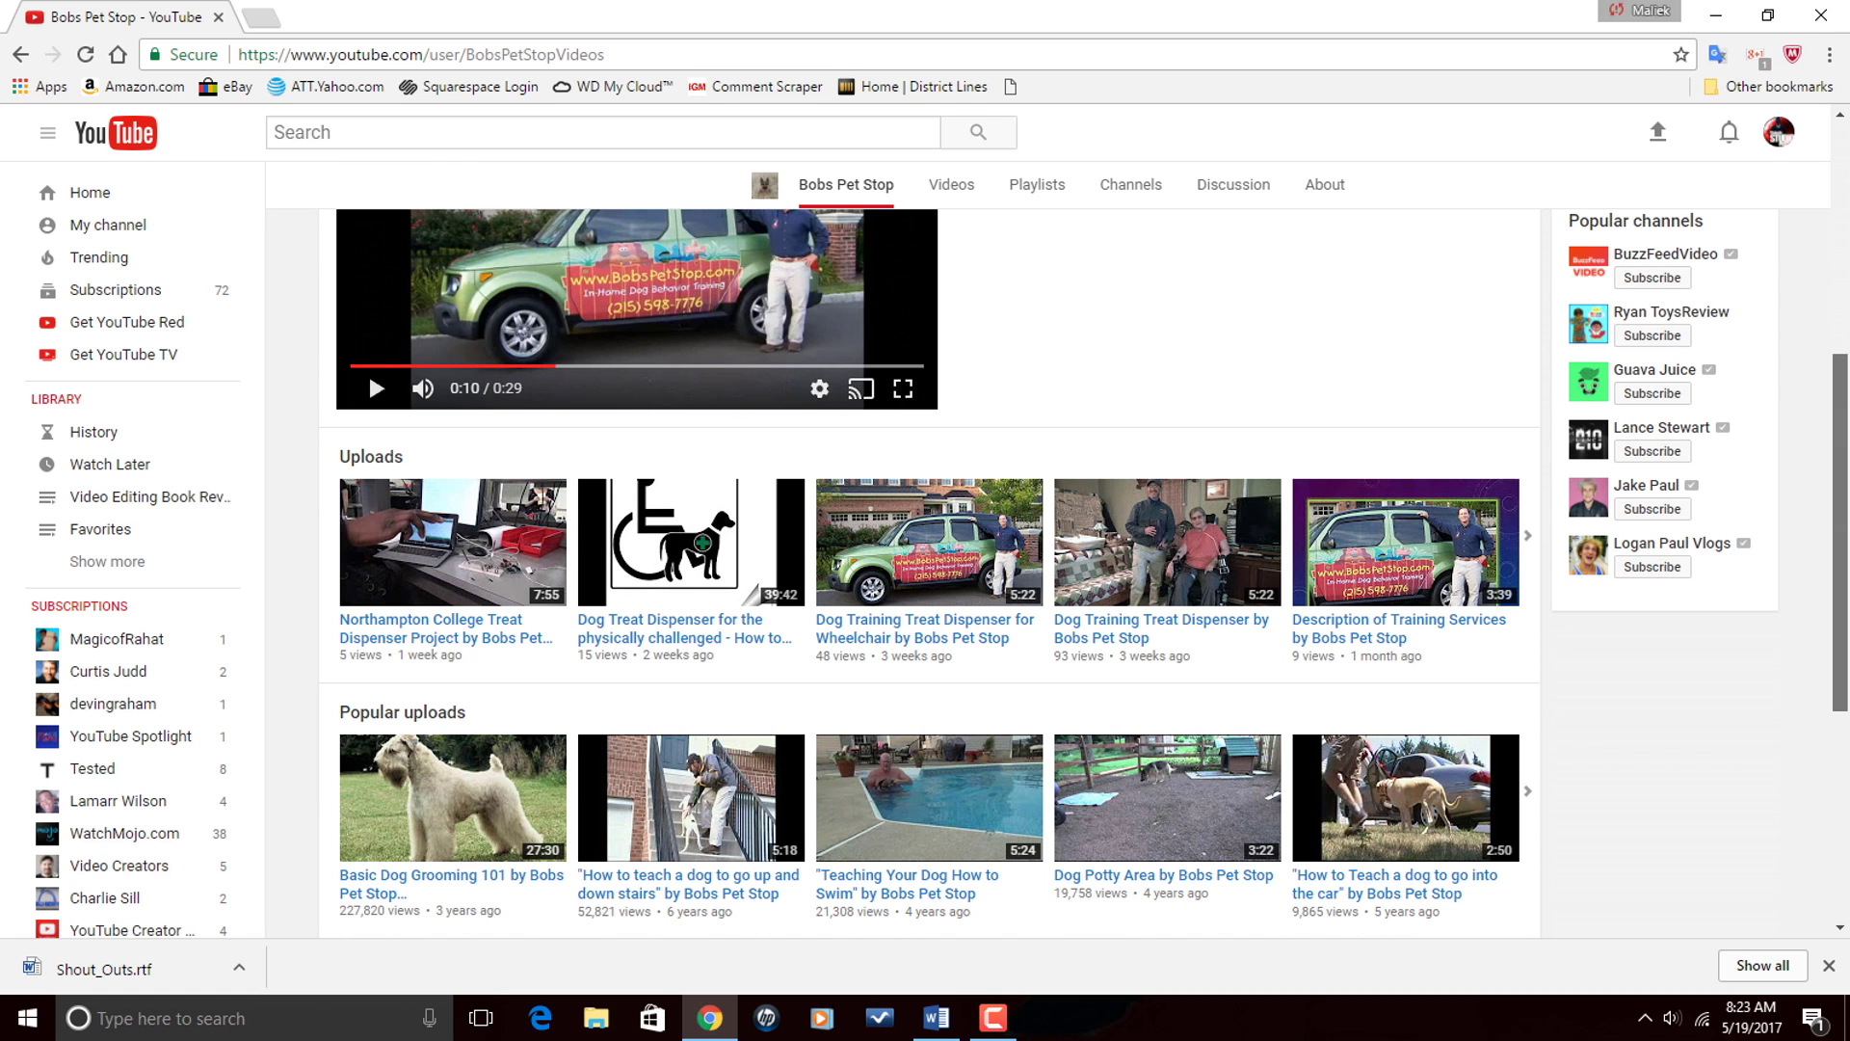
scroll(931, 573, "up", 3)
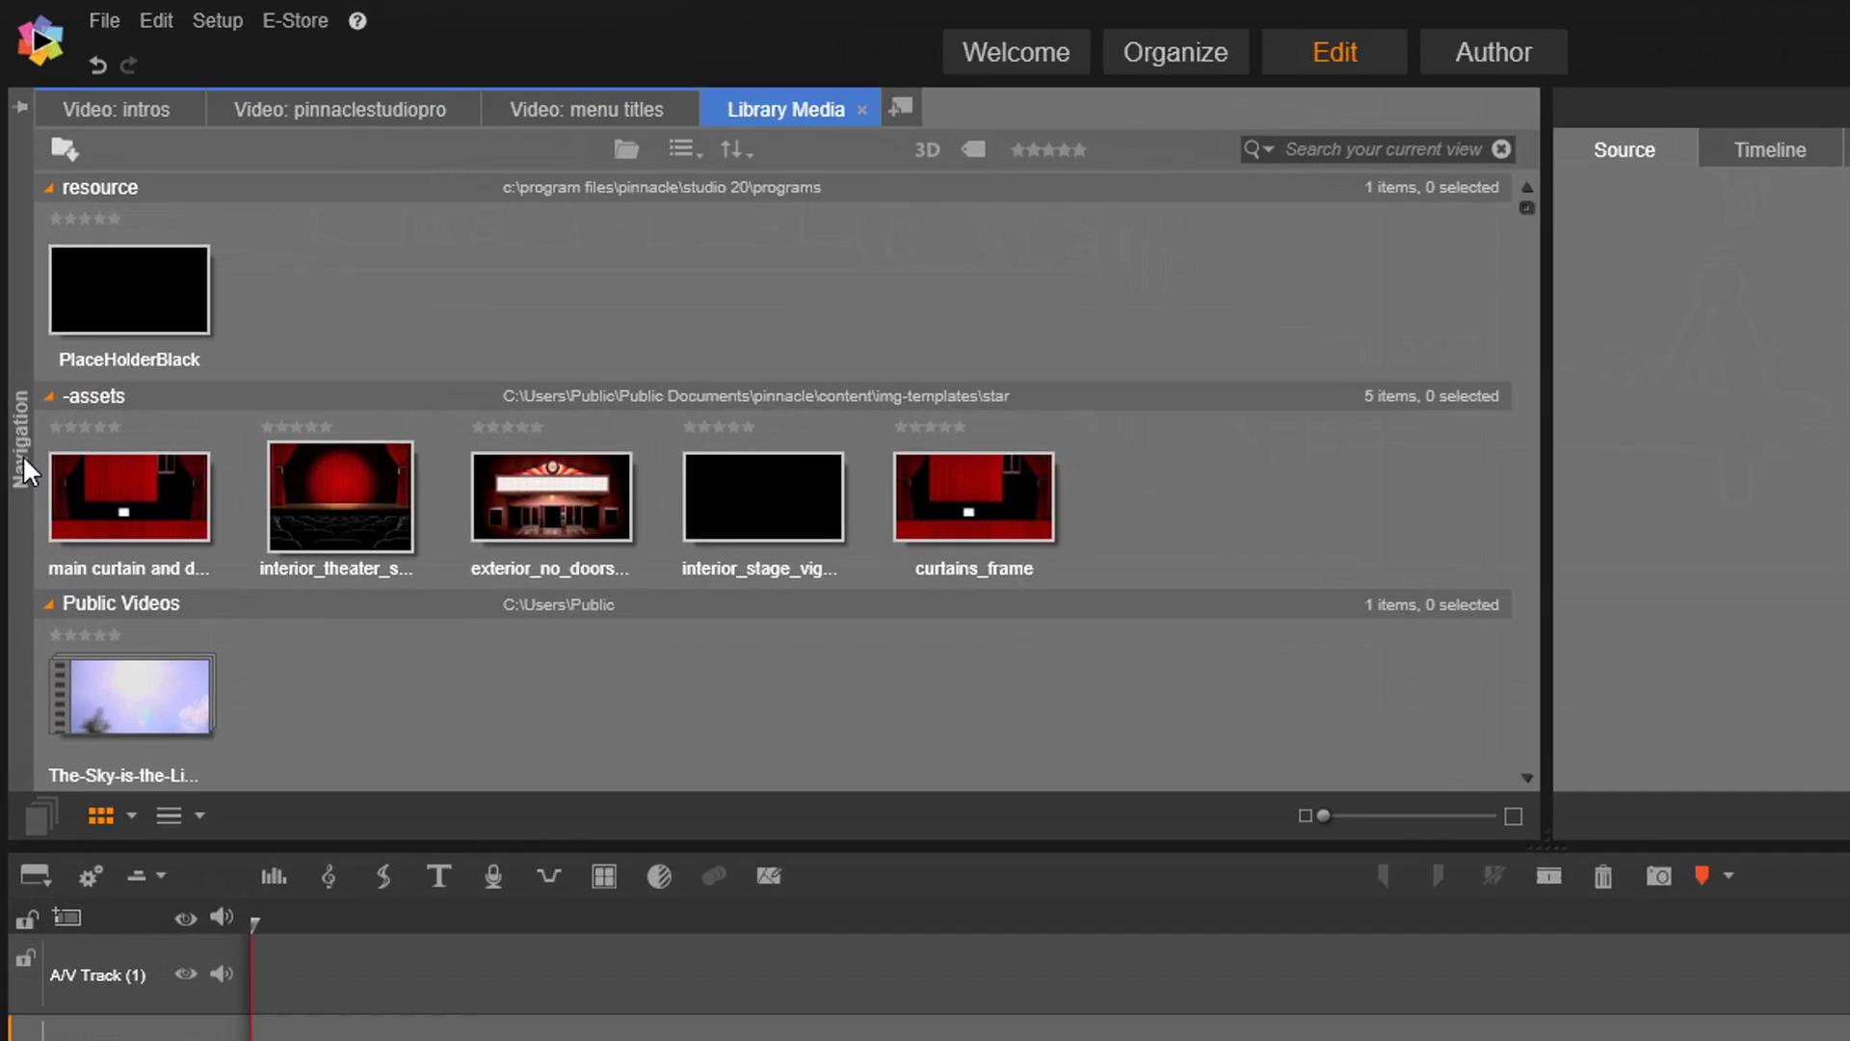
Expand the navigation panel to Content > Montages and Templates > Split Screen Templates.
left_click(17, 327)
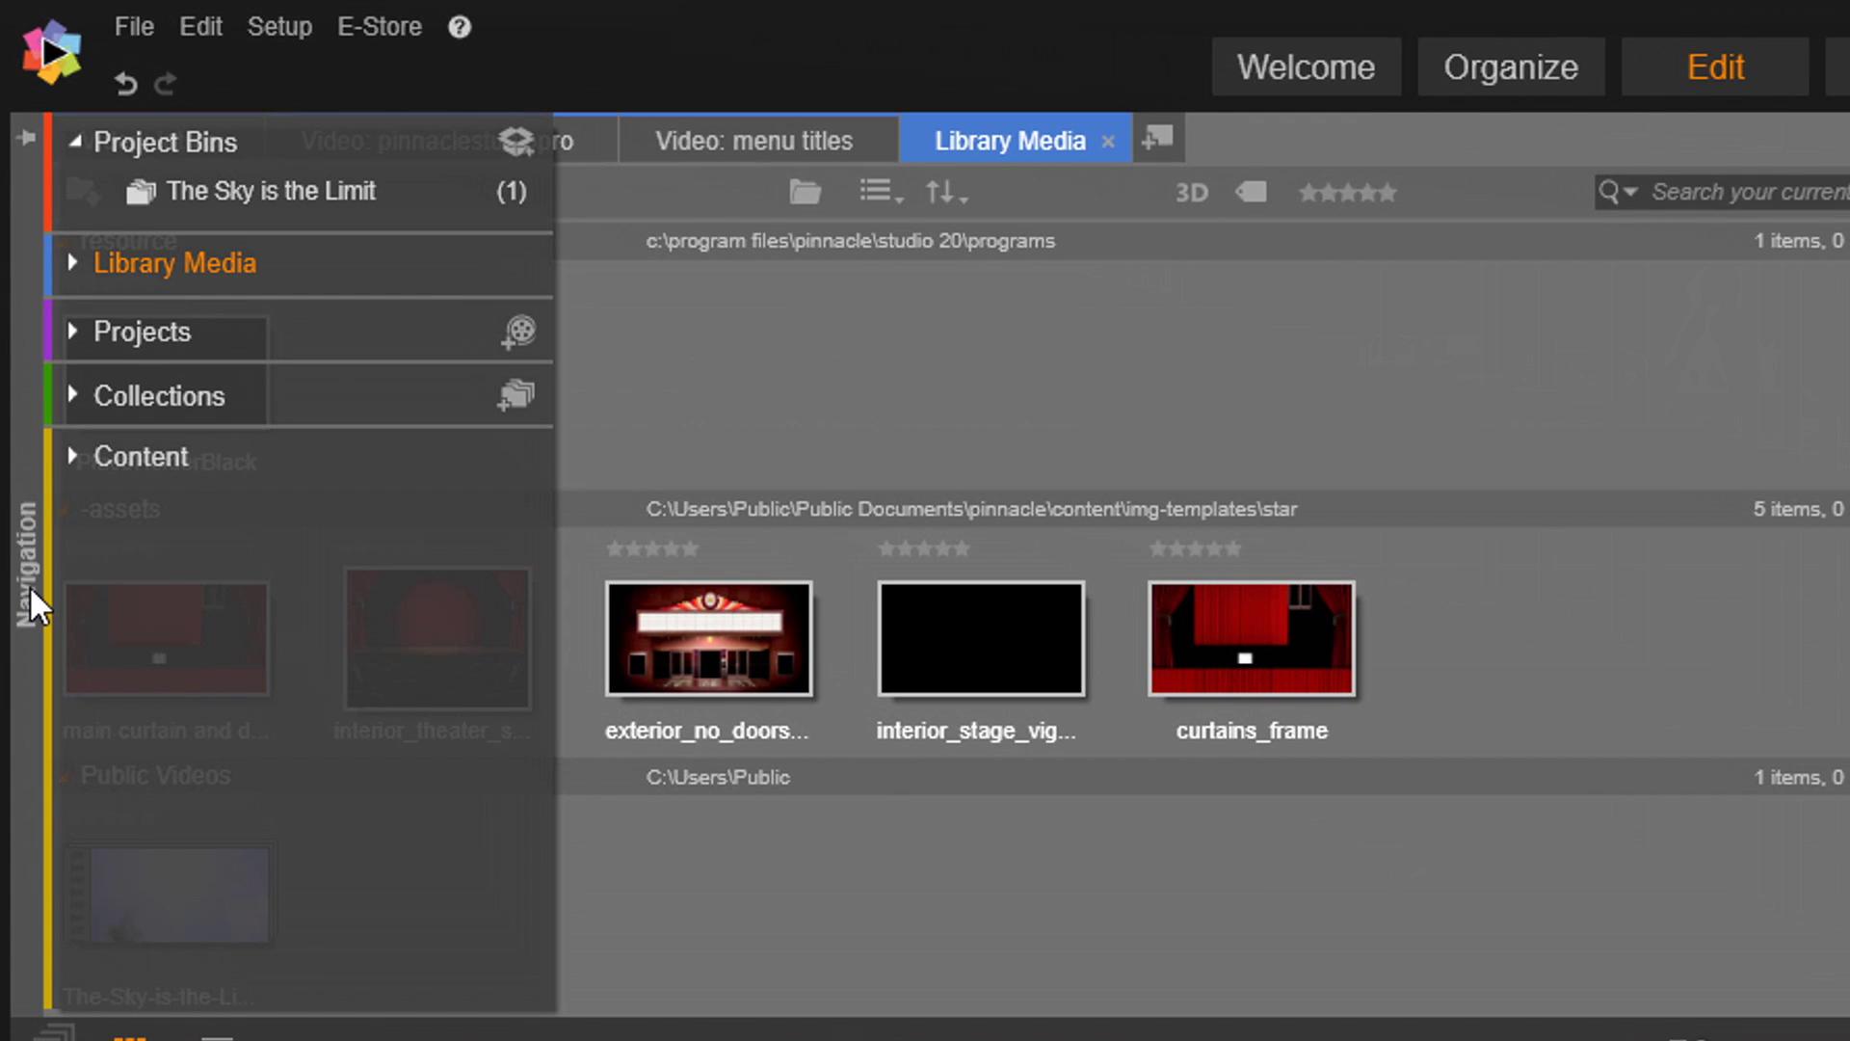
left_click(74, 459)
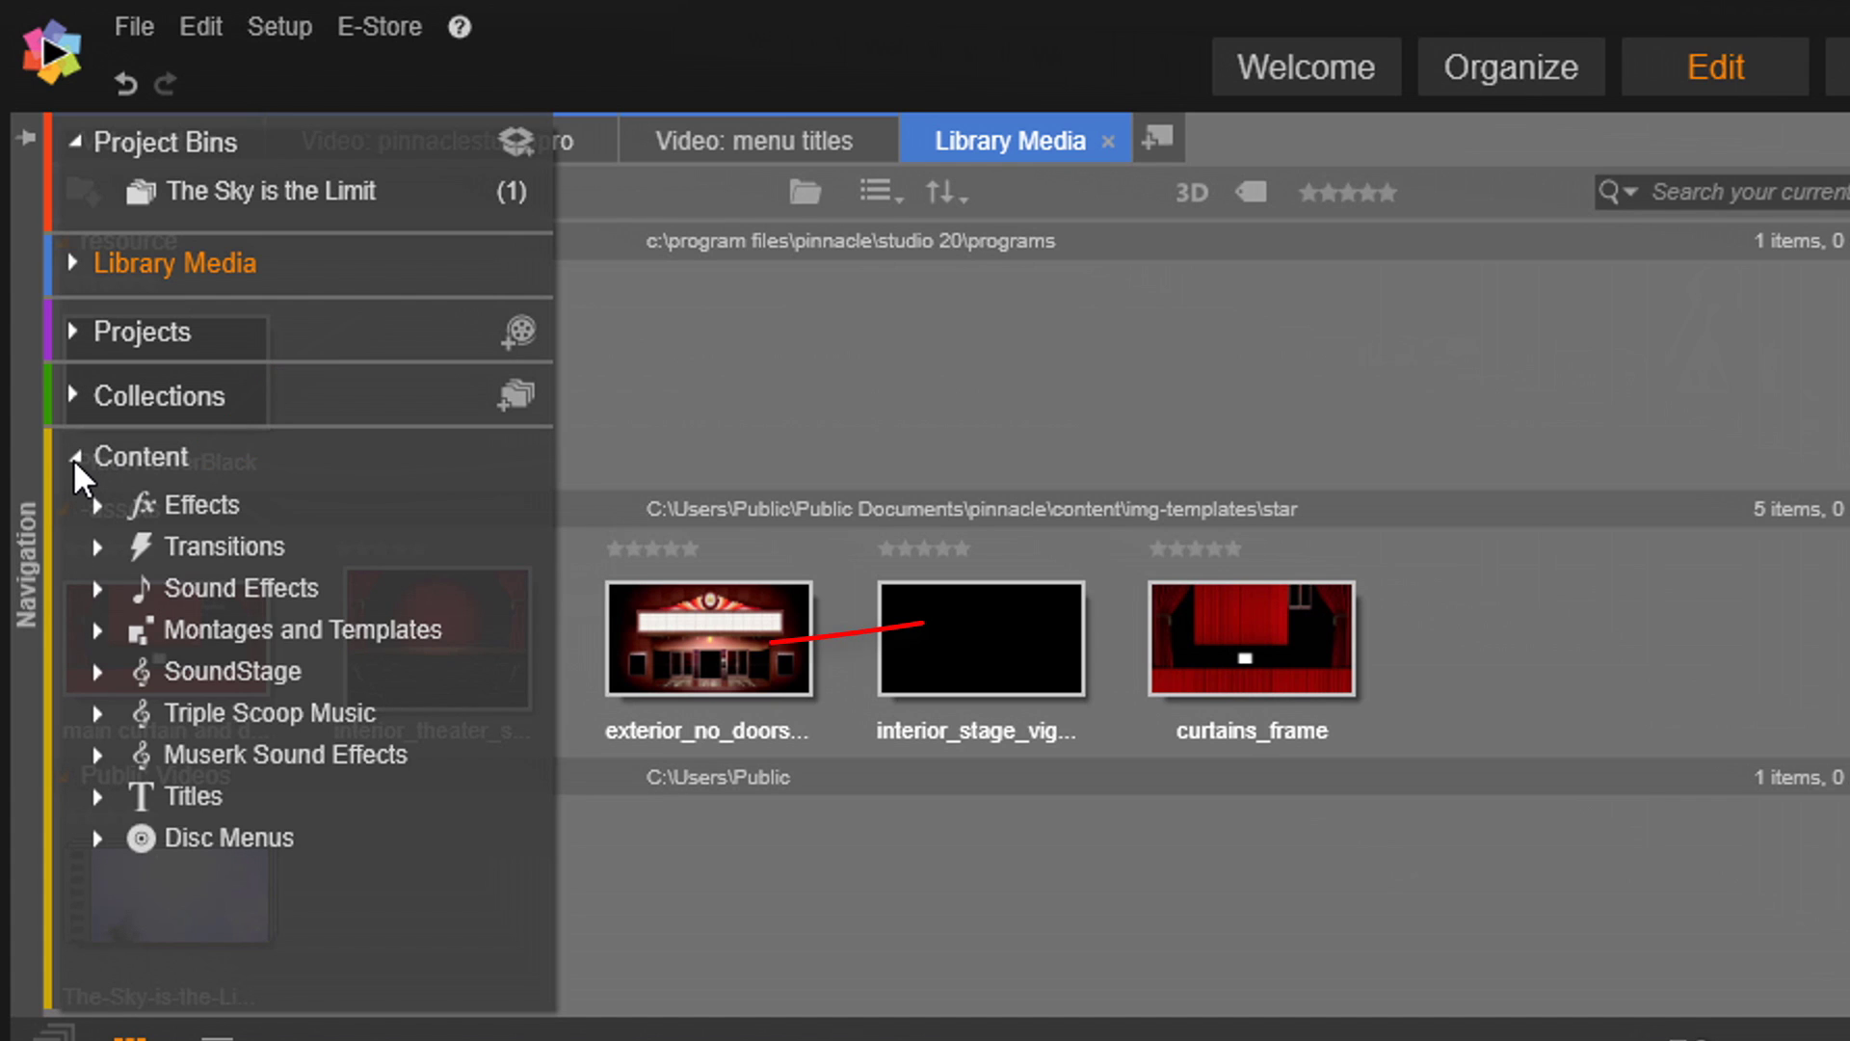
left_click(98, 629)
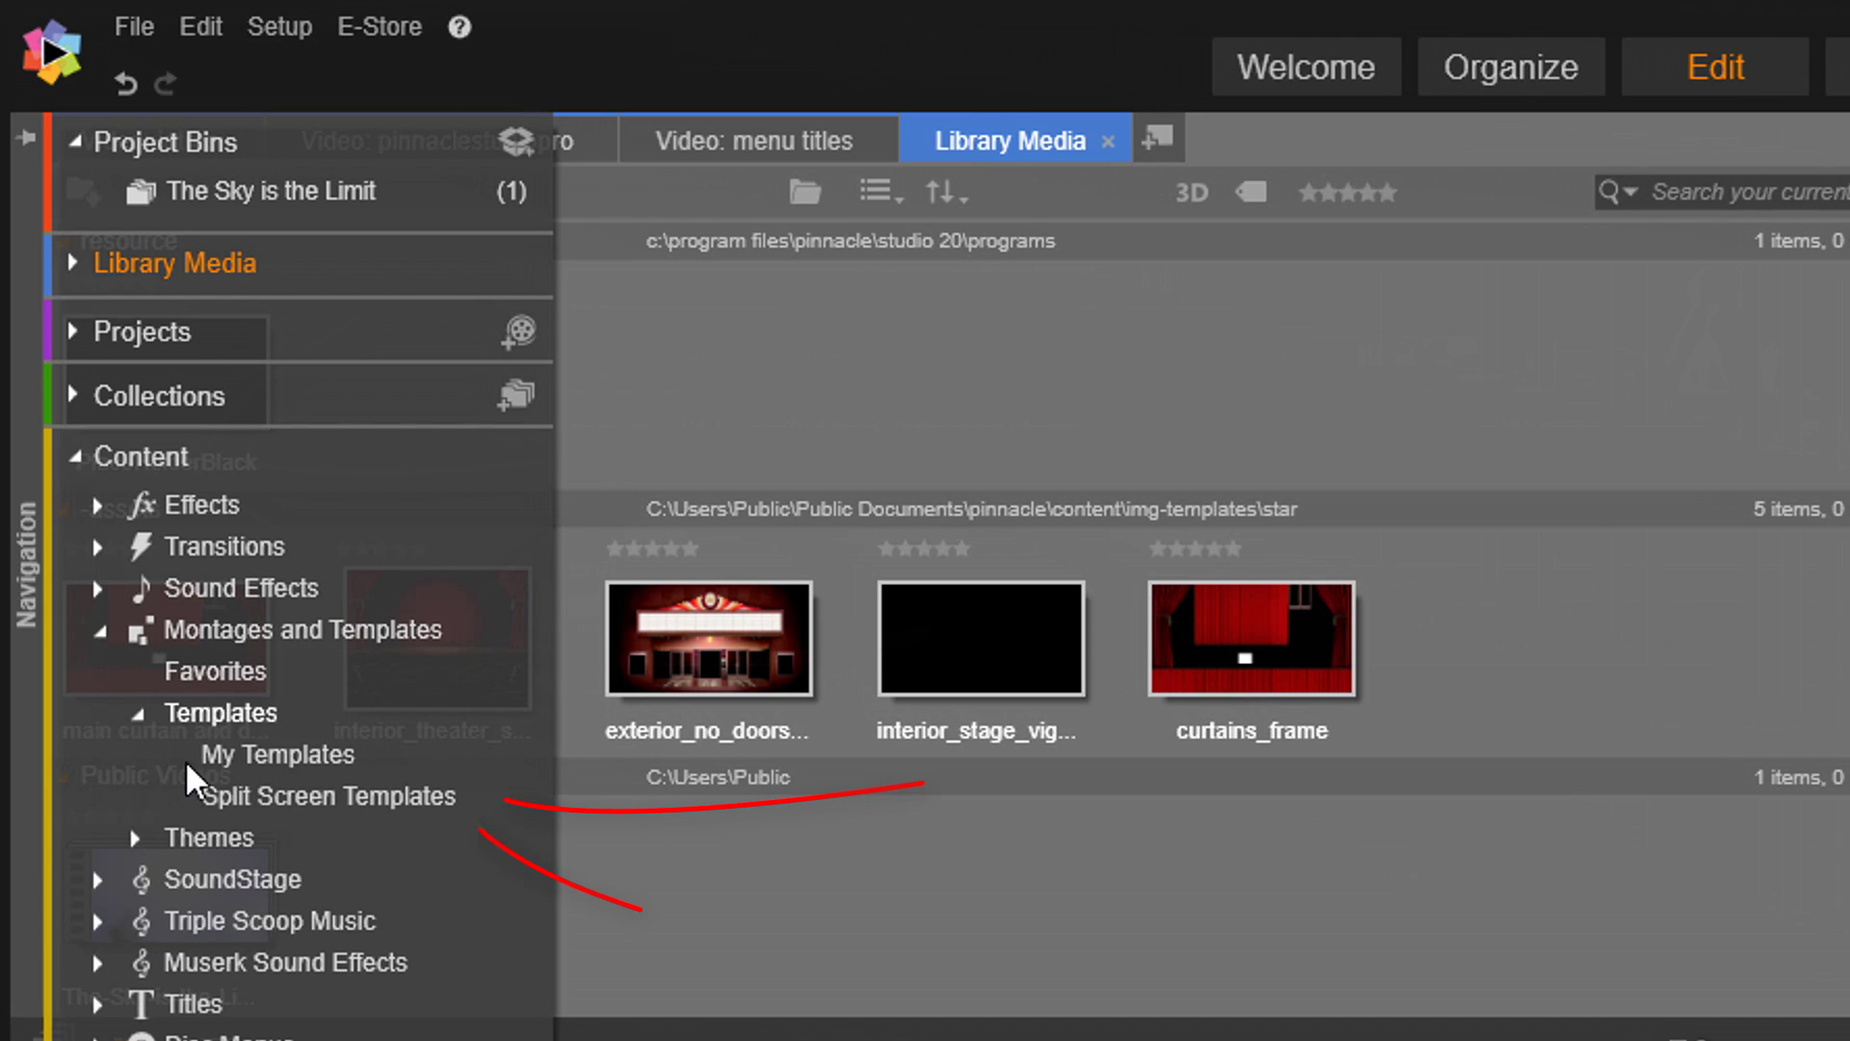
left_click(262, 798)
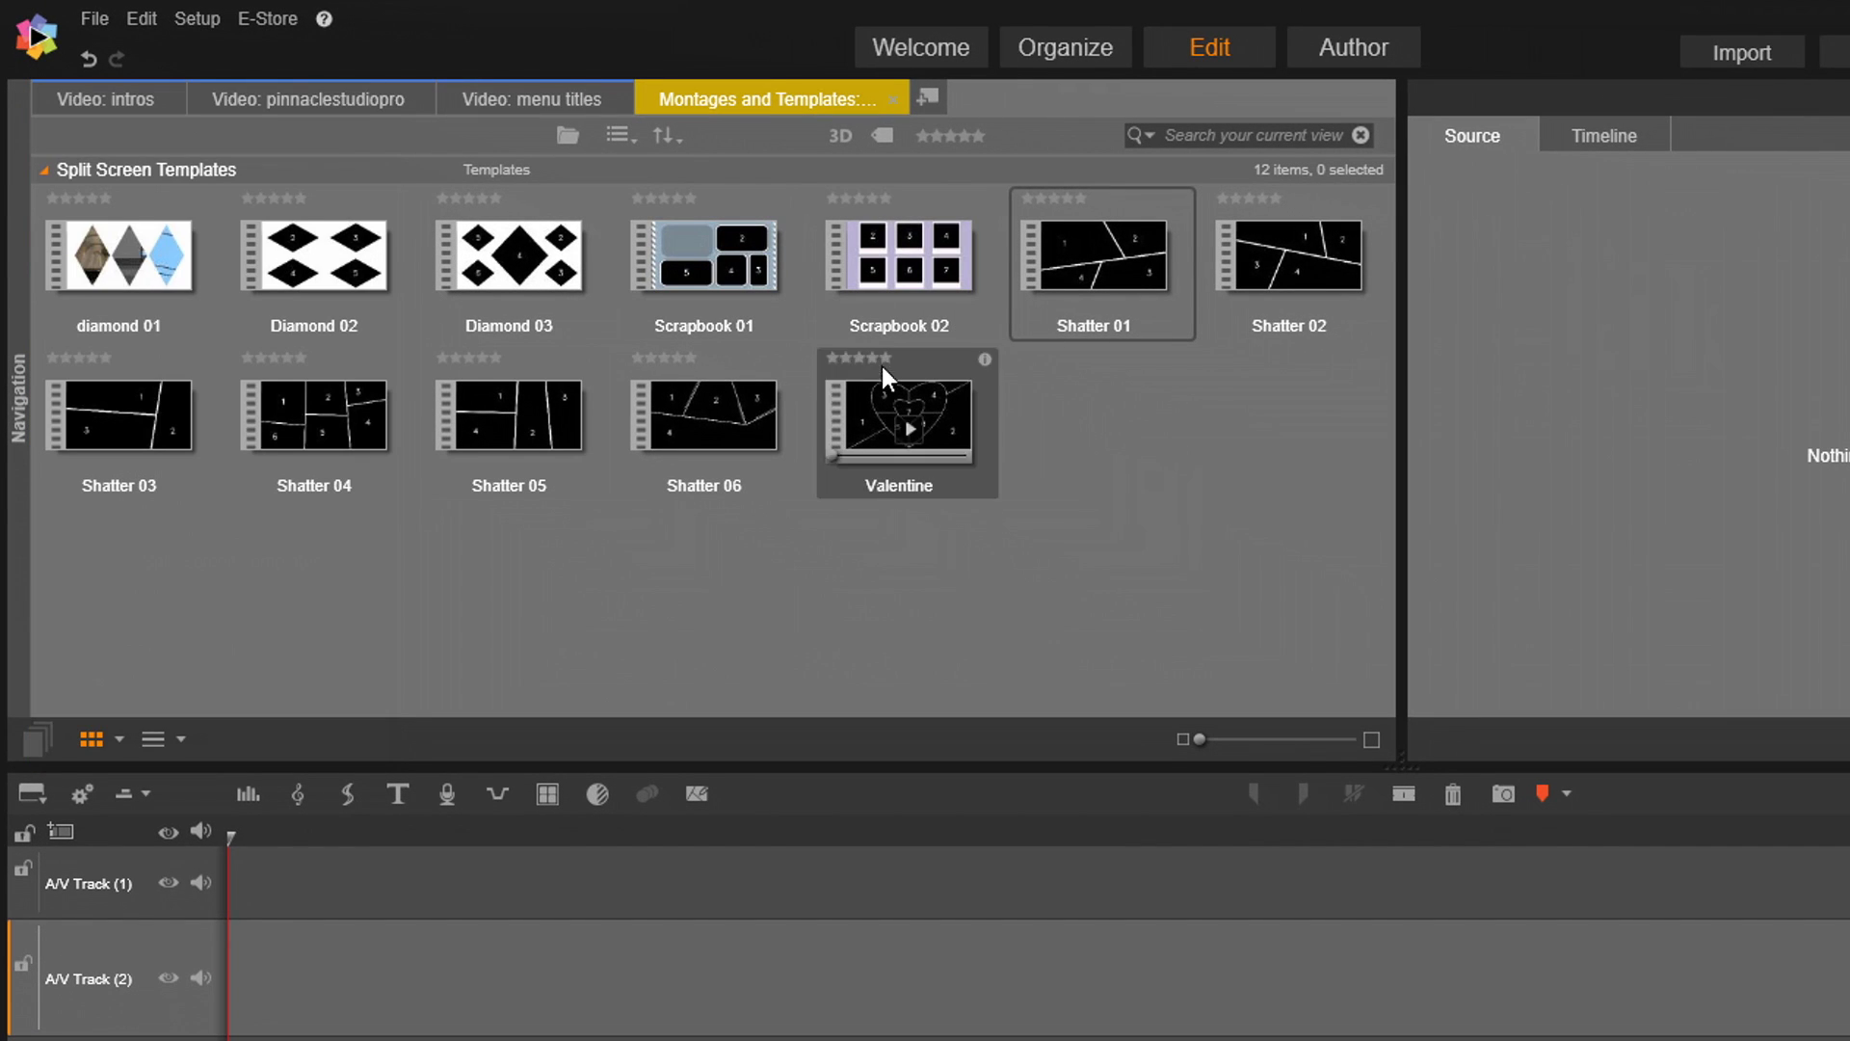
Put the Shatter 01 template on A/V Track (1) and open it in the Montage Template Editor.
left_click(1078, 234)
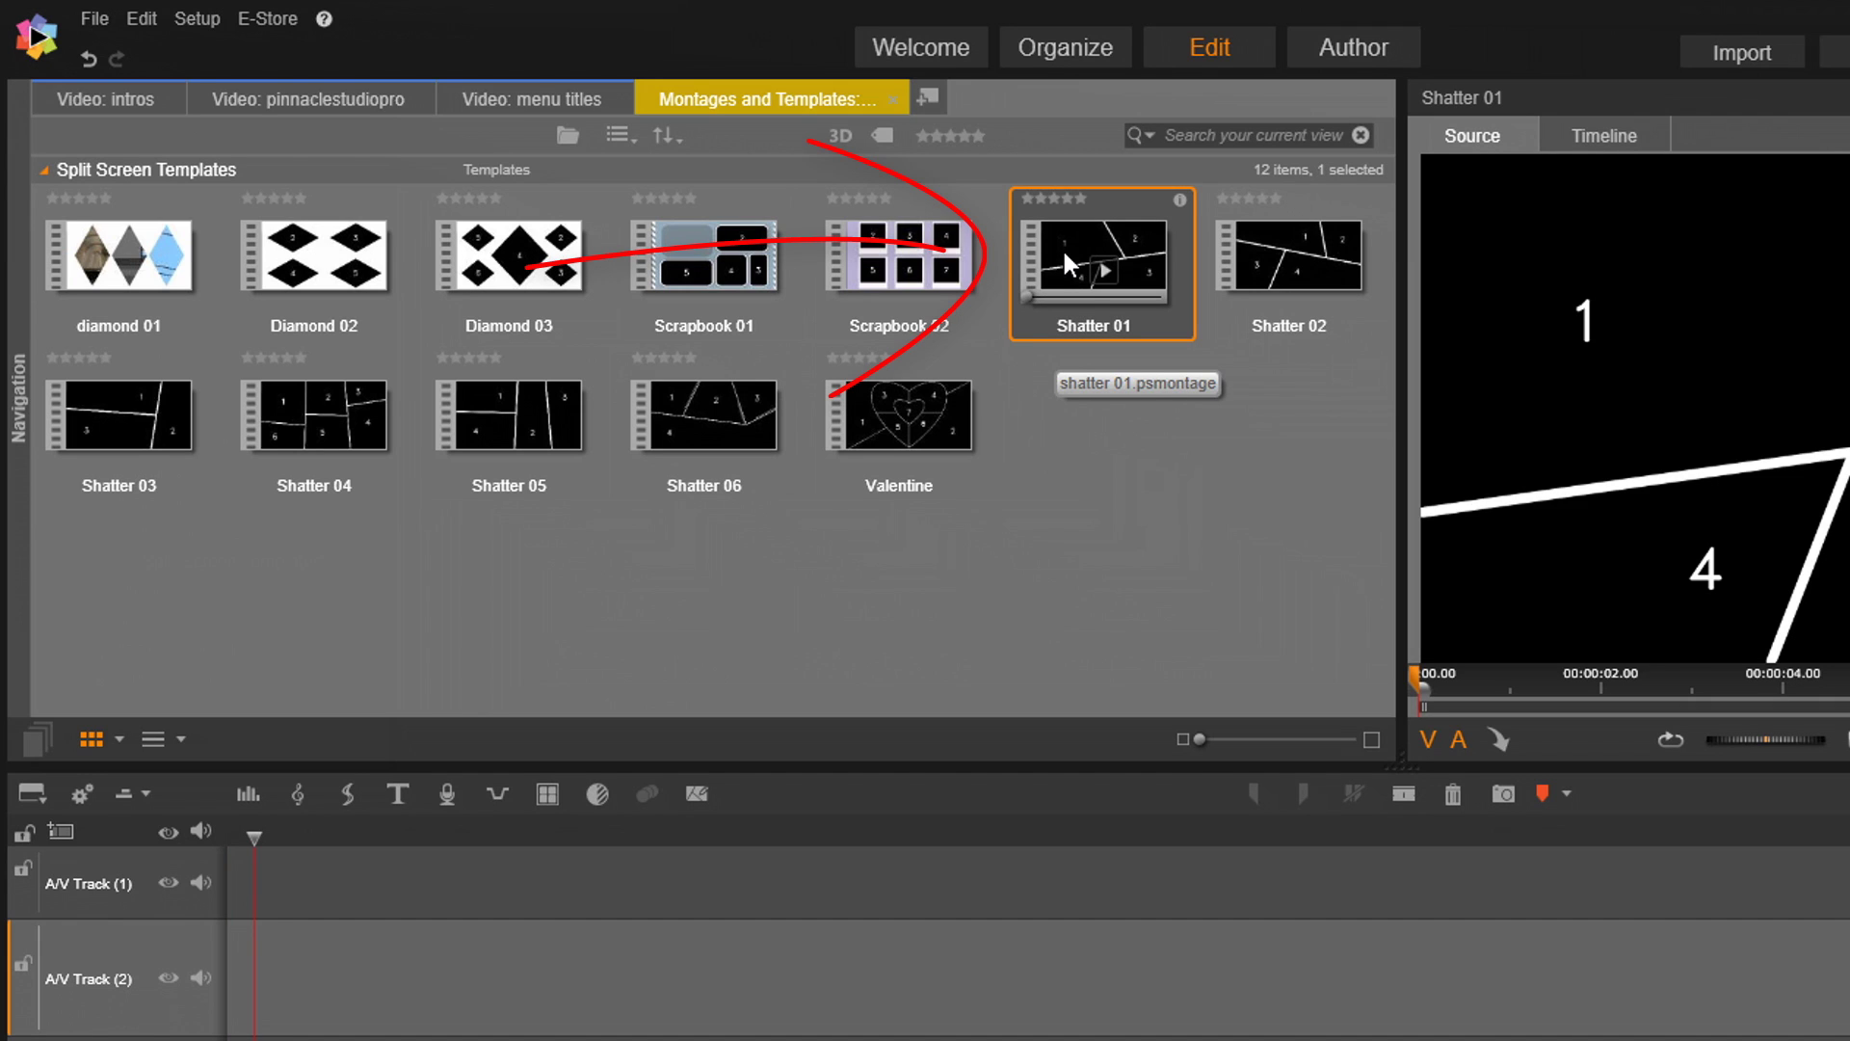
left_click_drag(1072, 240, 218, 899)
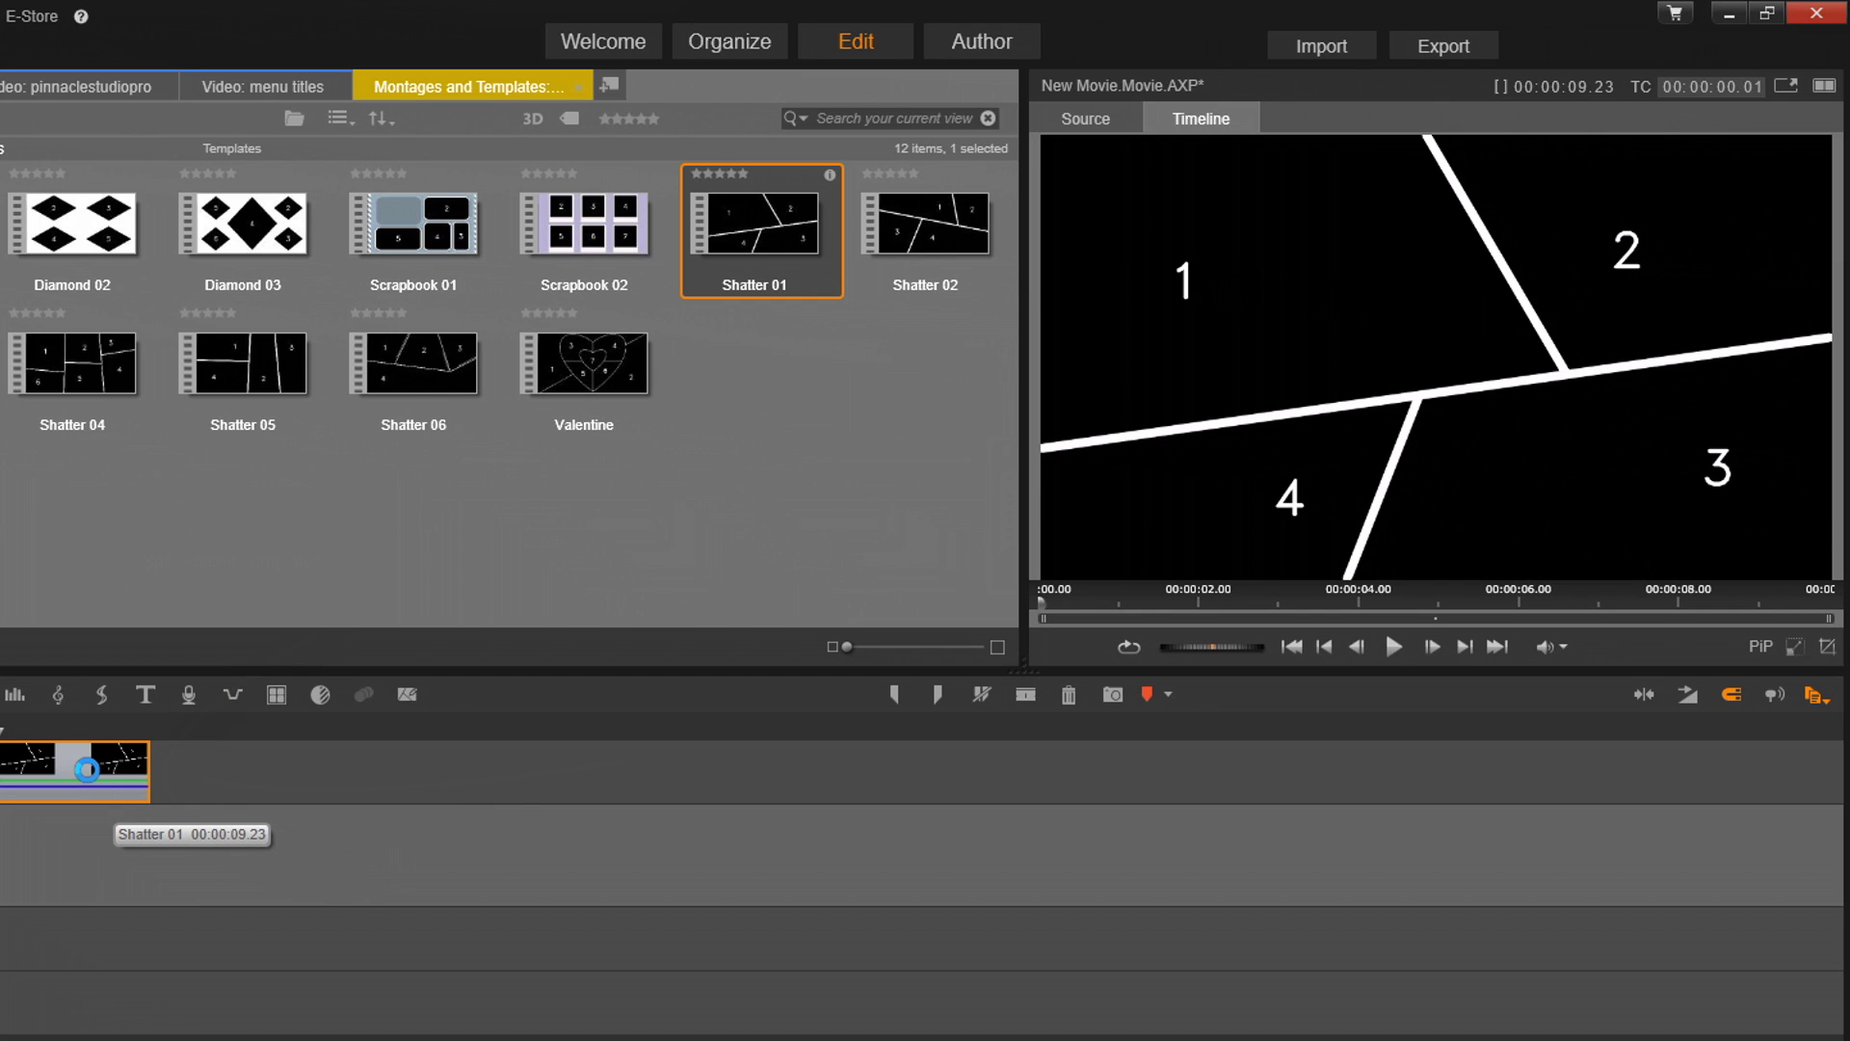
double_click(89, 768)
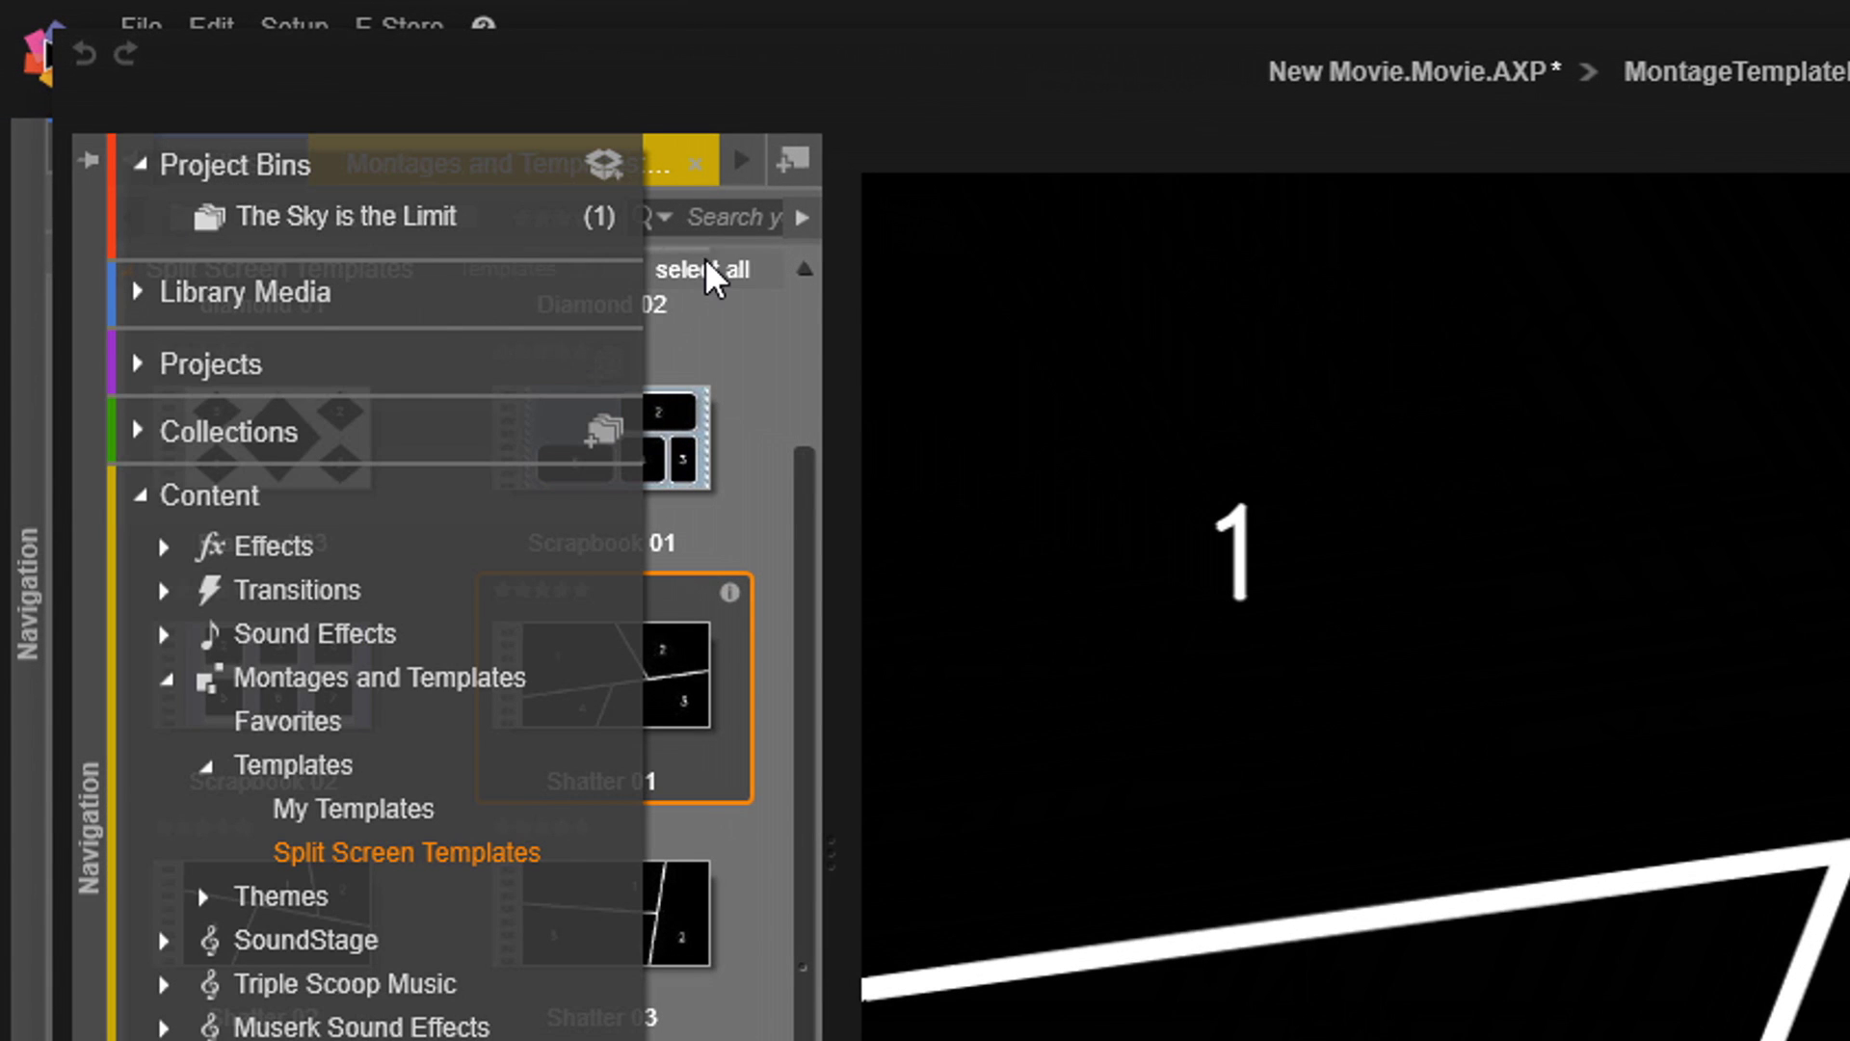
Scroll the library tabs and switch to the Video: menu titles collection.
left_click(126, 166)
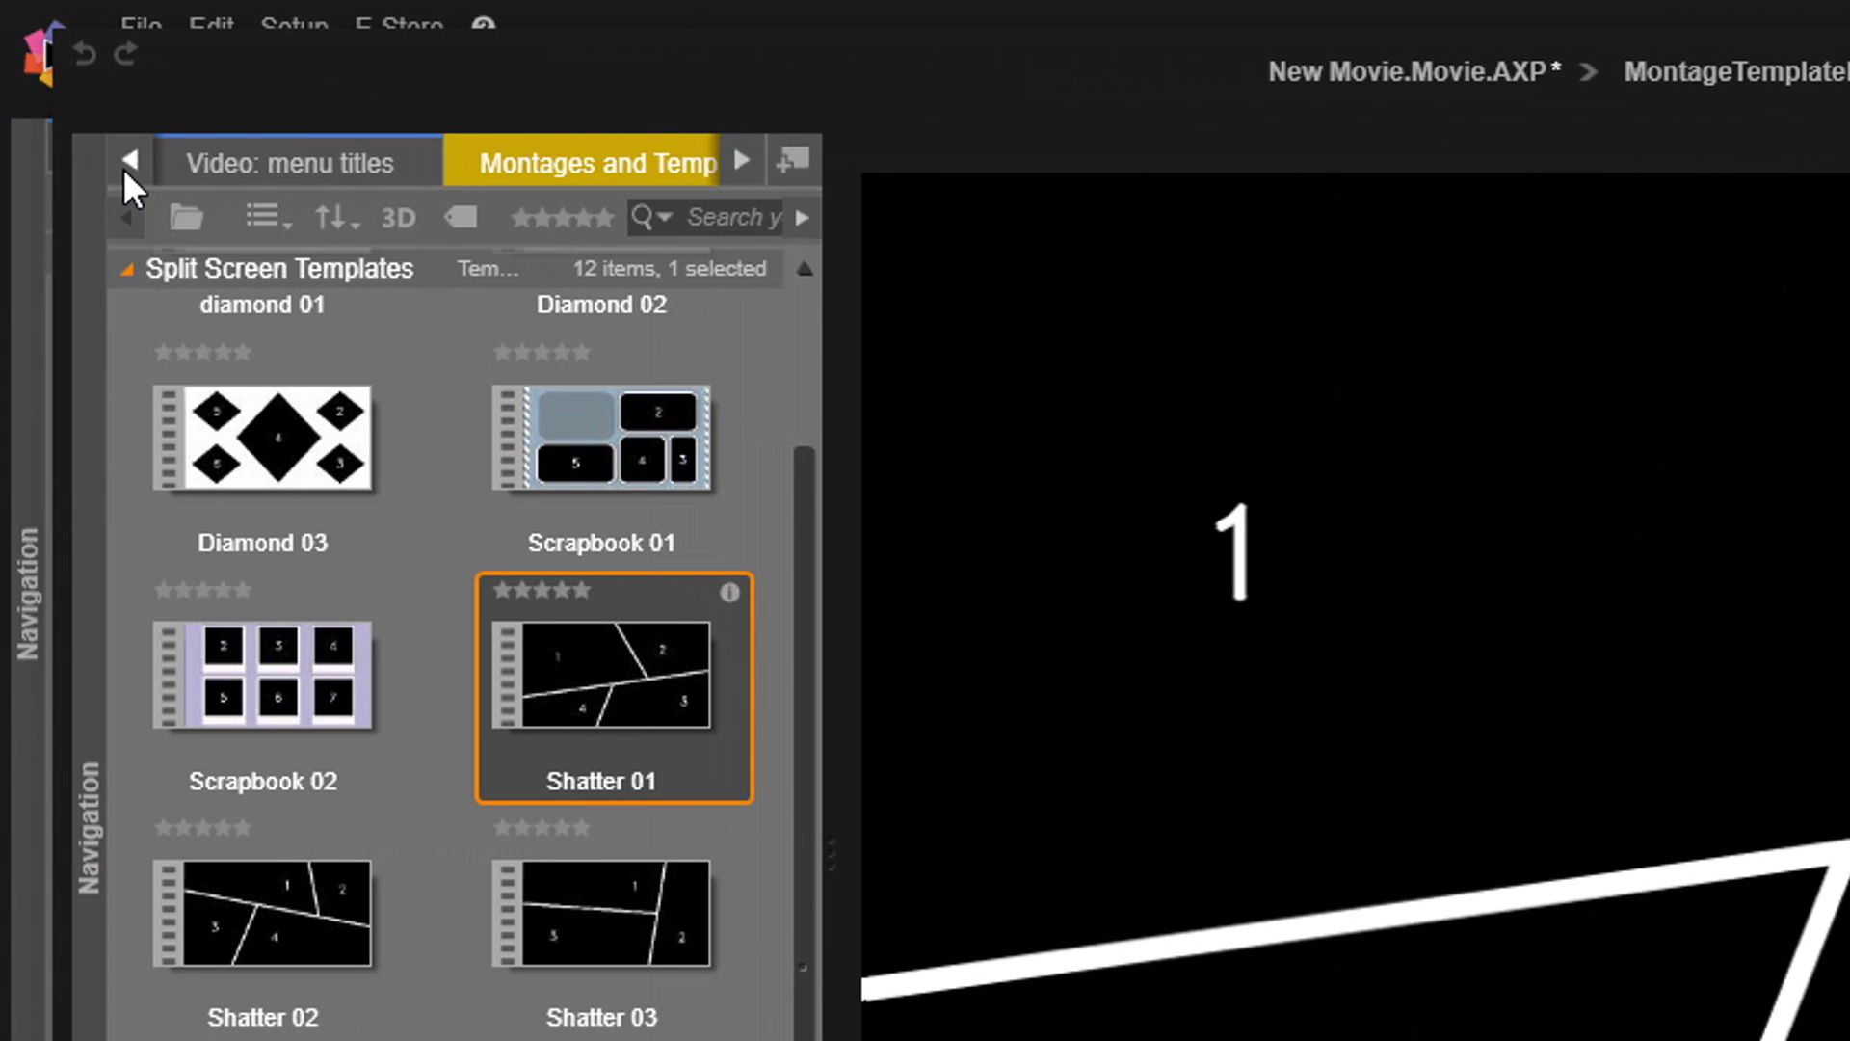
left_click(126, 166)
left_click(126, 166)
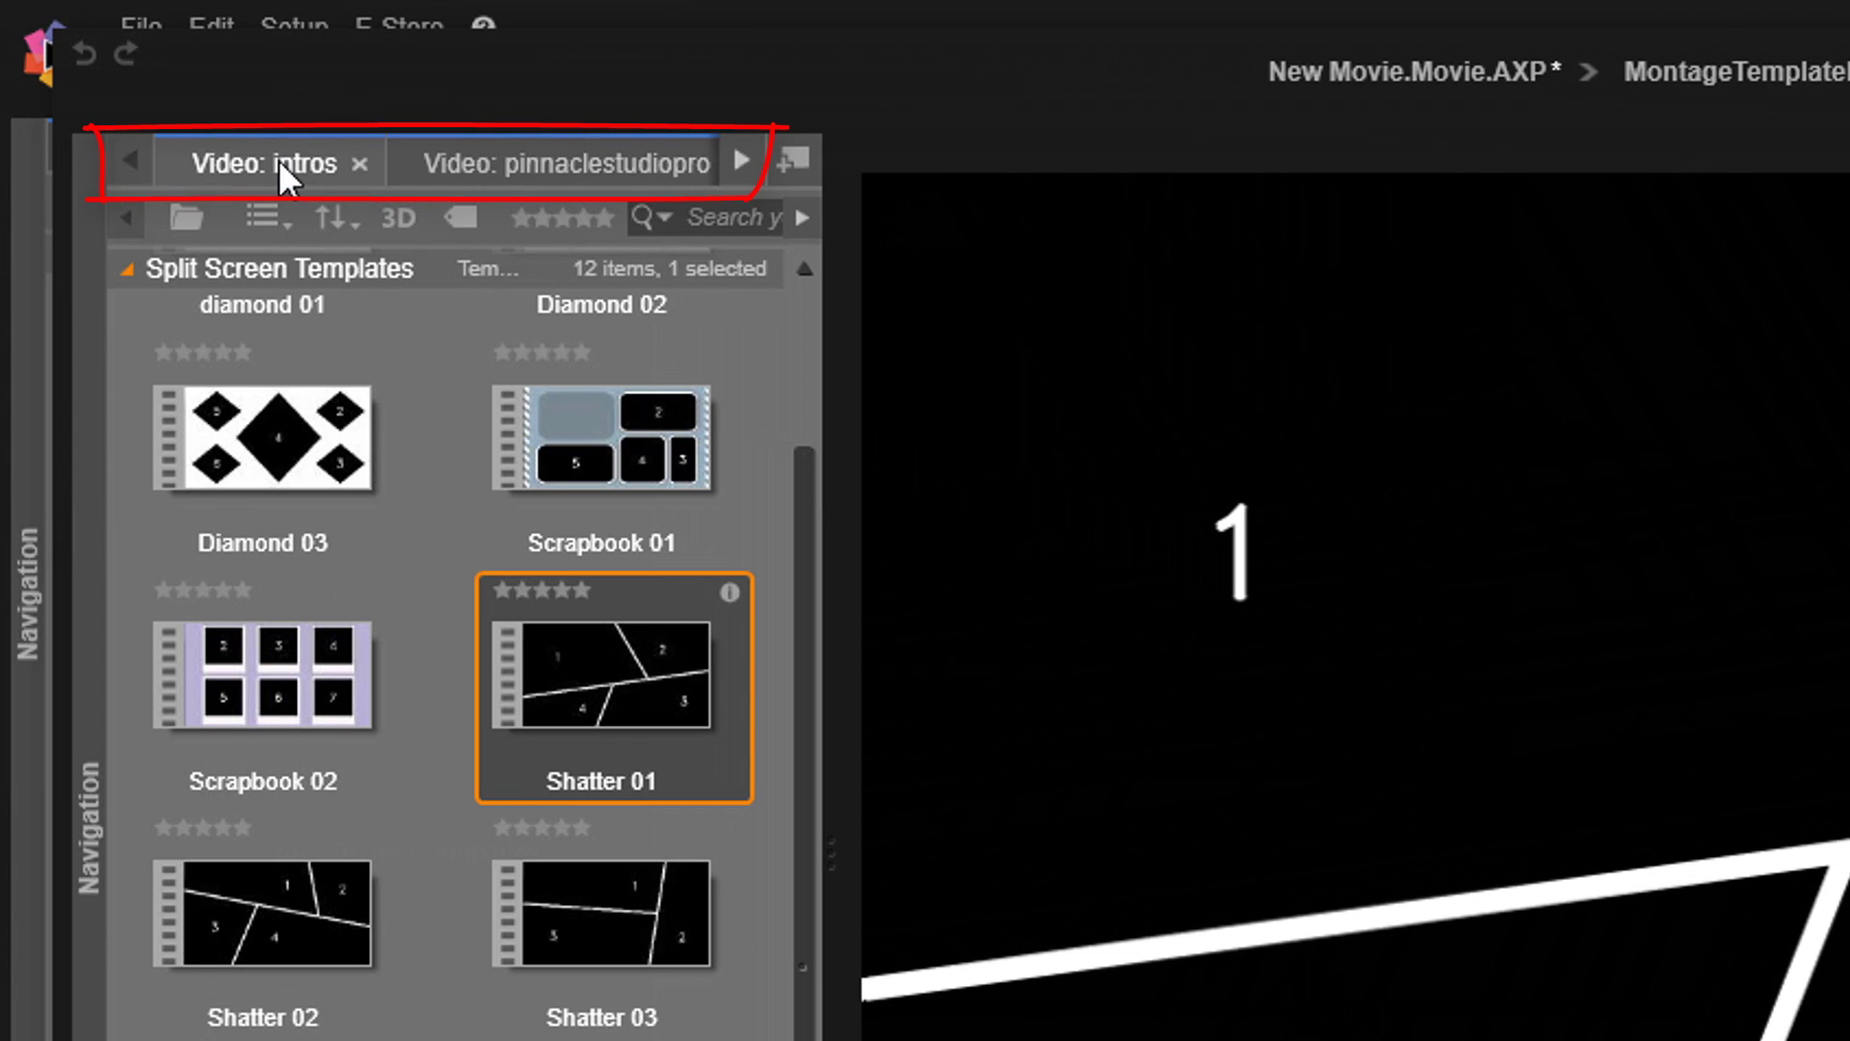
left_click(729, 170)
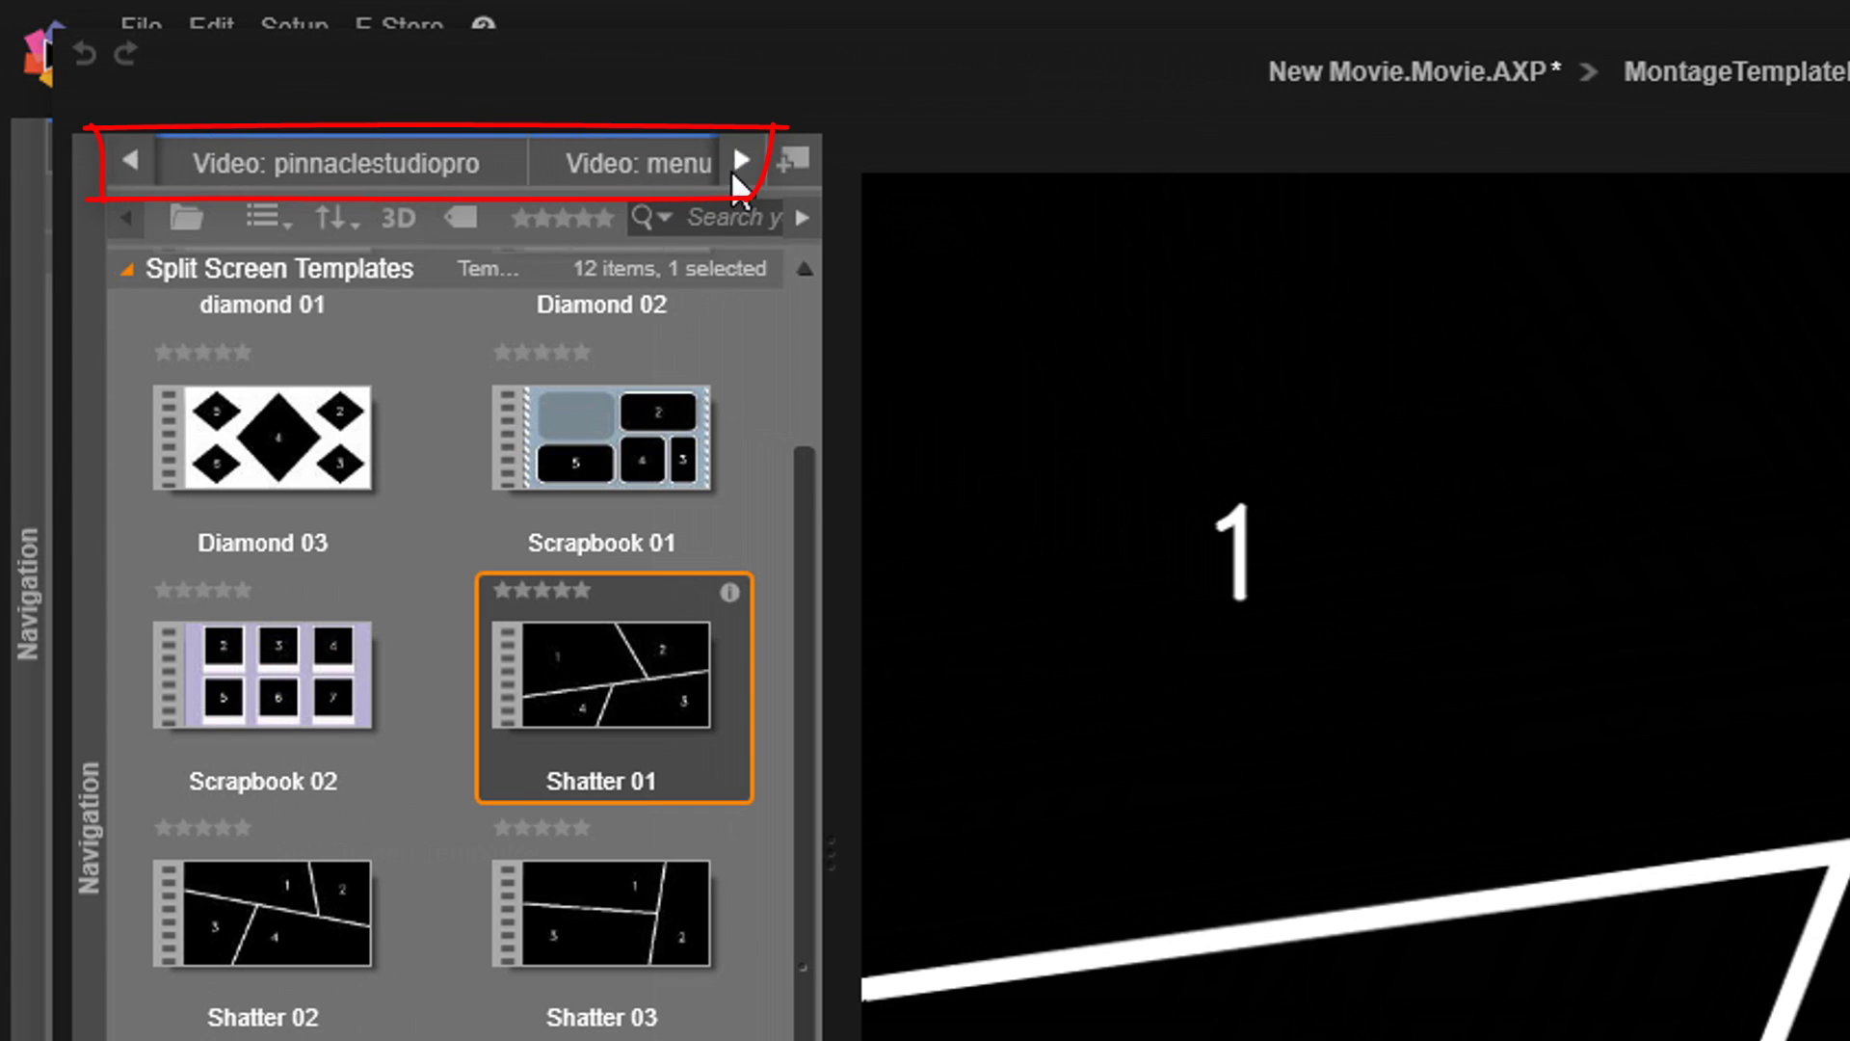
left_click(730, 170)
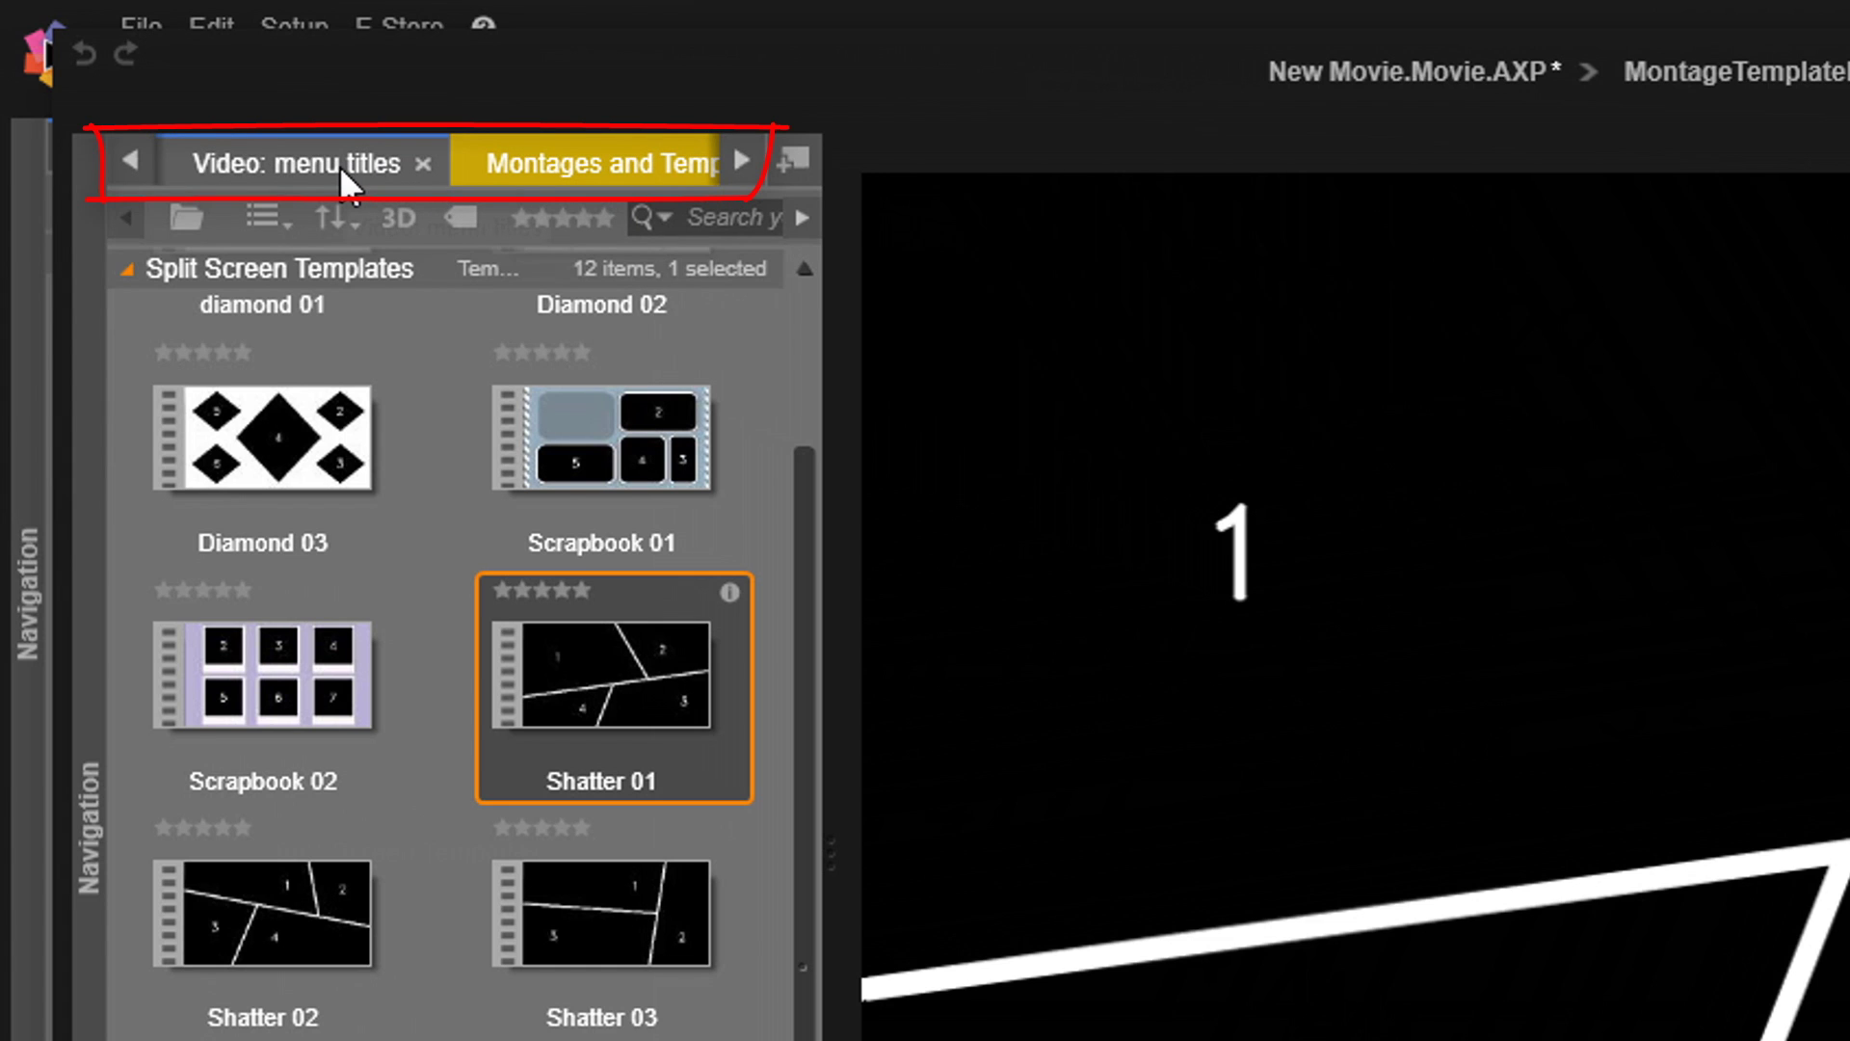
left_click(243, 164)
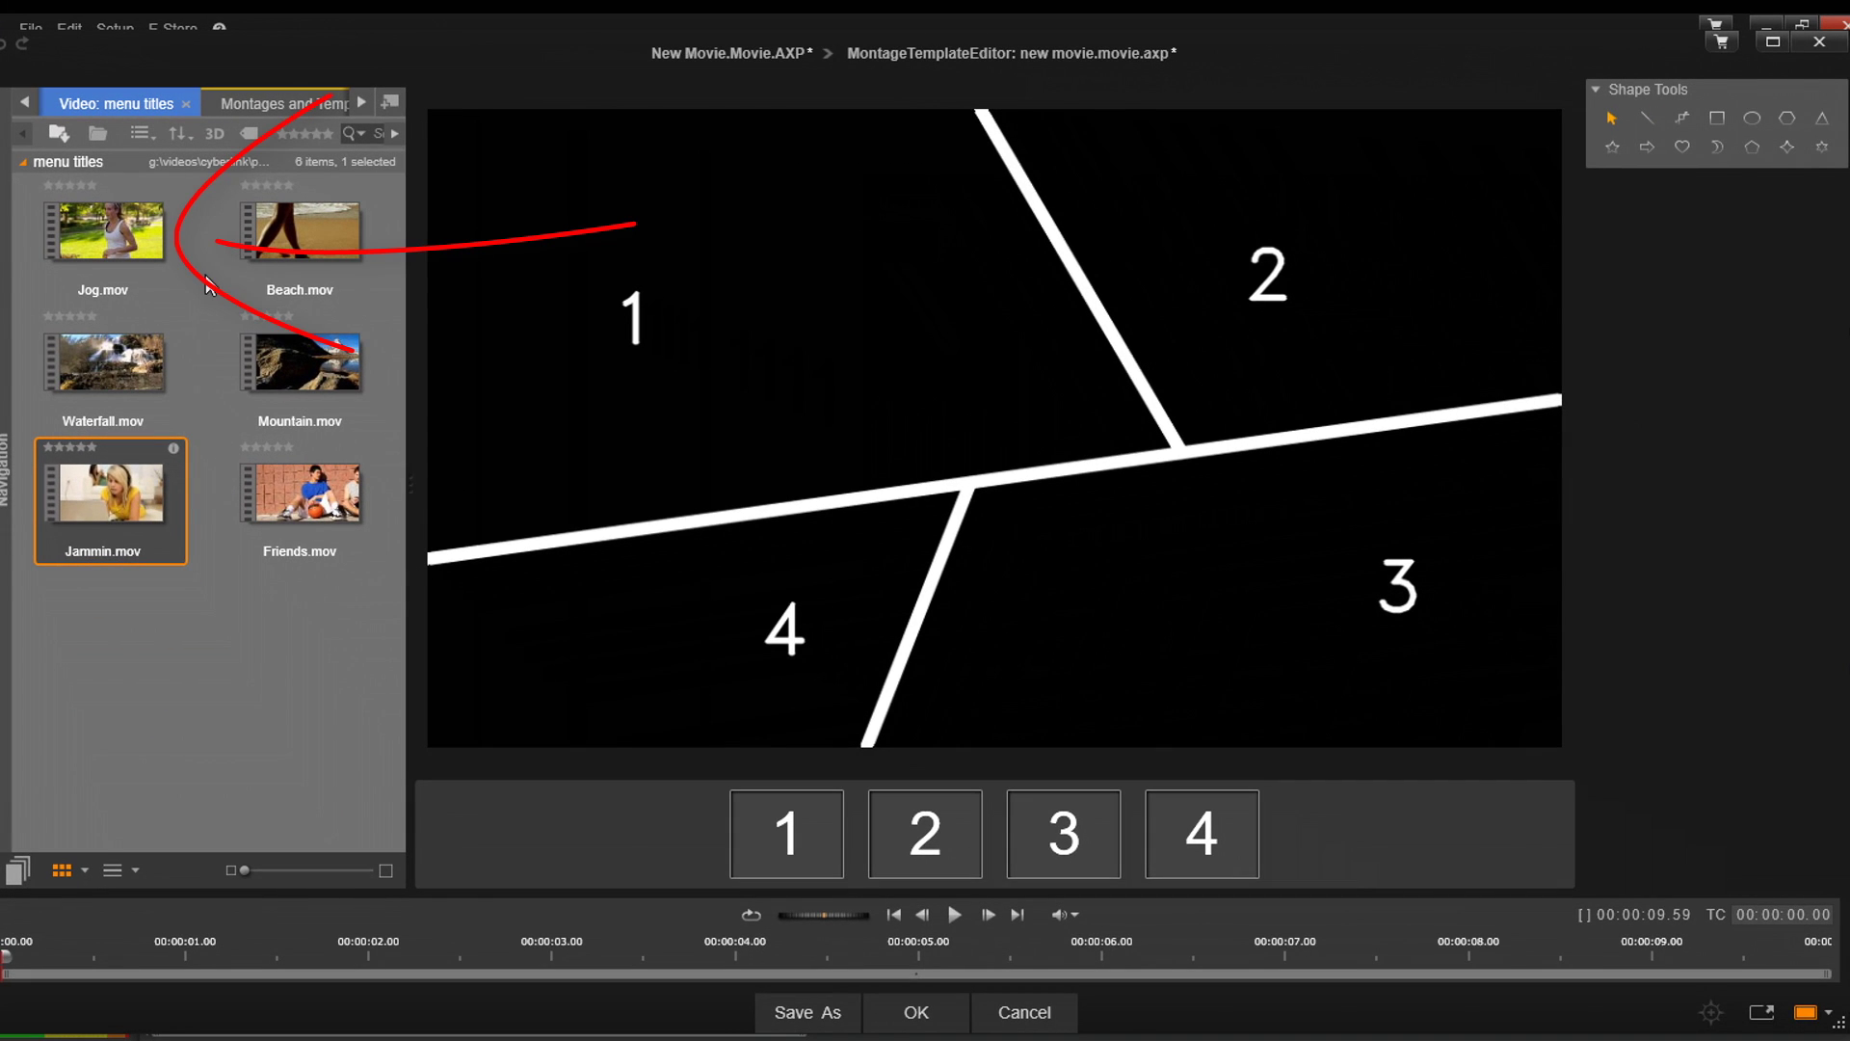
Fill montage segments 4, 2 and 3 with Jog.mov, Beach.mov and Jammin.mov, then apply.
left_click(86, 244)
left_click_drag(86, 245, 634, 615)
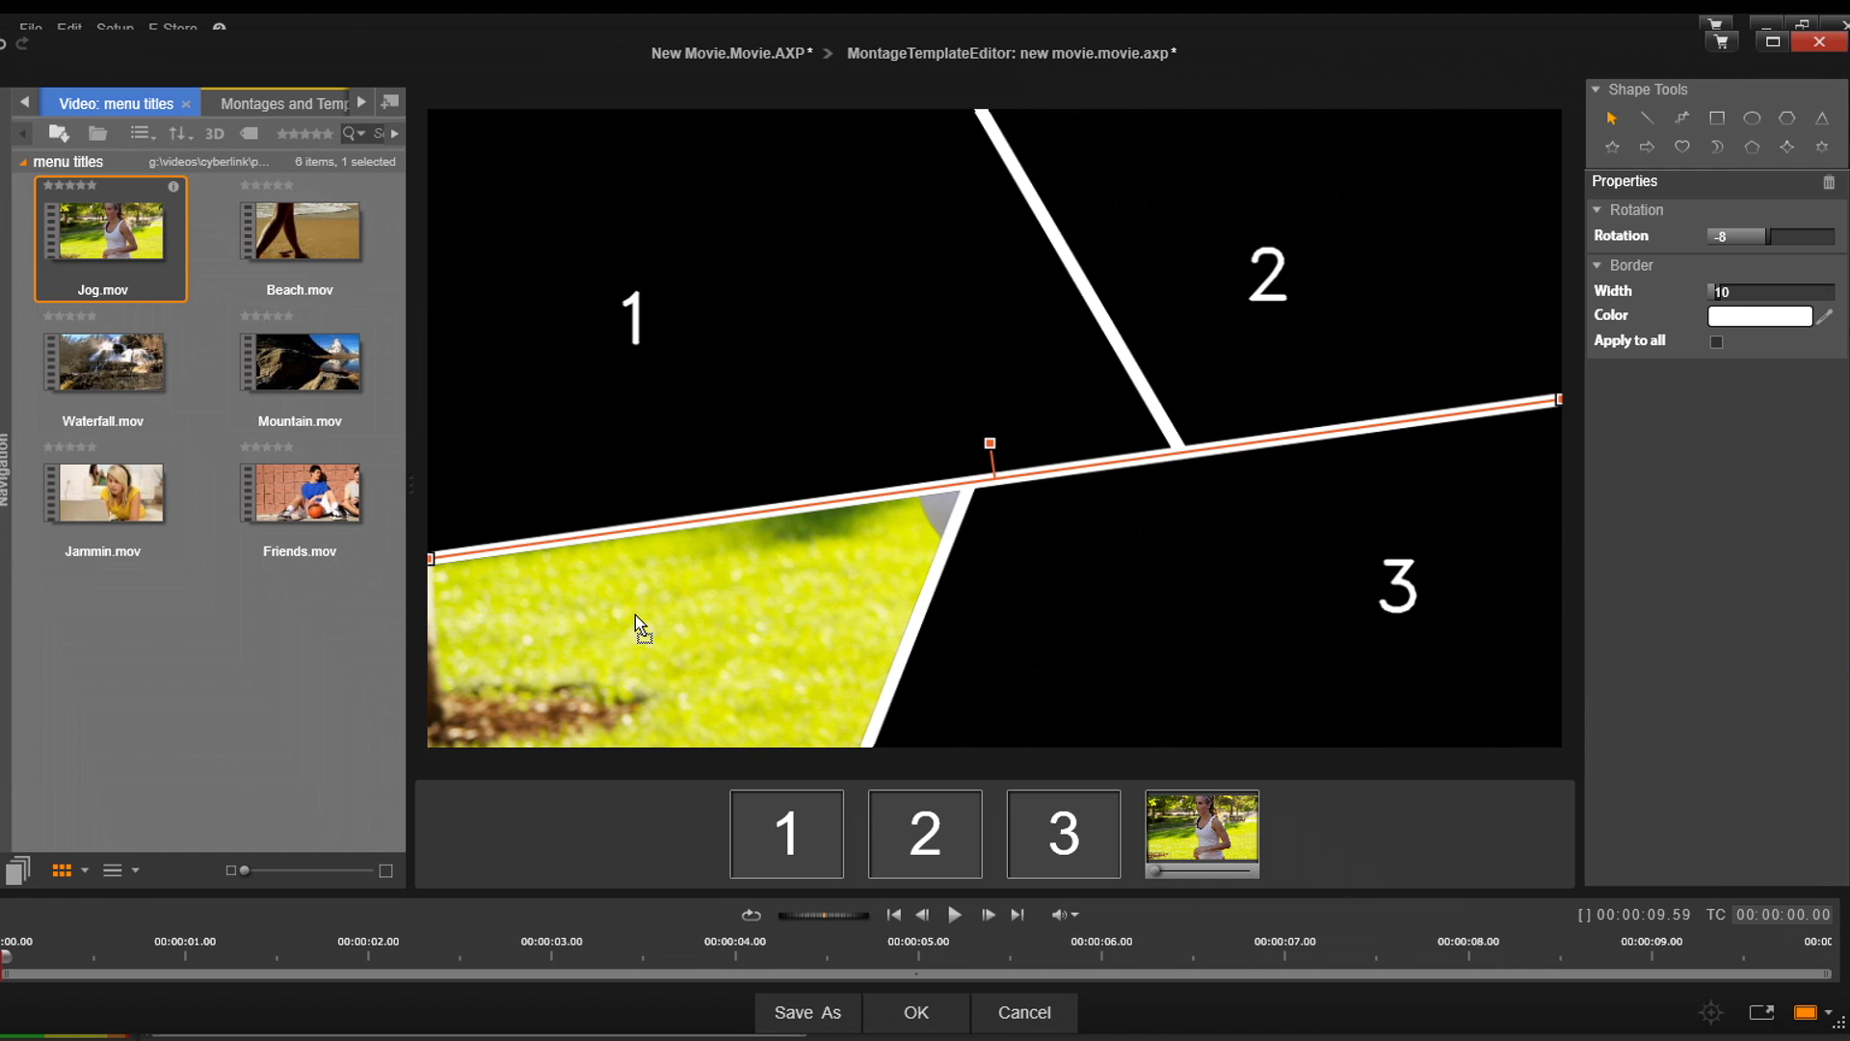
mouse_move(147, 220)
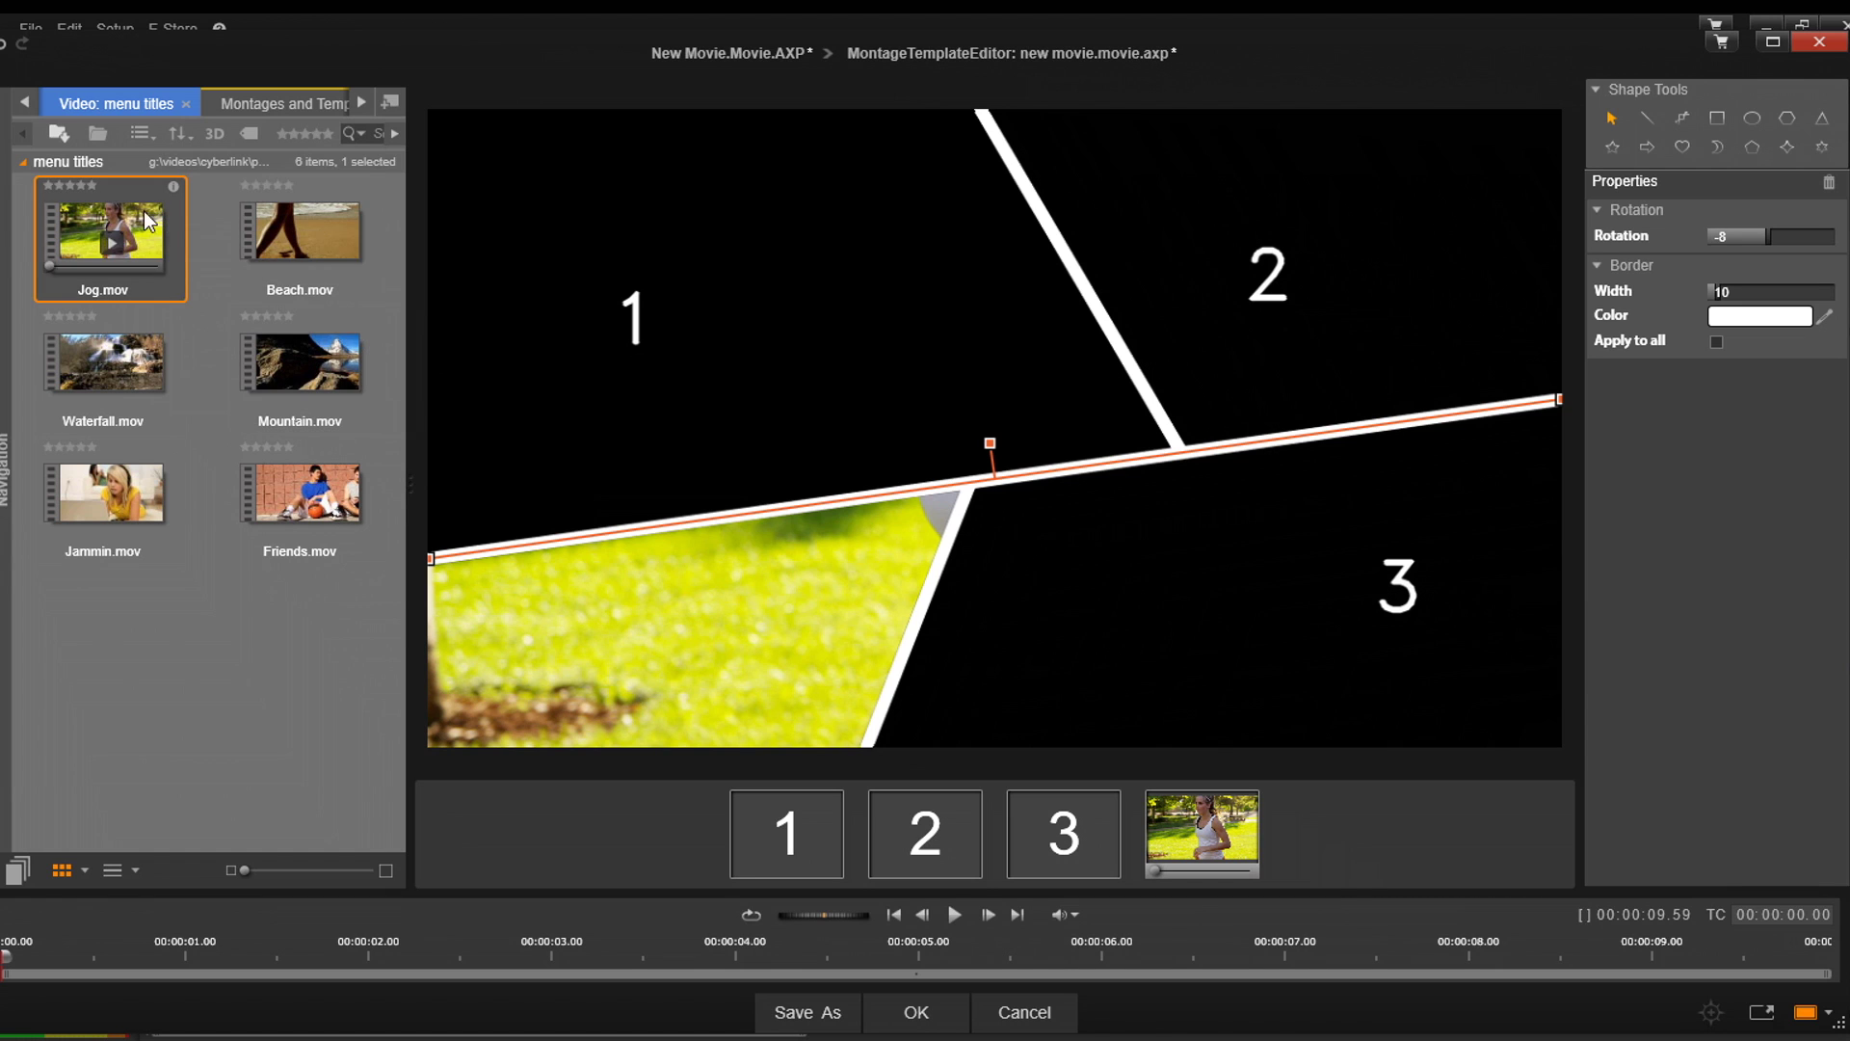
left_click_drag(285, 222, 1217, 272)
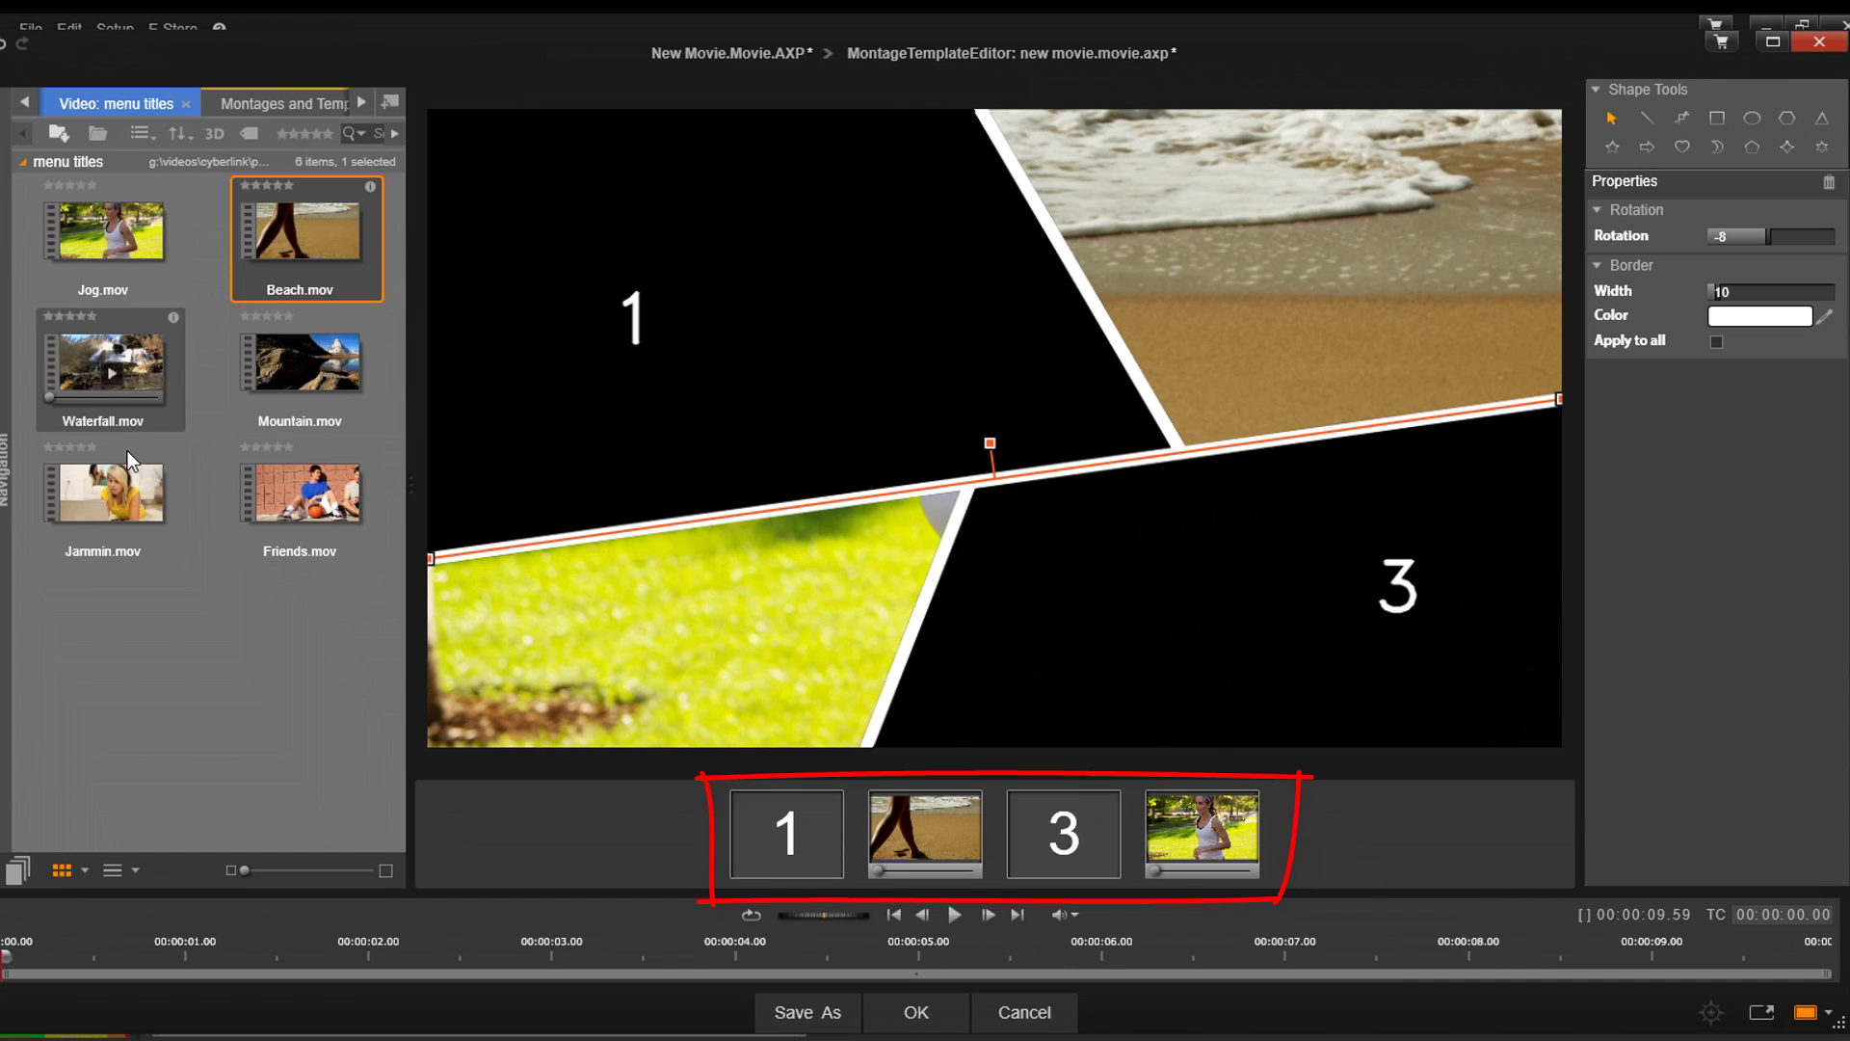
left_click_drag(116, 493, 639, 722)
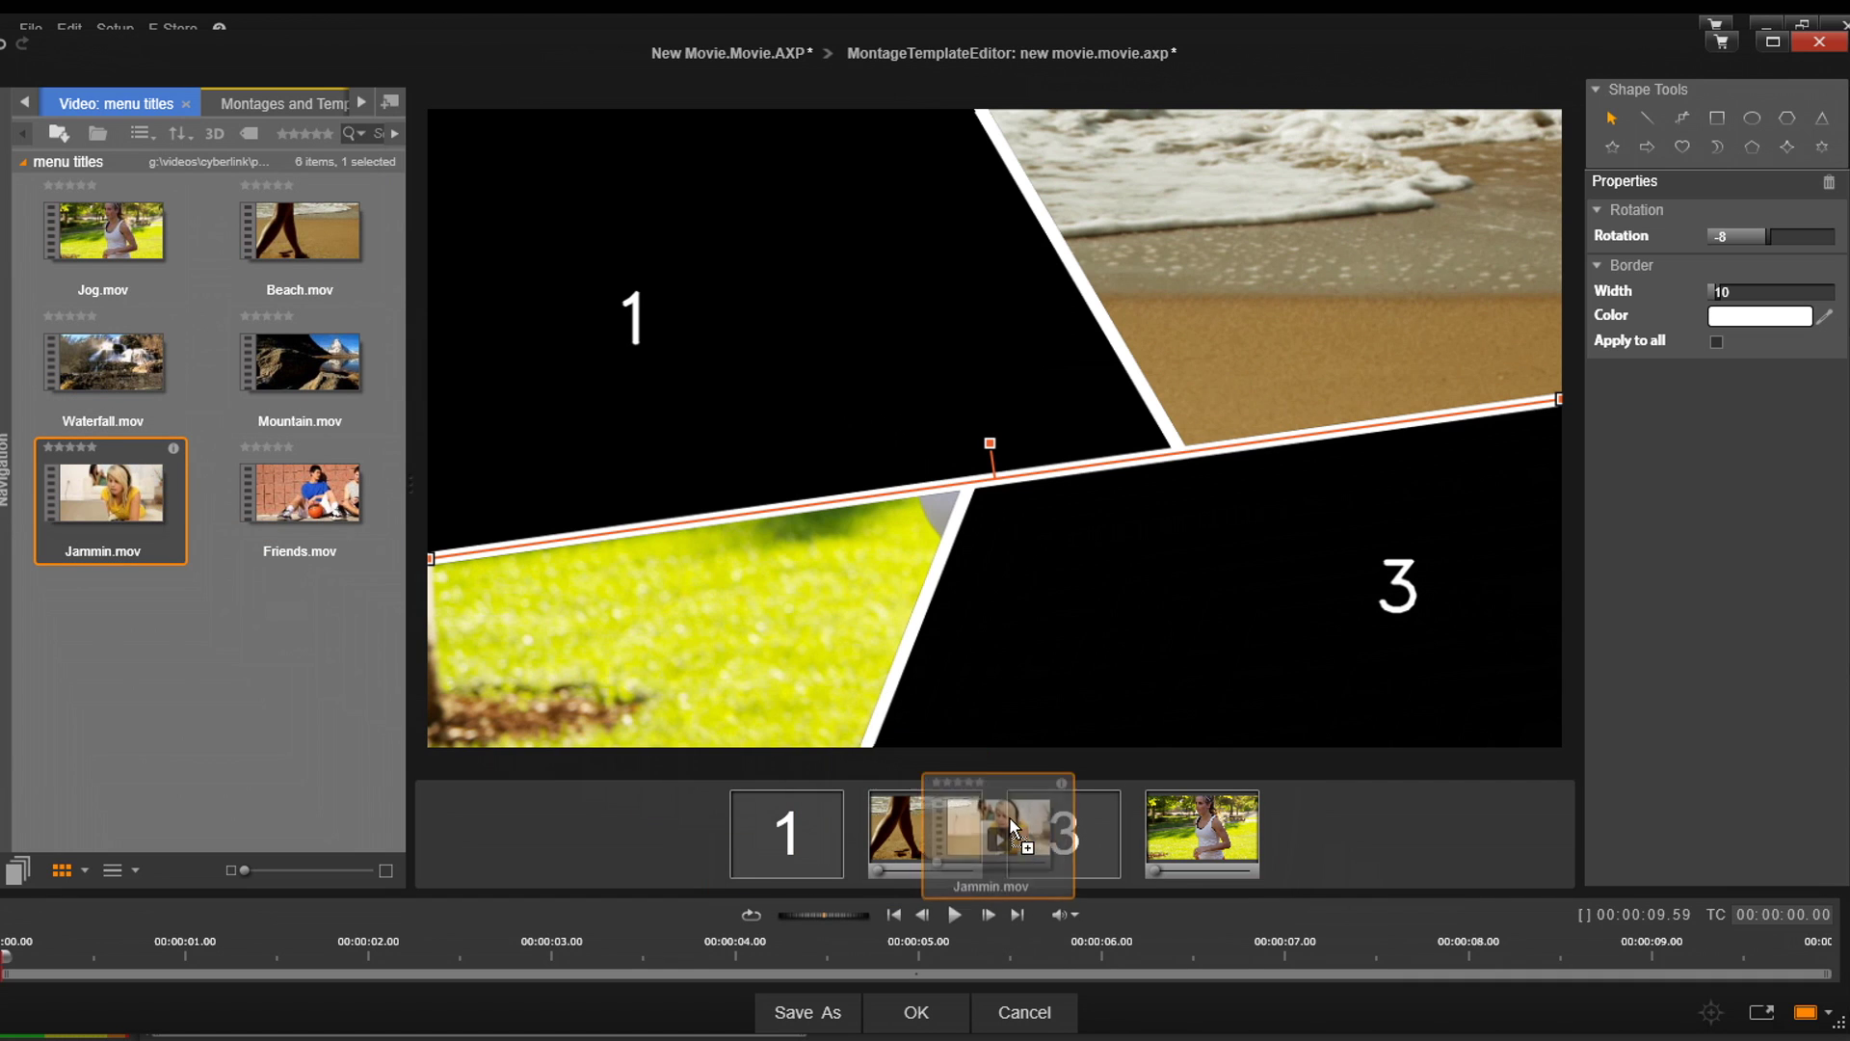
left_click_drag(1012, 829, 1075, 831)
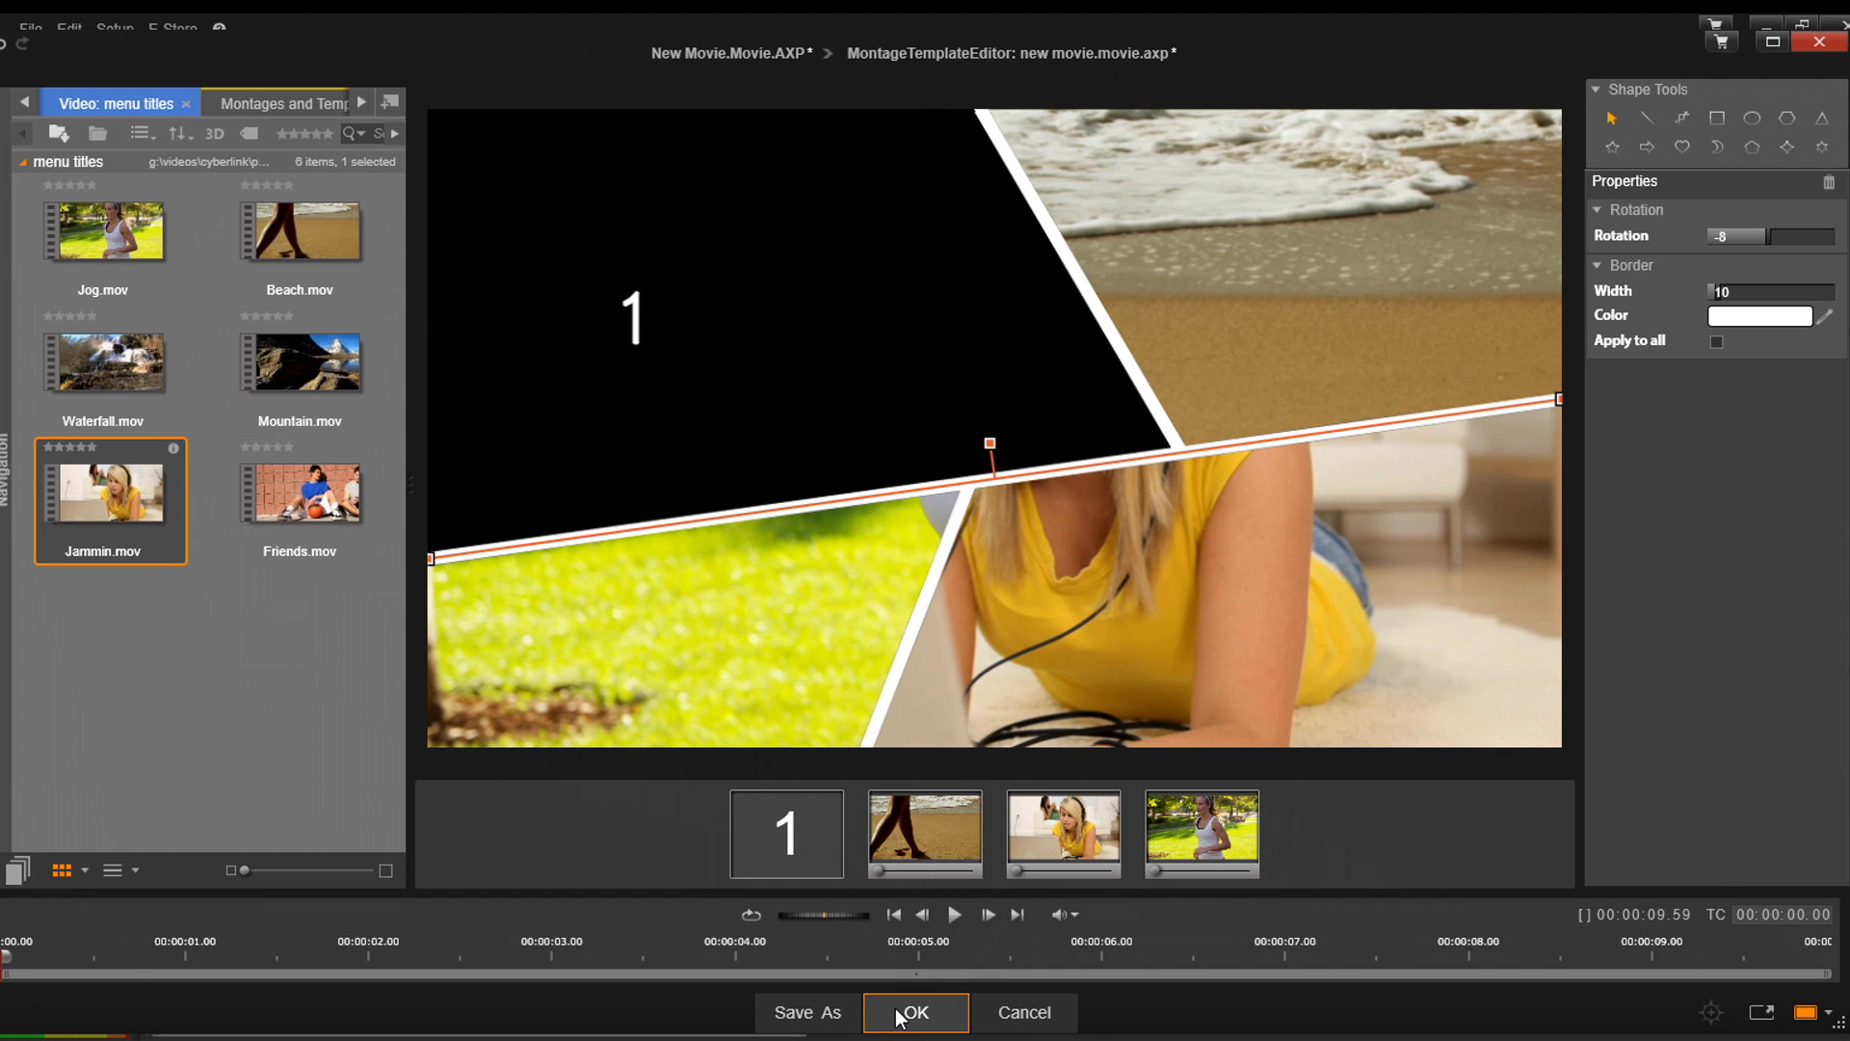
left_click(898, 1014)
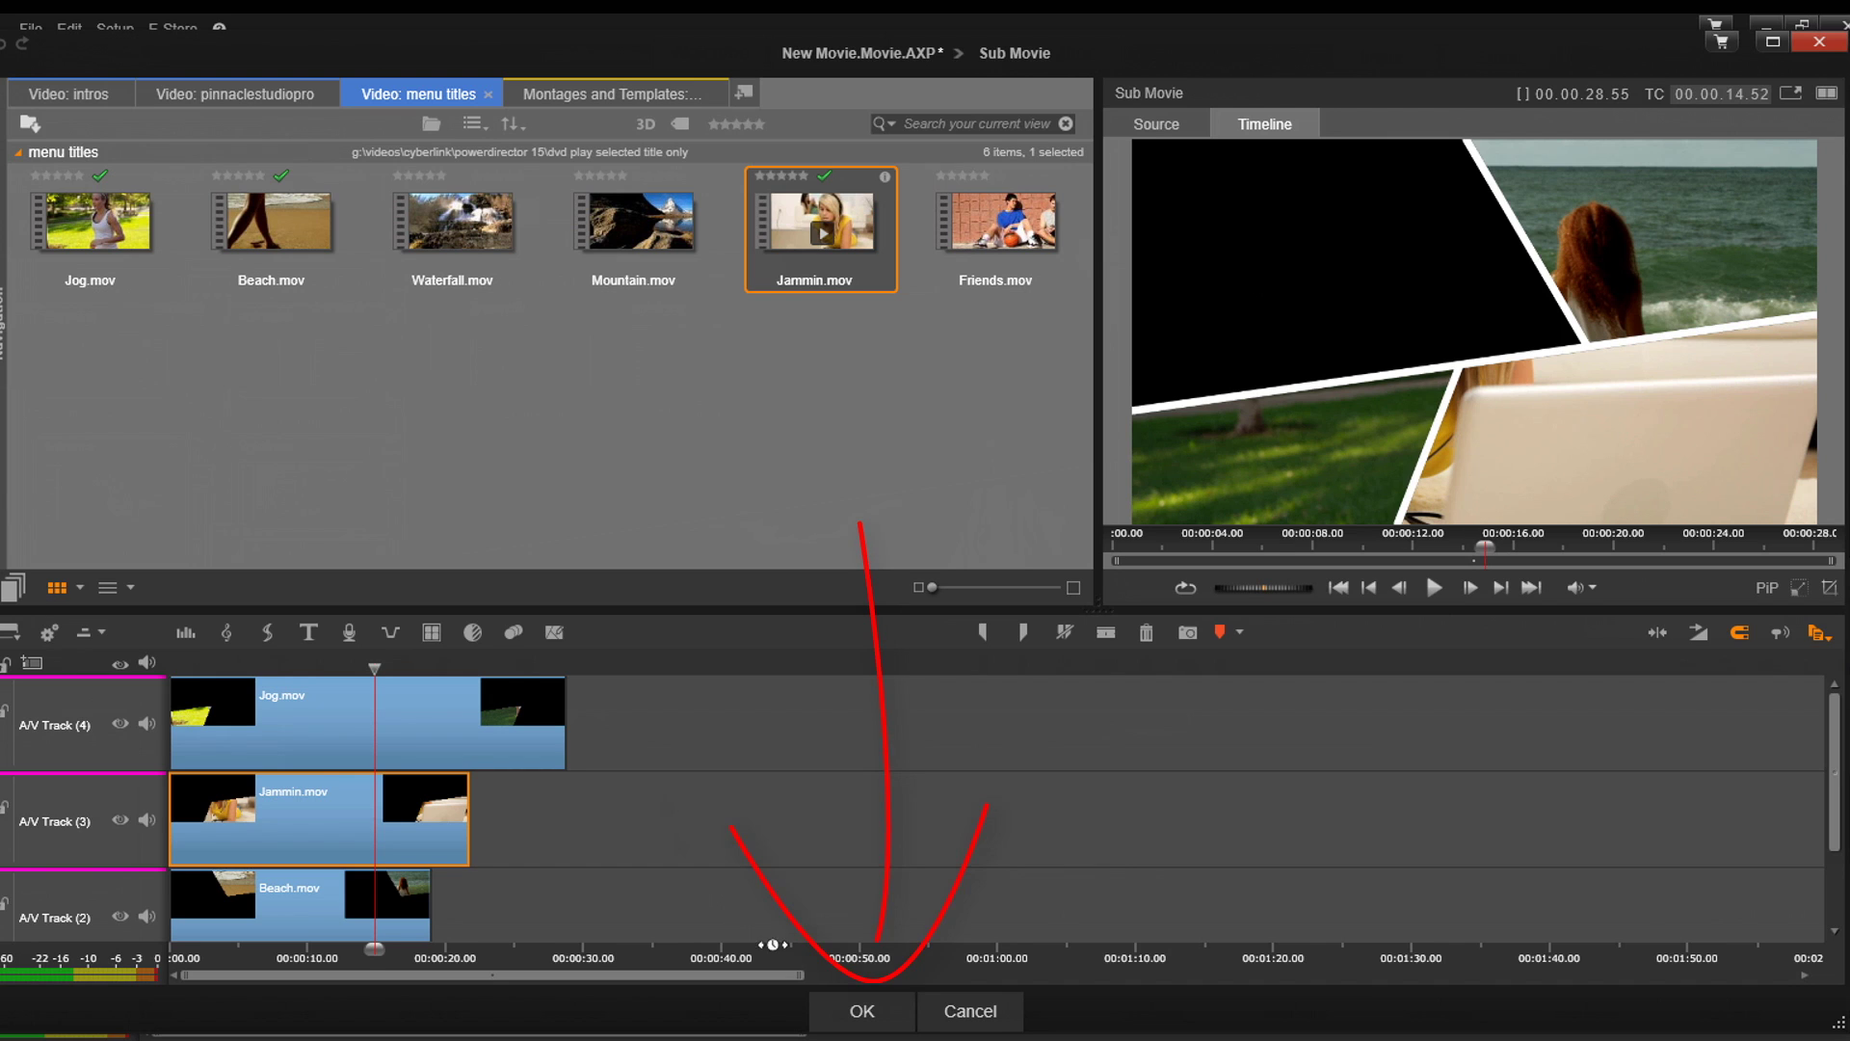
Confirm the montage edits and return to the main timeline's Shatter 01 clip.
left_click(863, 1013)
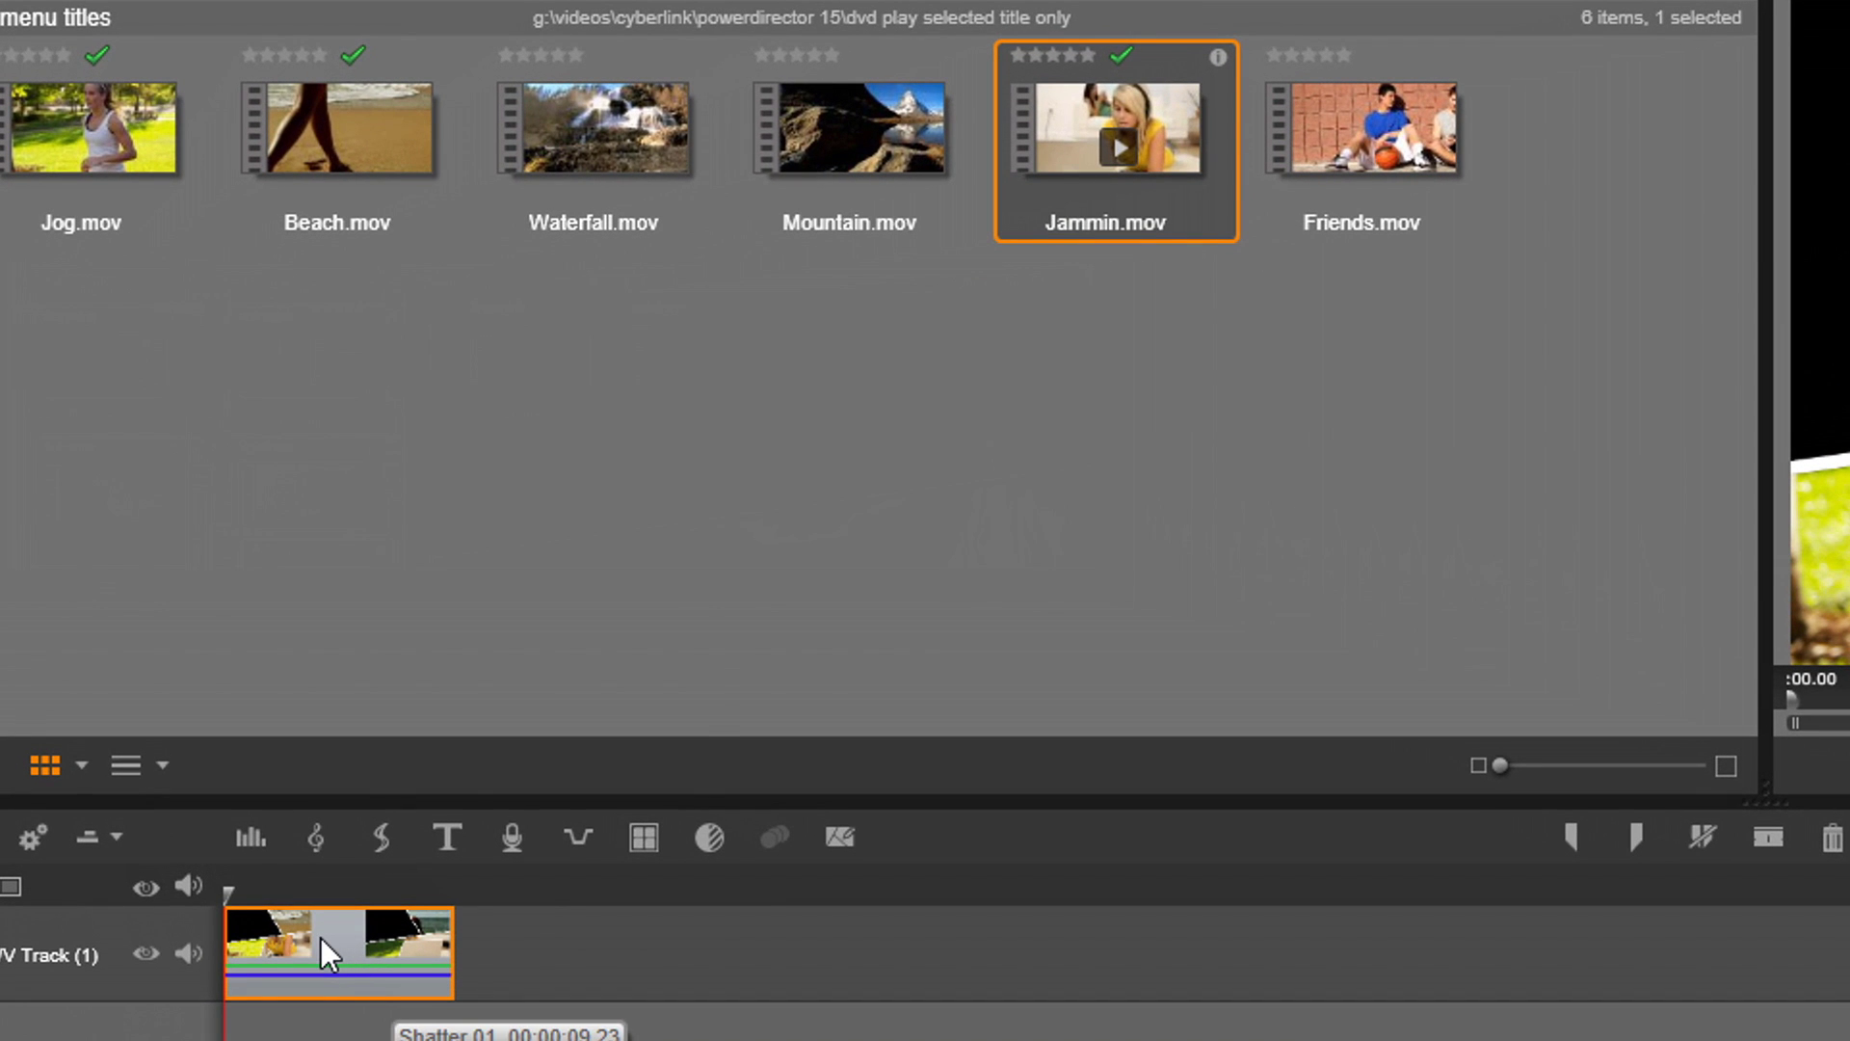
right_click(321, 939)
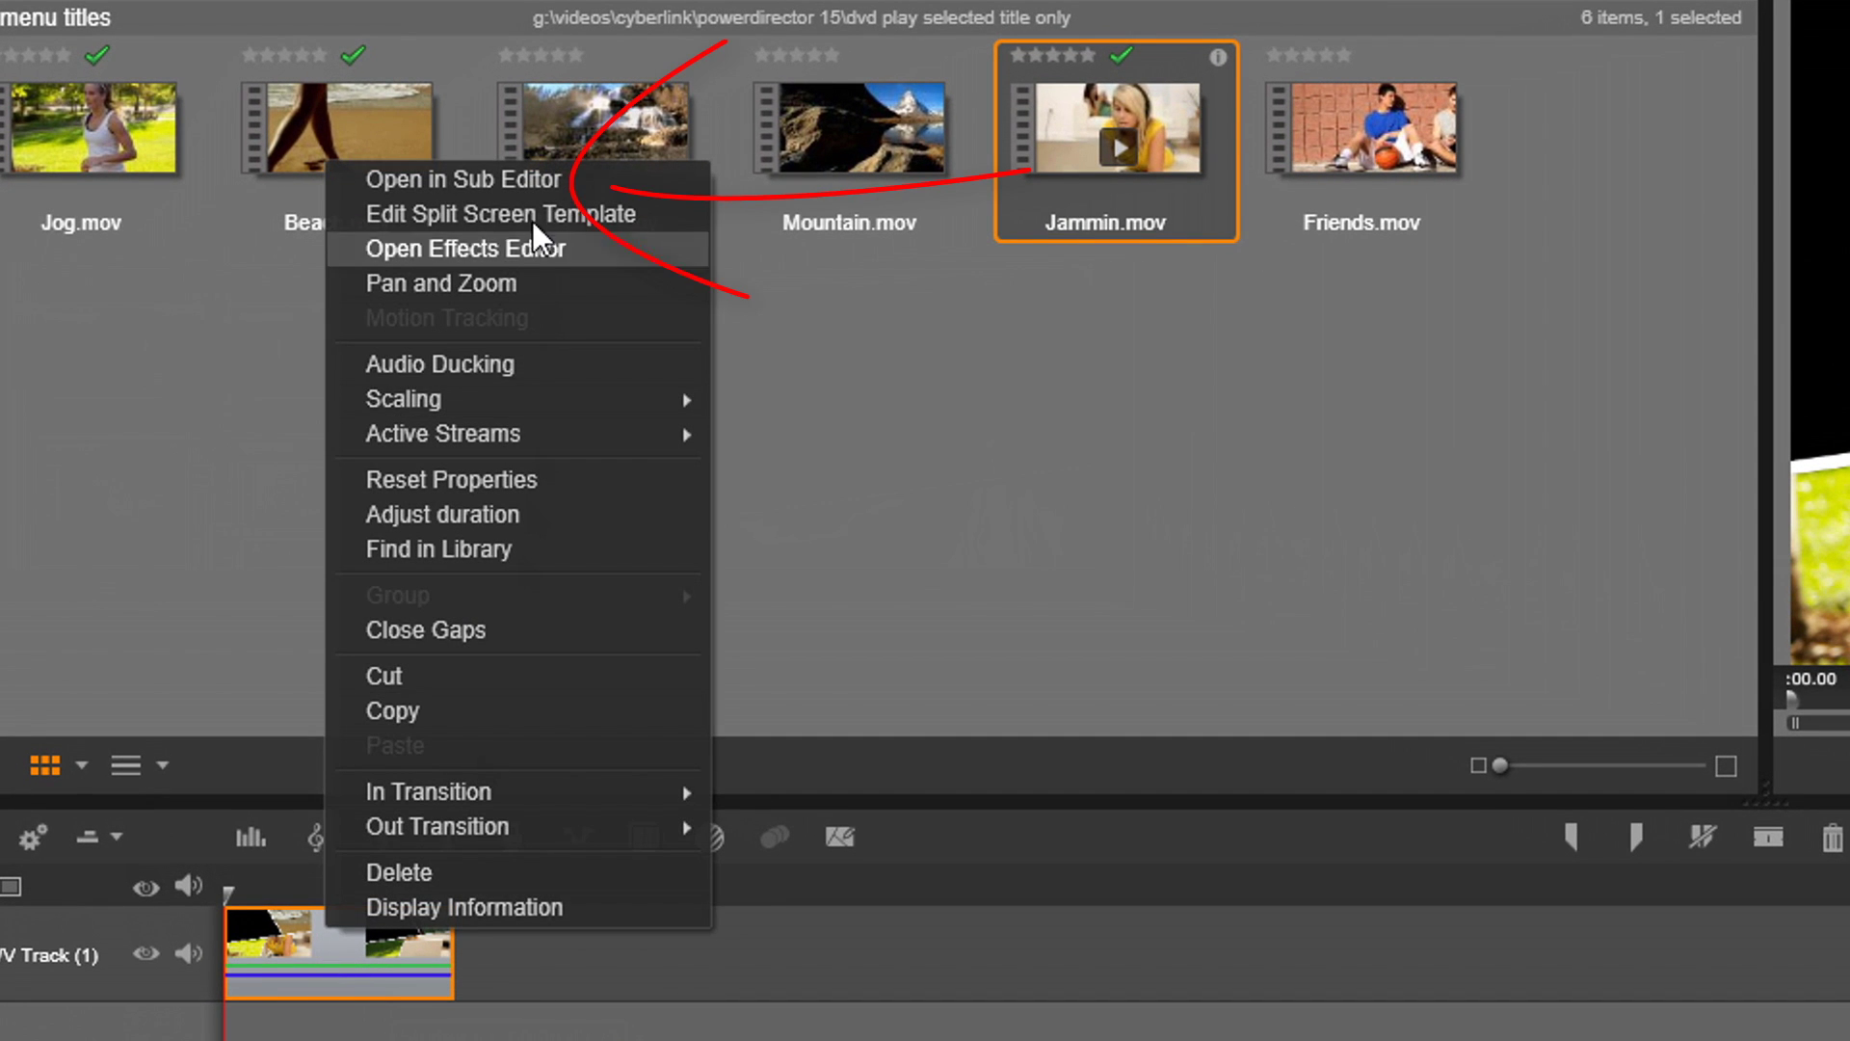
Reopen the Shatter 01 clip with Open in Sub Editor.
left_click(505, 180)
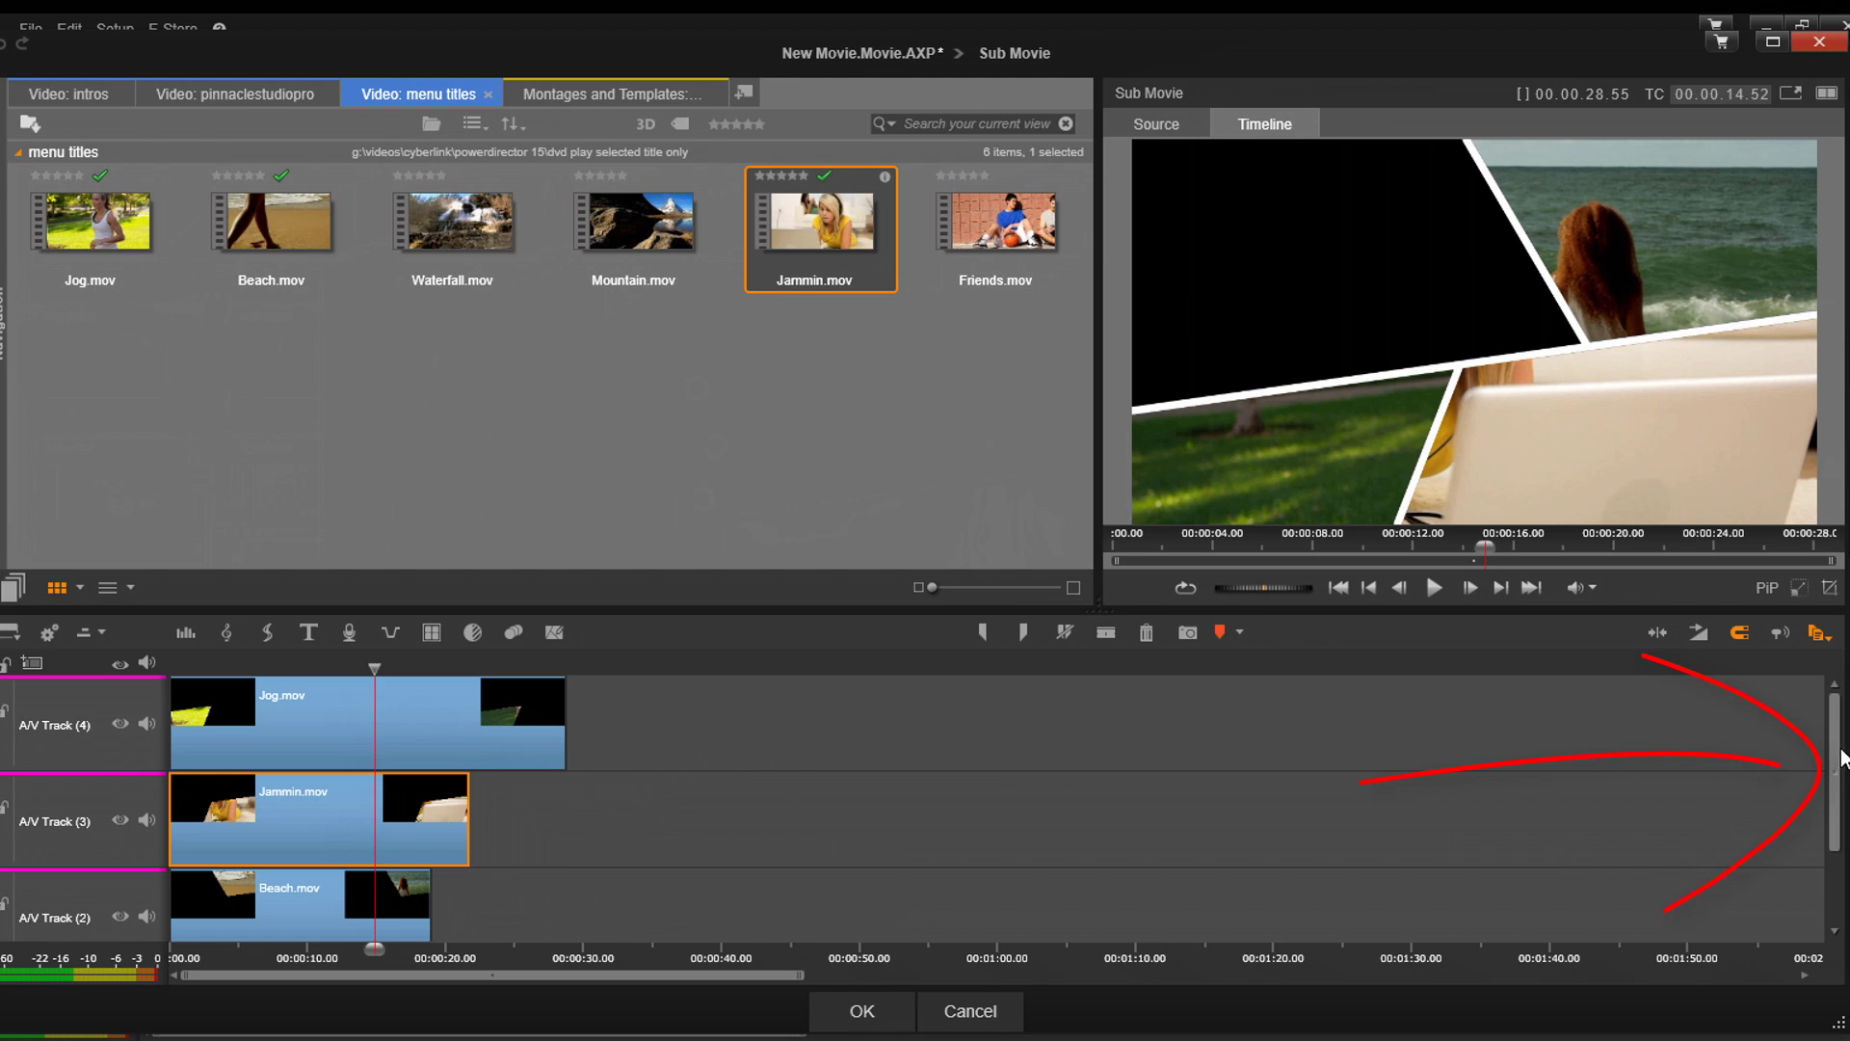
Drop Mountain.mov onto the empty A/V Track (1) so it fills the collage's first panel.
left_click_drag(1836, 758, 1836, 831)
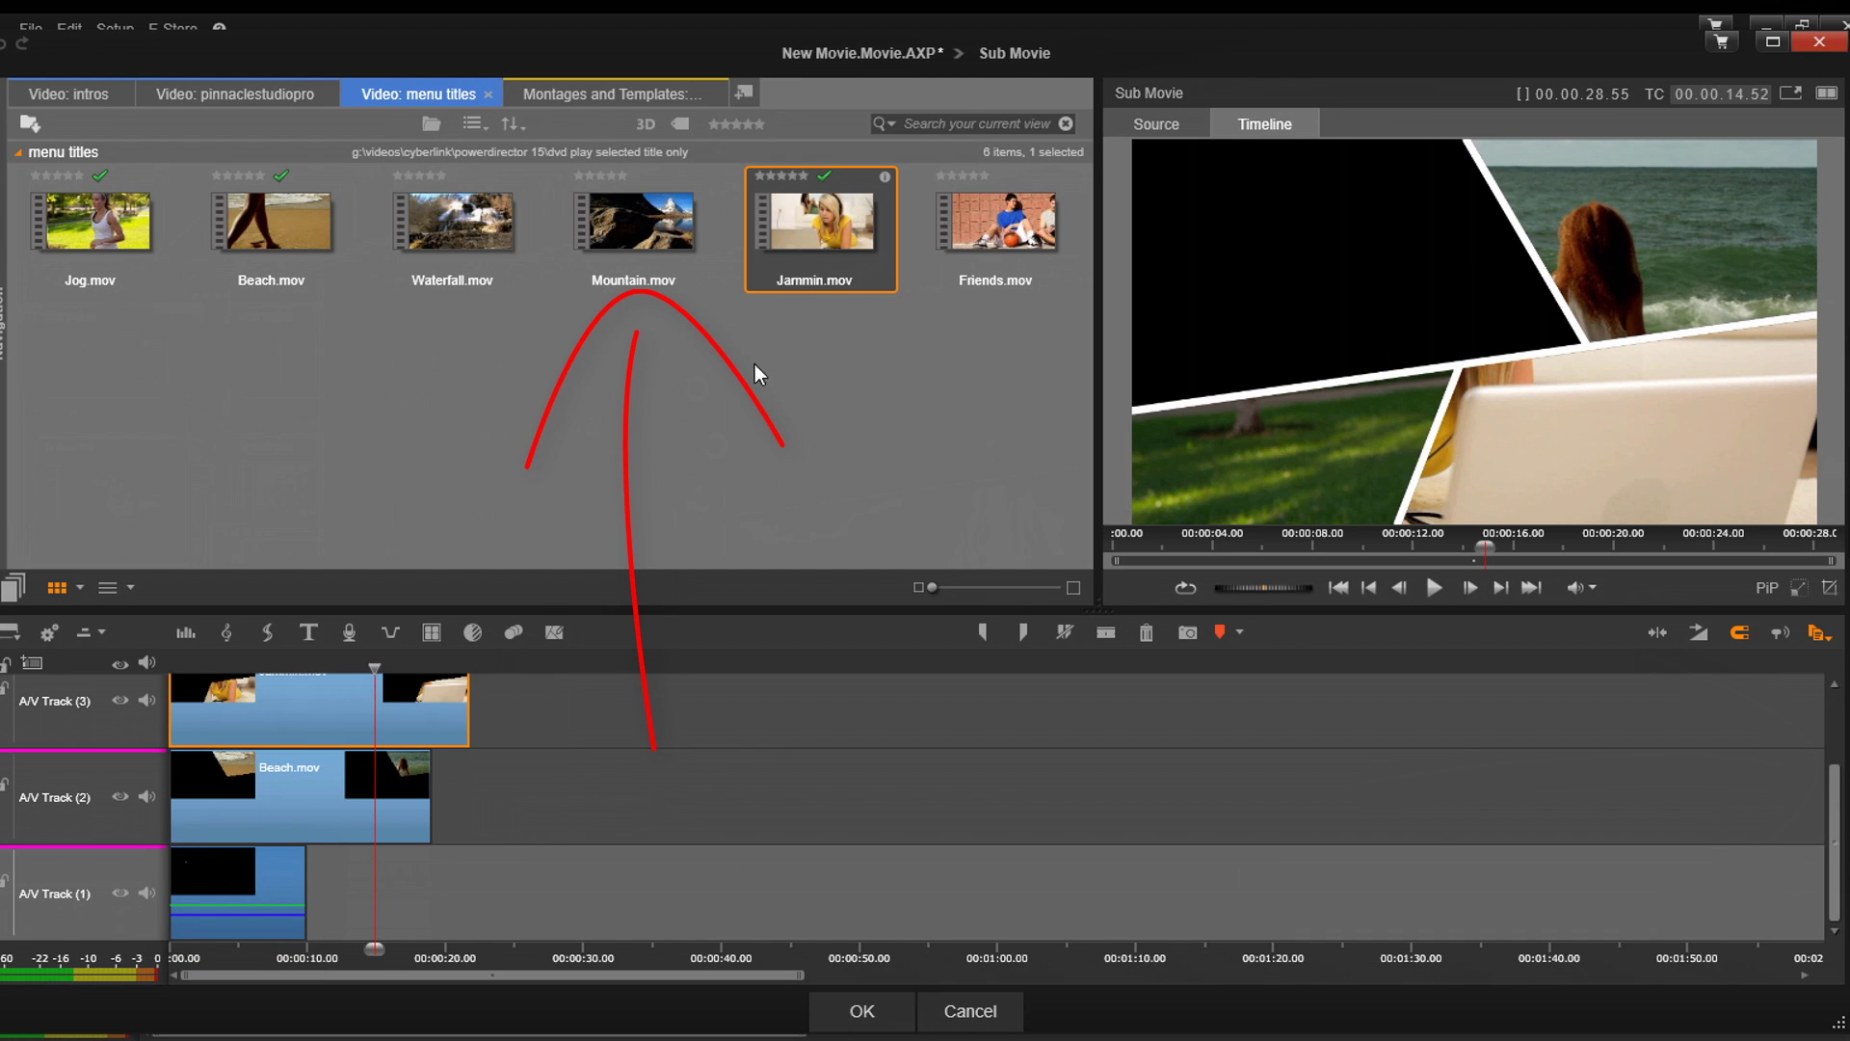
left_click_drag(634, 226, 222, 881)
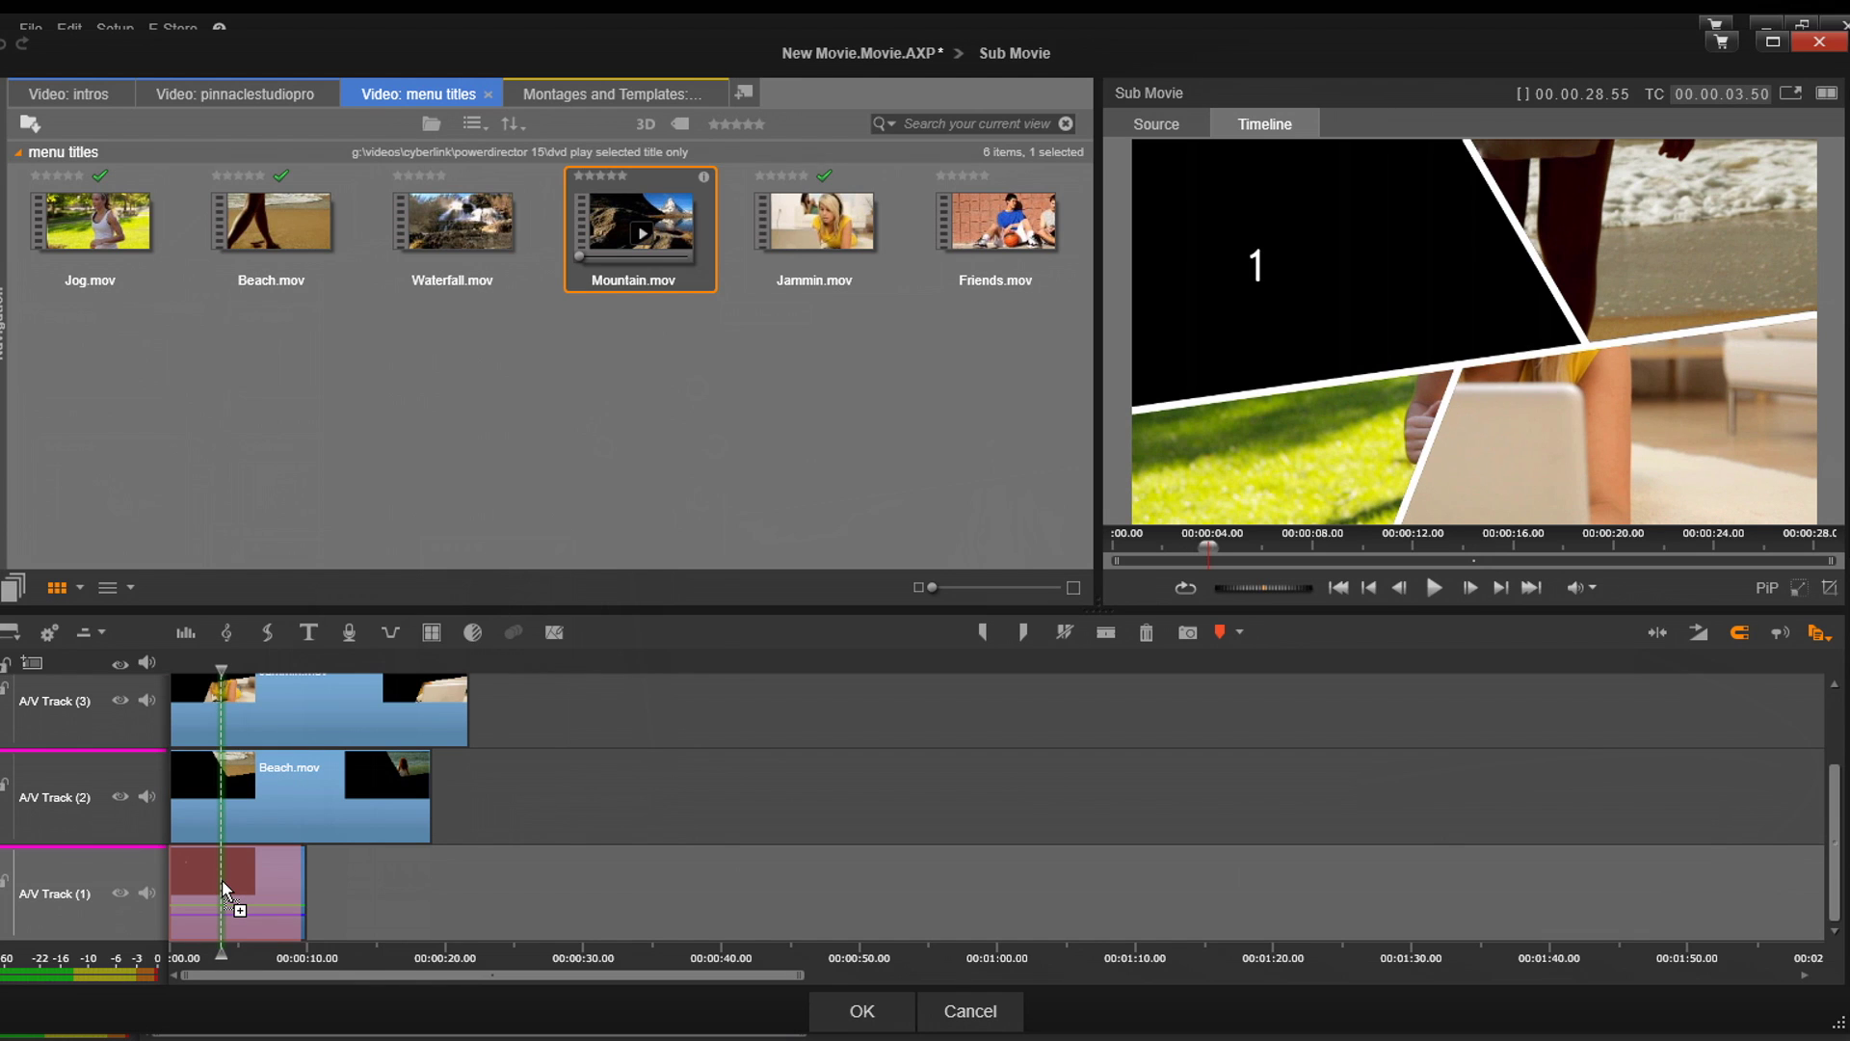
left_click_drag(222, 880, 223, 880)
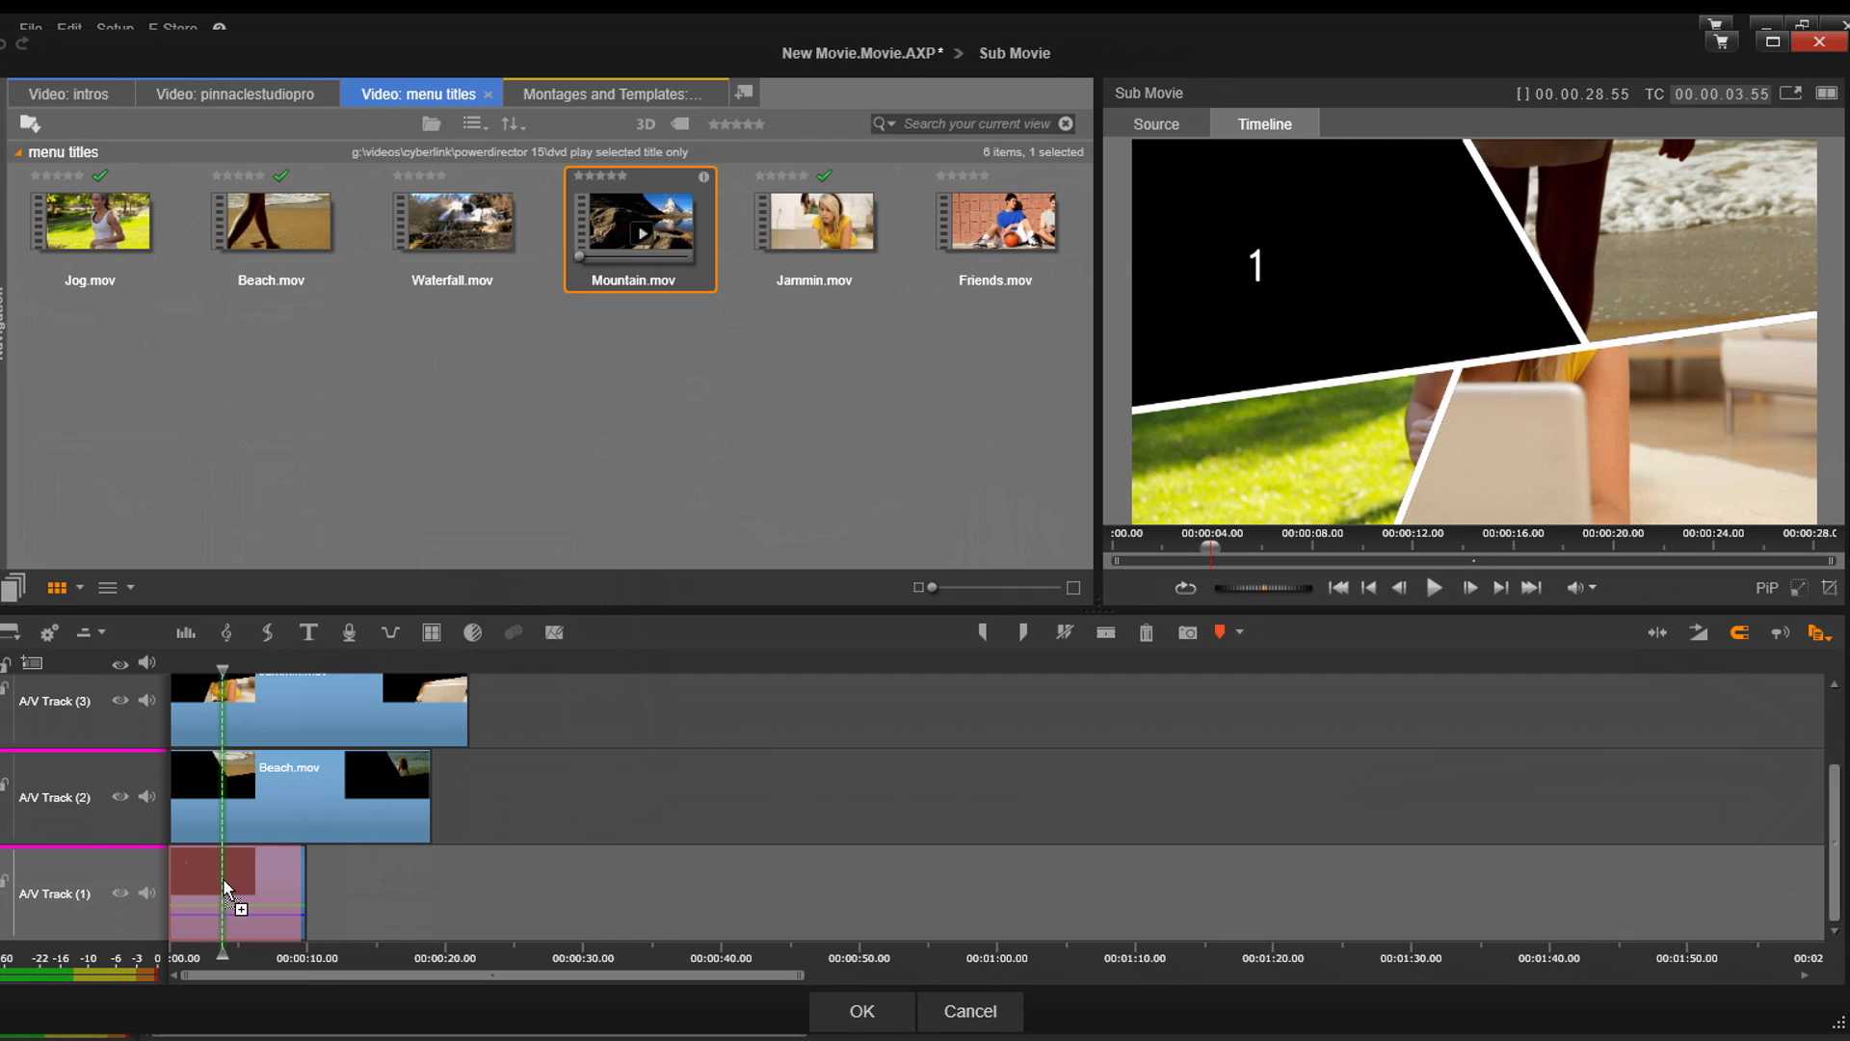
left_click_drag(223, 881, 222, 881)
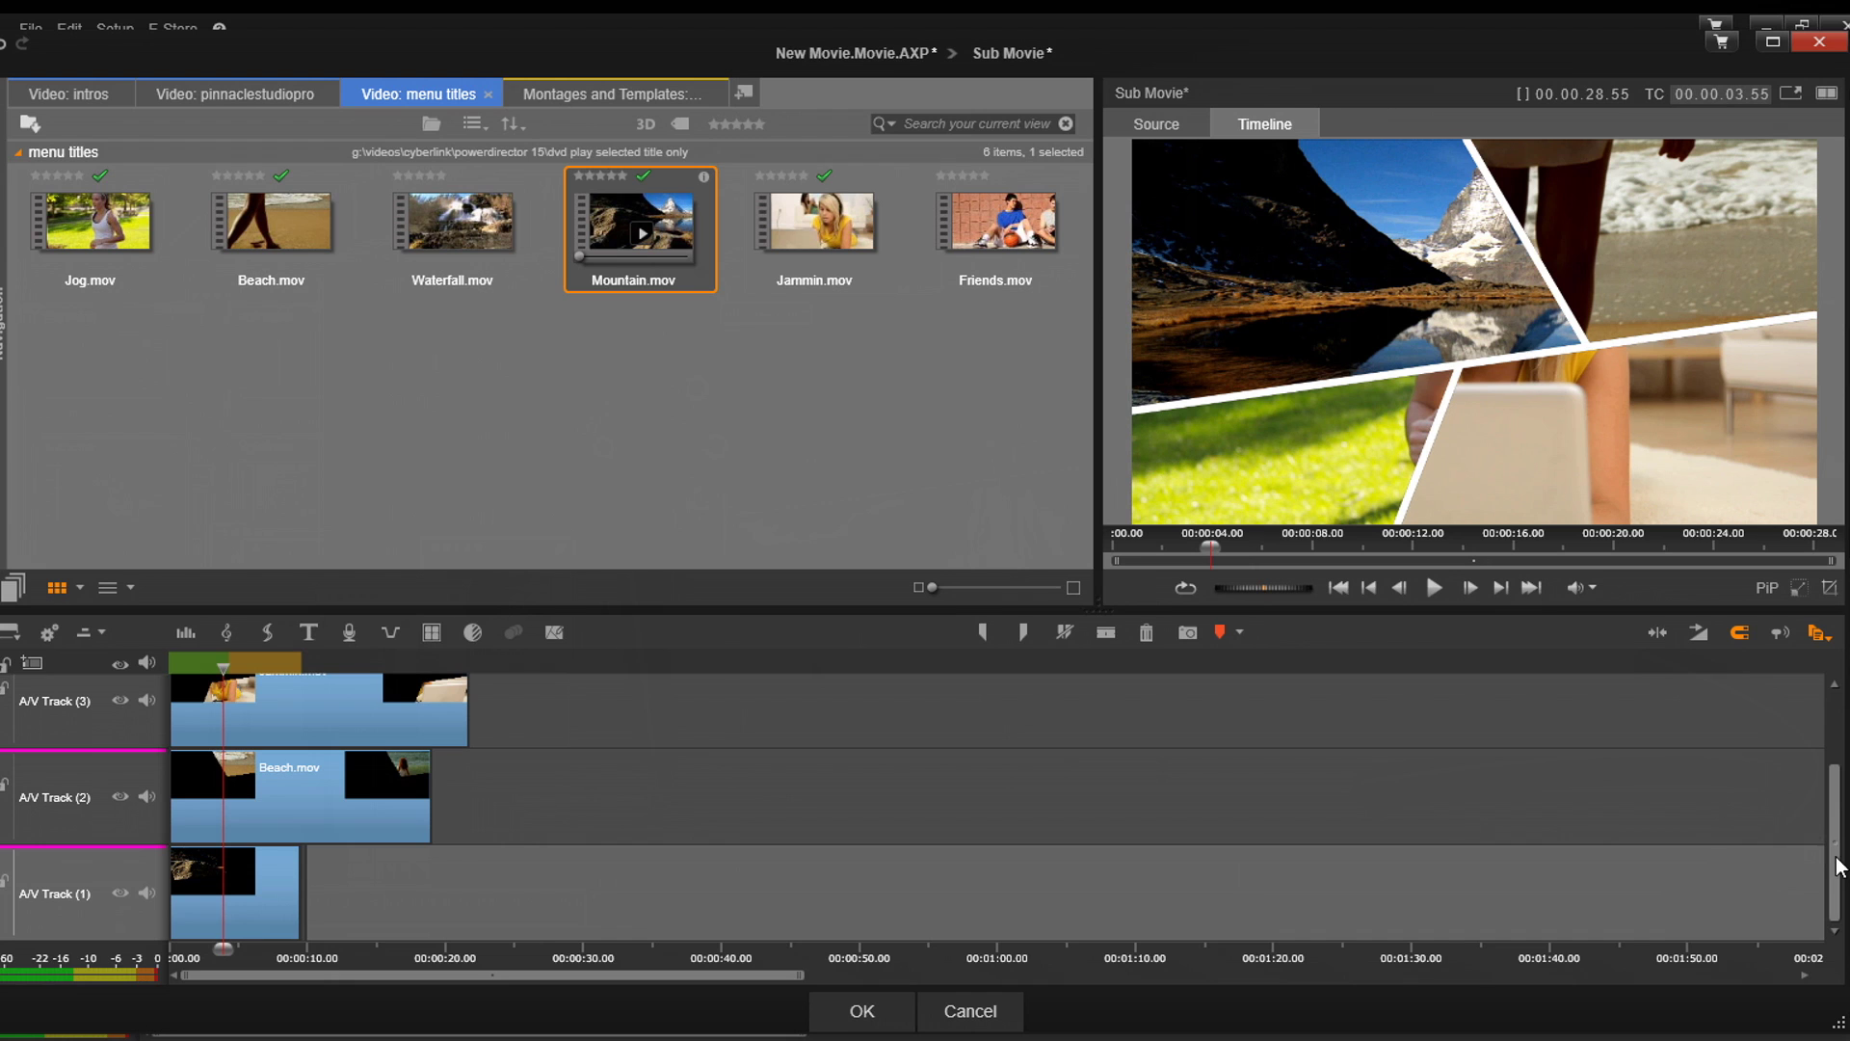
left_click_drag(1838, 872, 1837, 766)
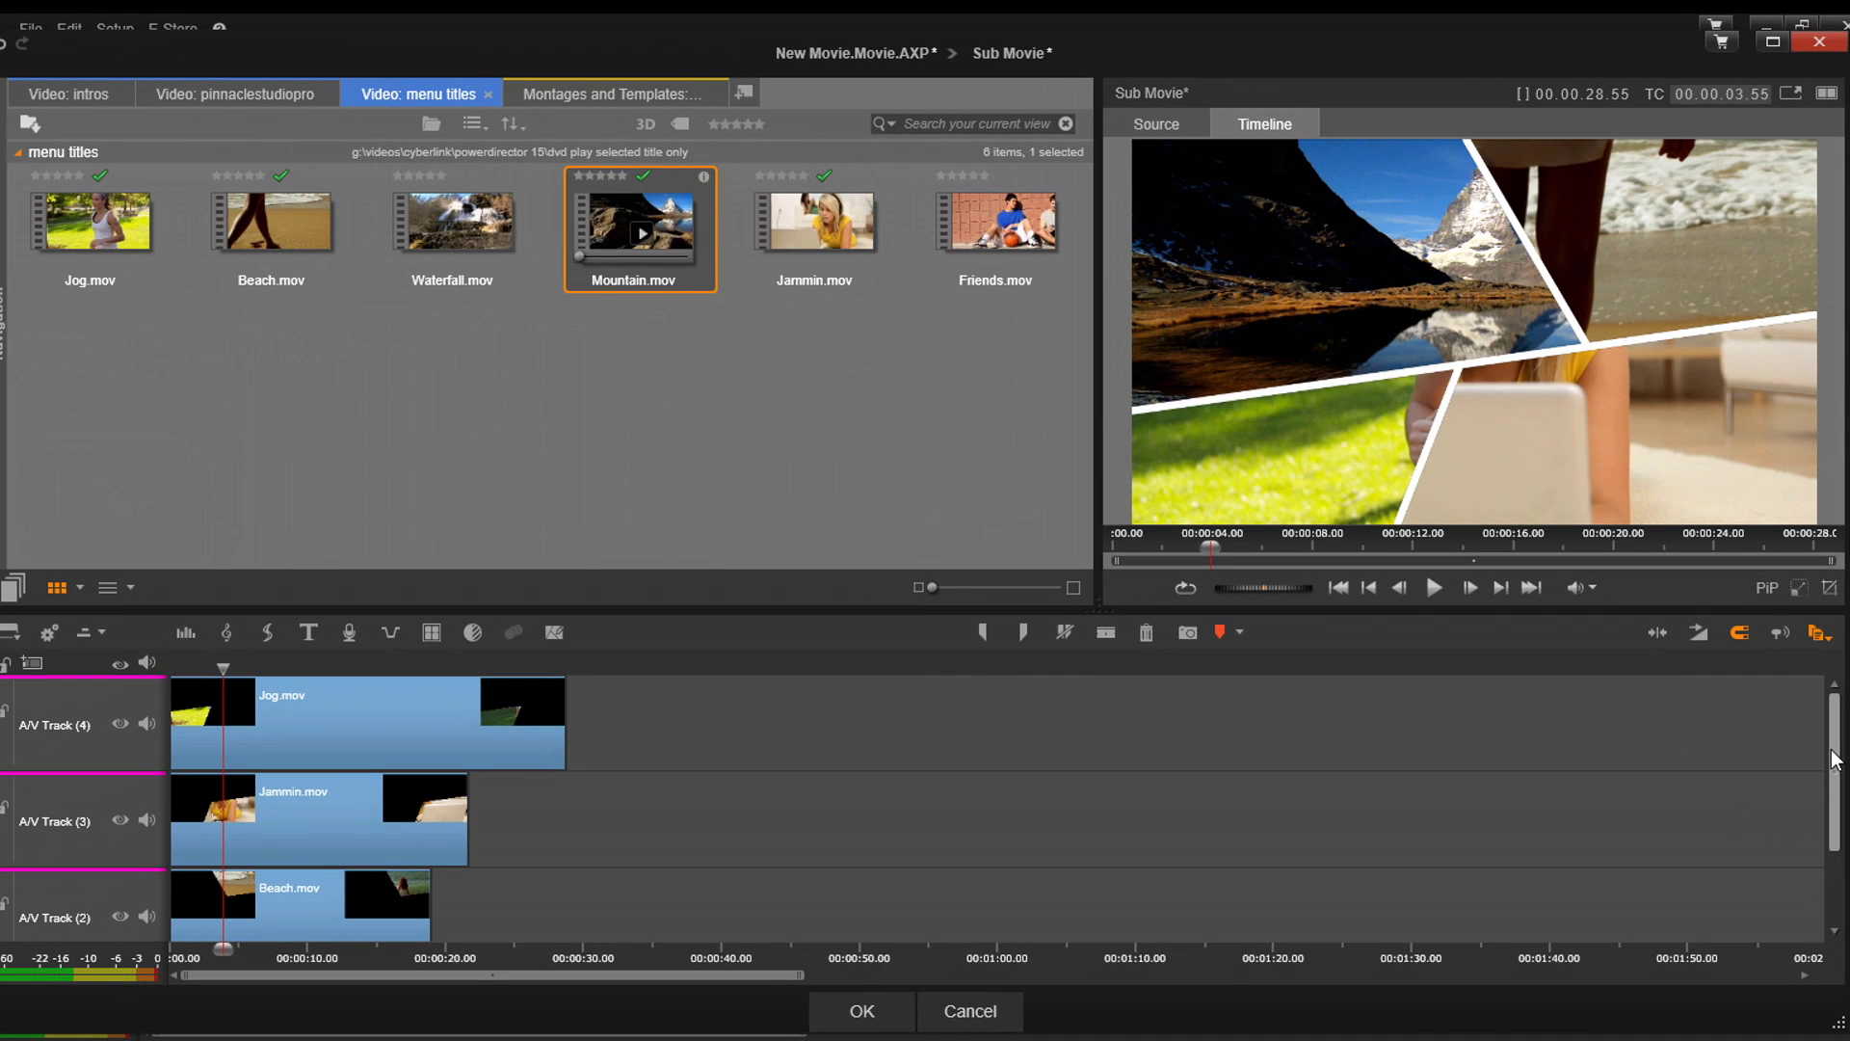
left_click_drag(1834, 759, 1833, 831)
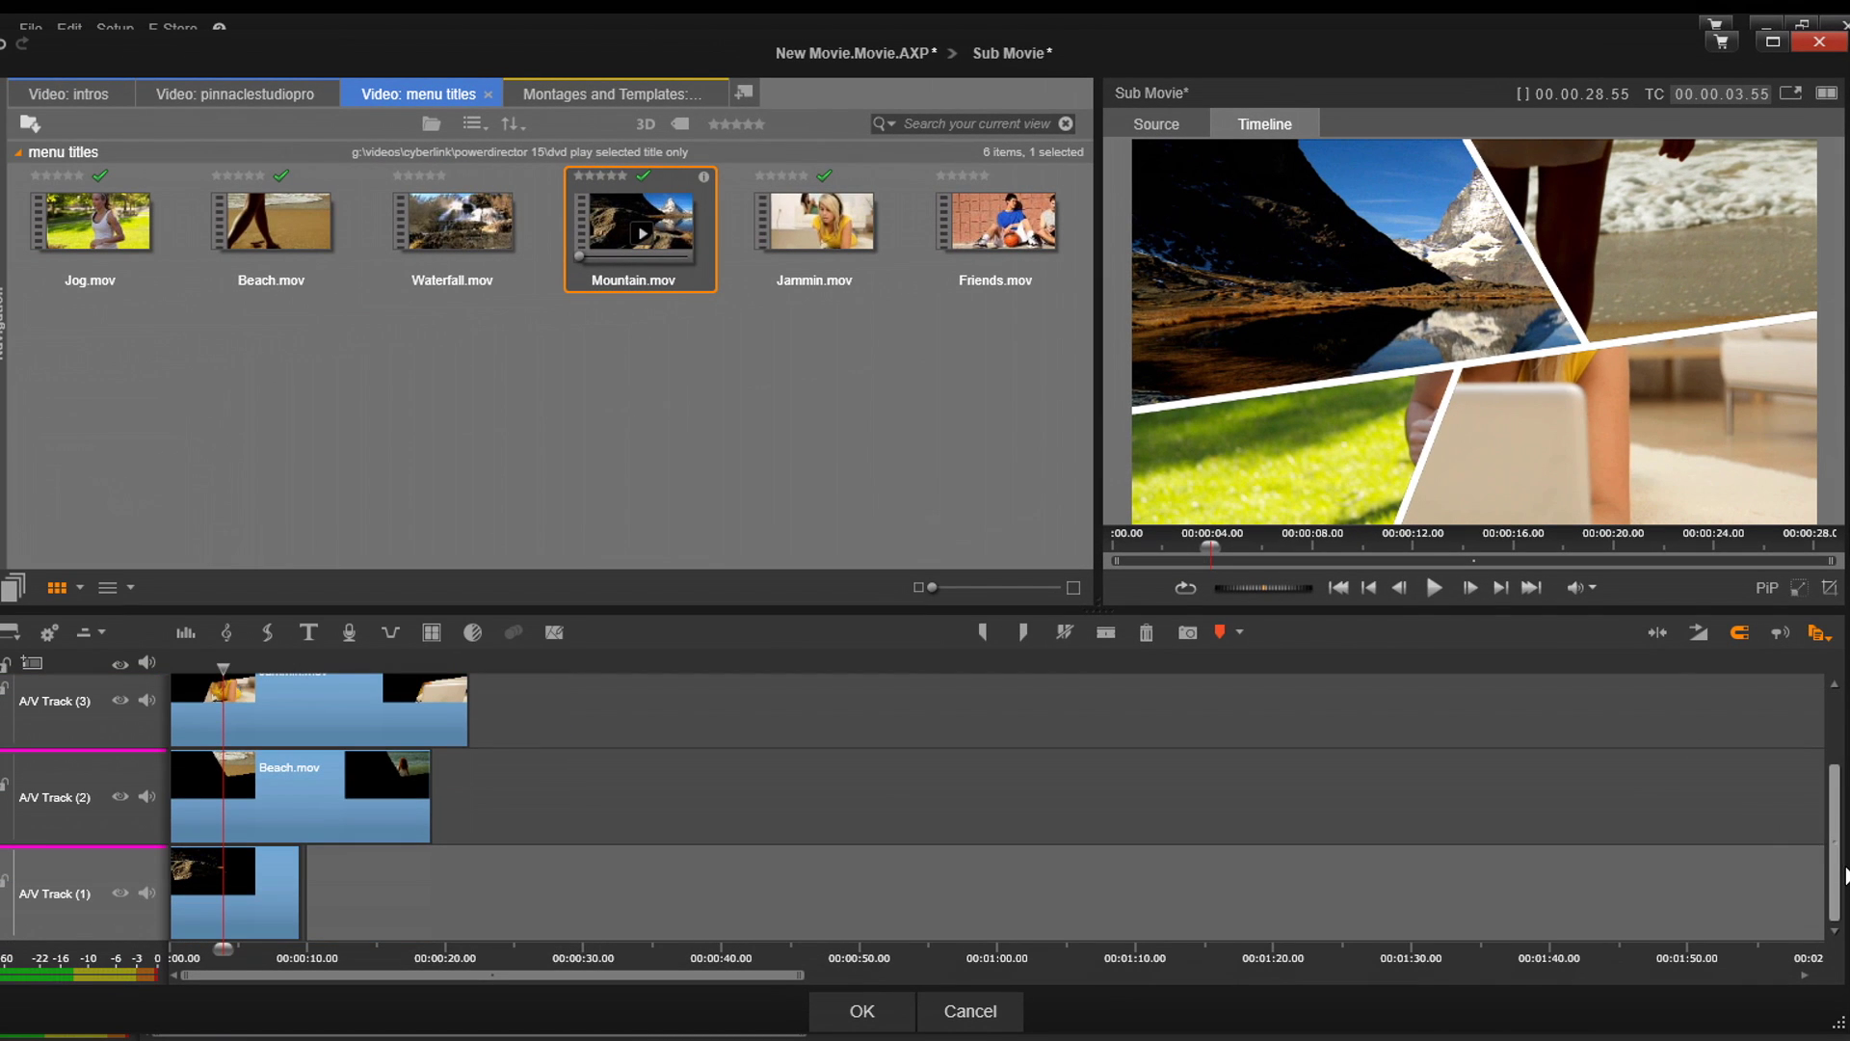
Use Scale (PiP) to enlarge and reposition the Mountain clip so the peak and lake reflection fill the panel.
left_click(252, 896)
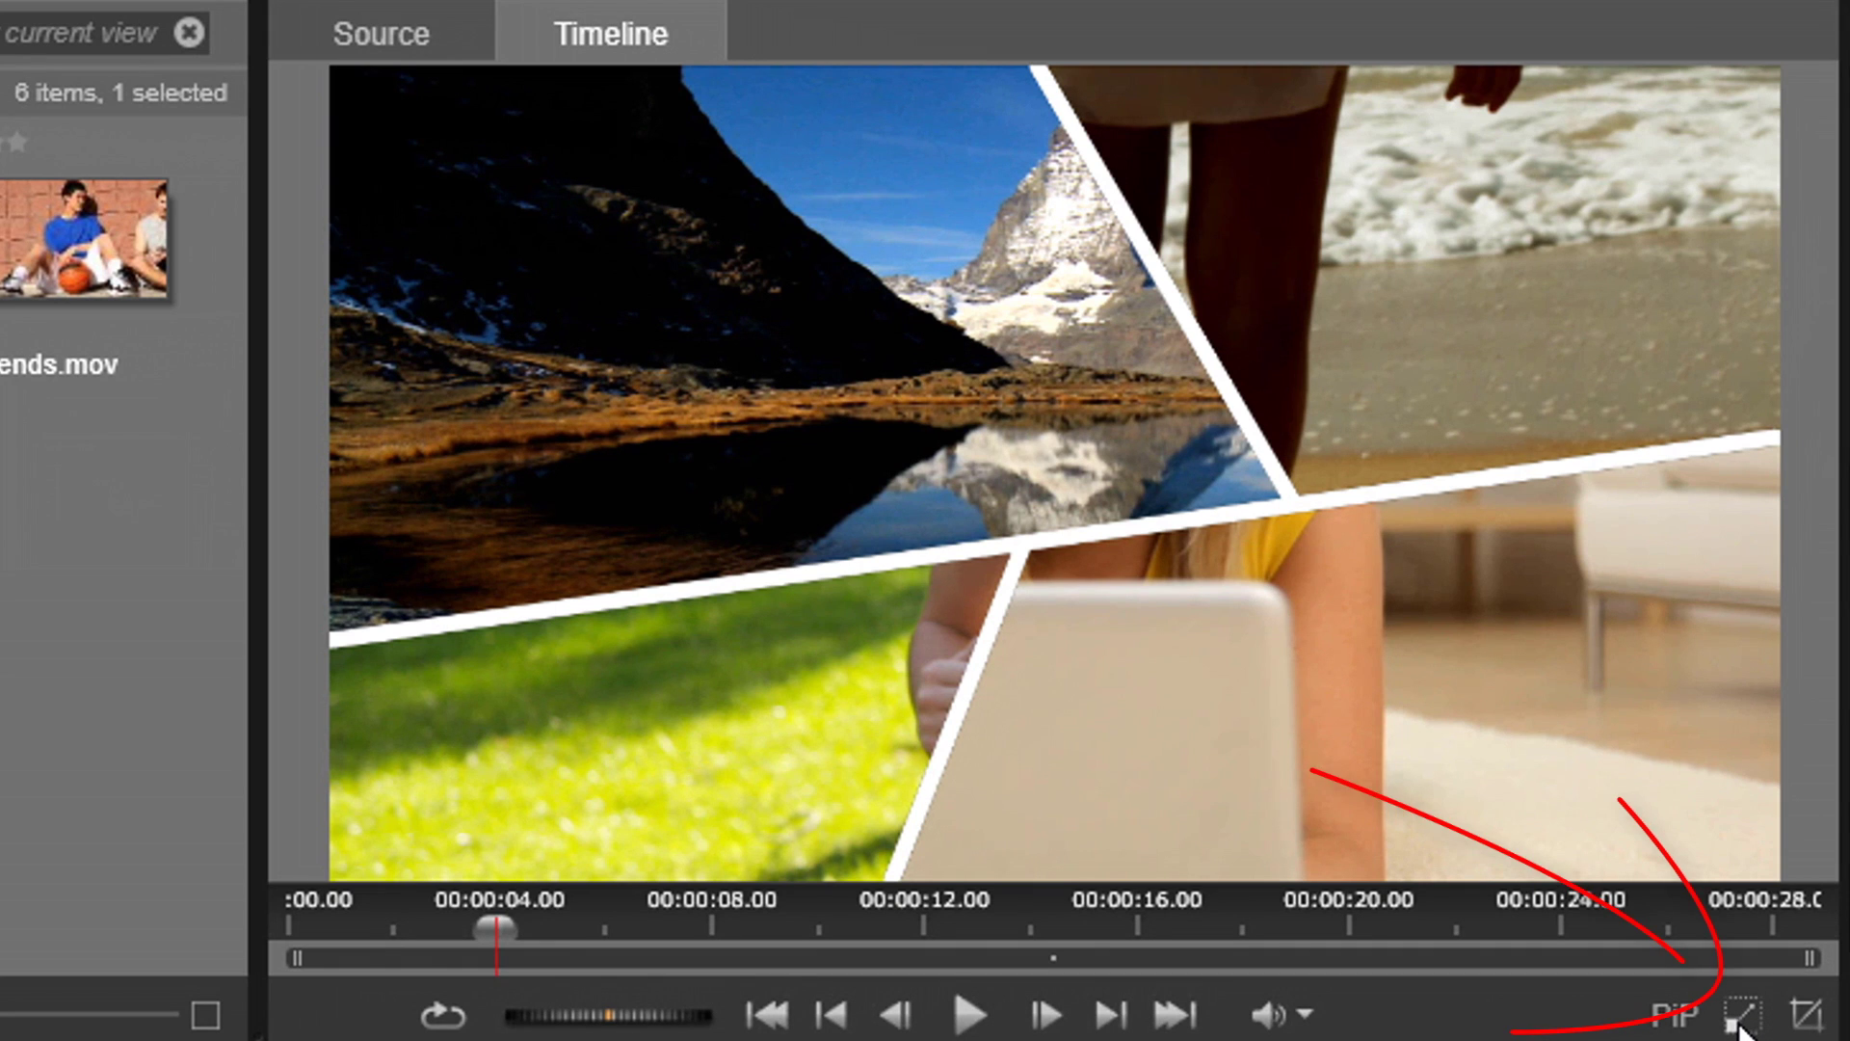
left_click(1734, 1025)
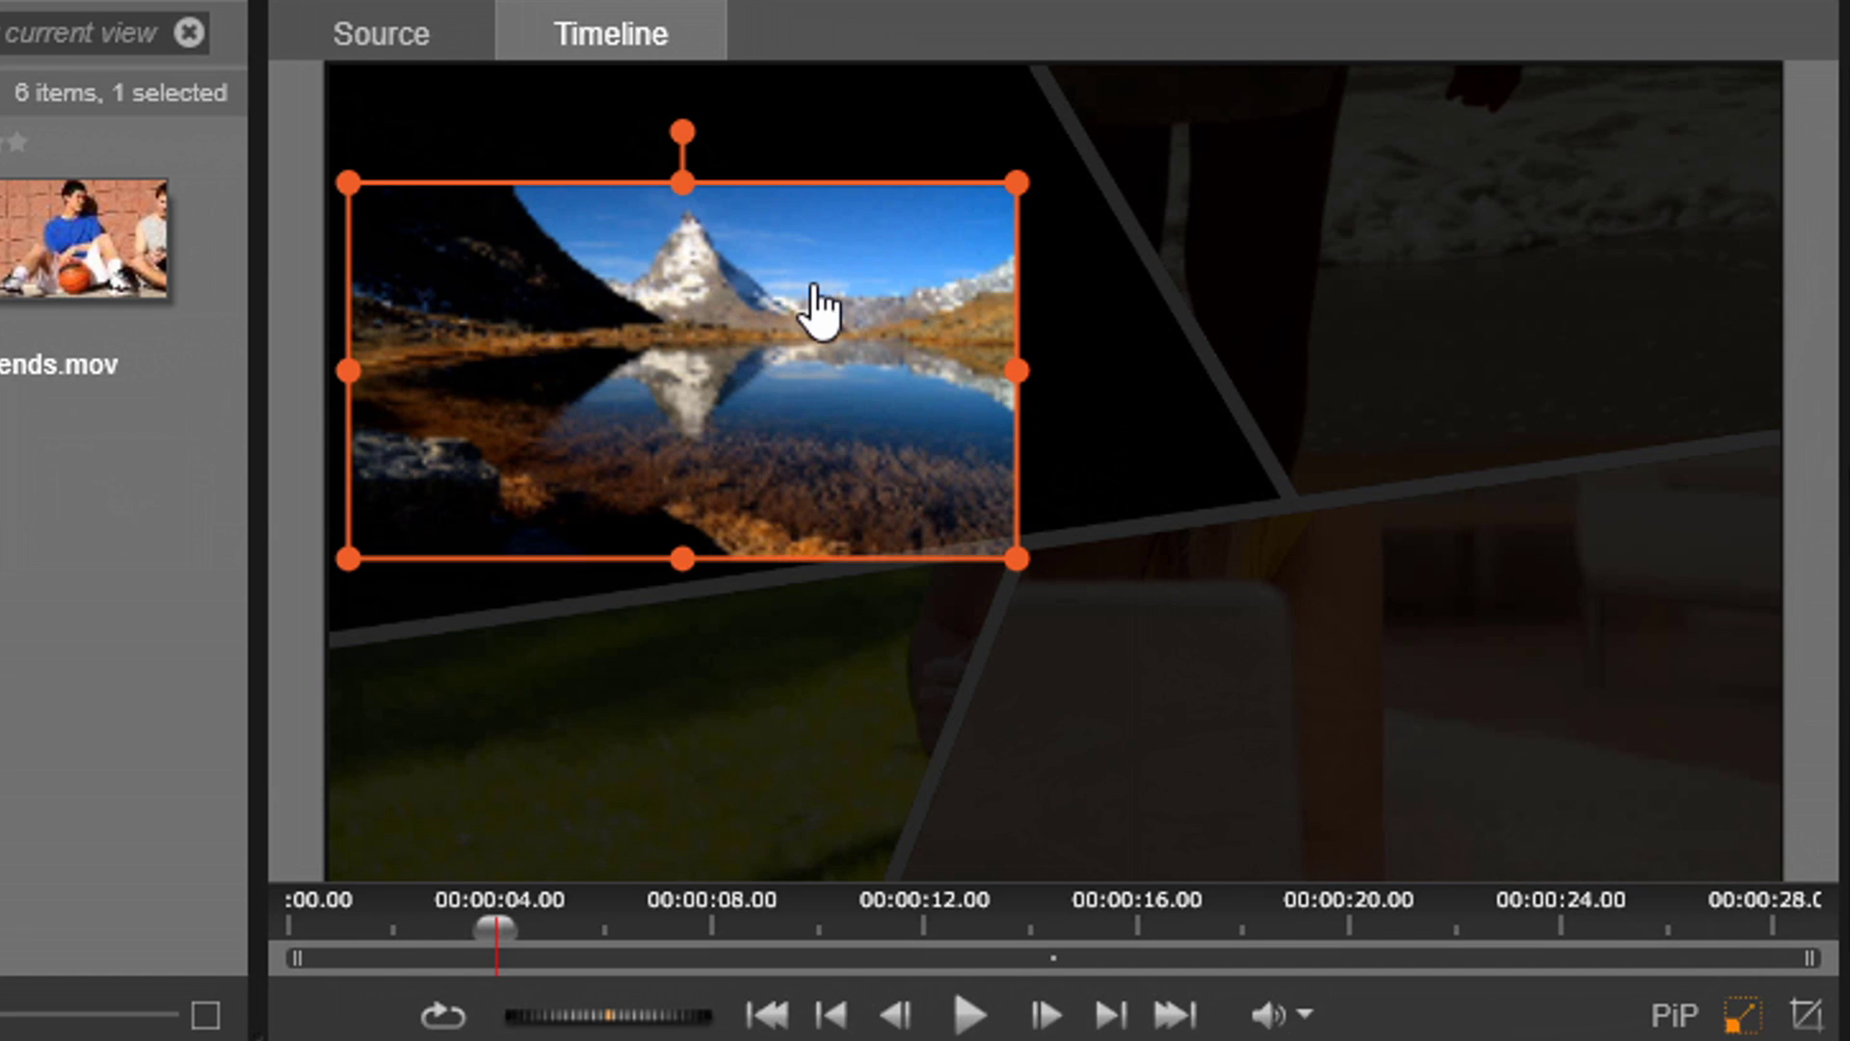
left_click_drag(798, 318, 535, 212)
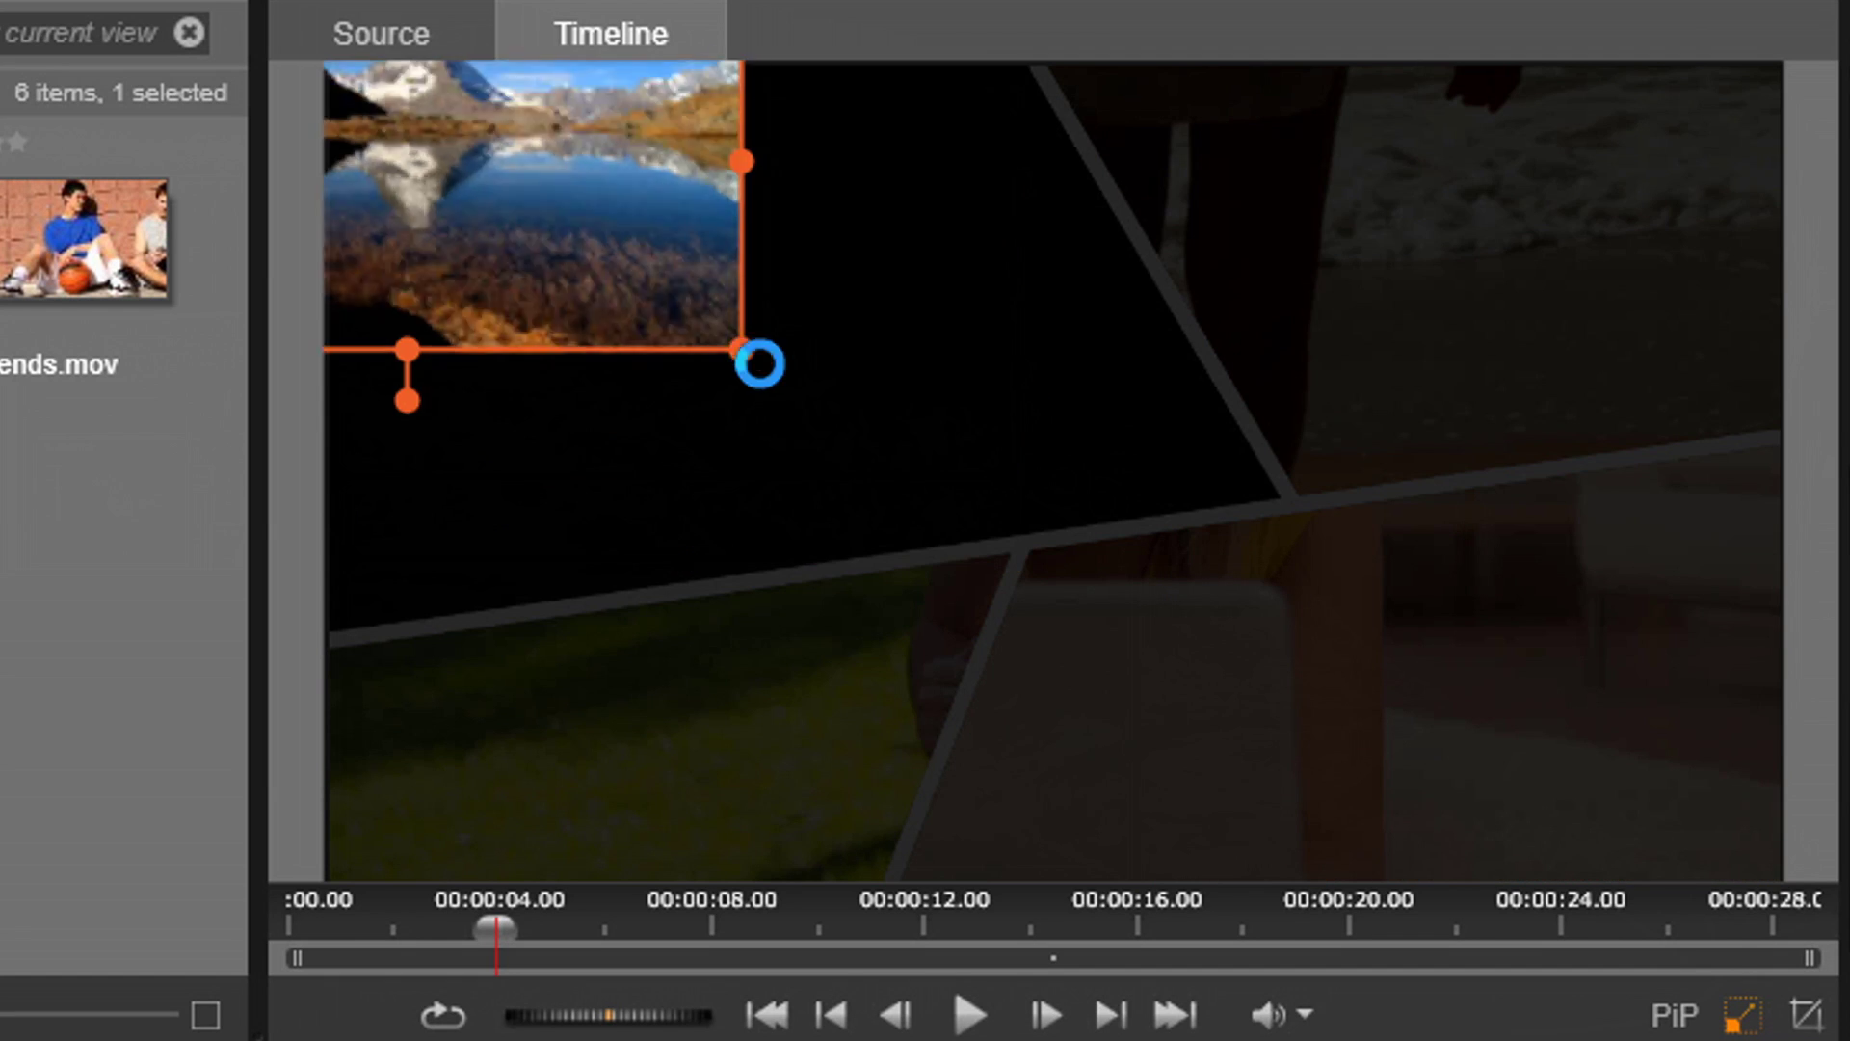
left_click_drag(760, 363, 1314, 591)
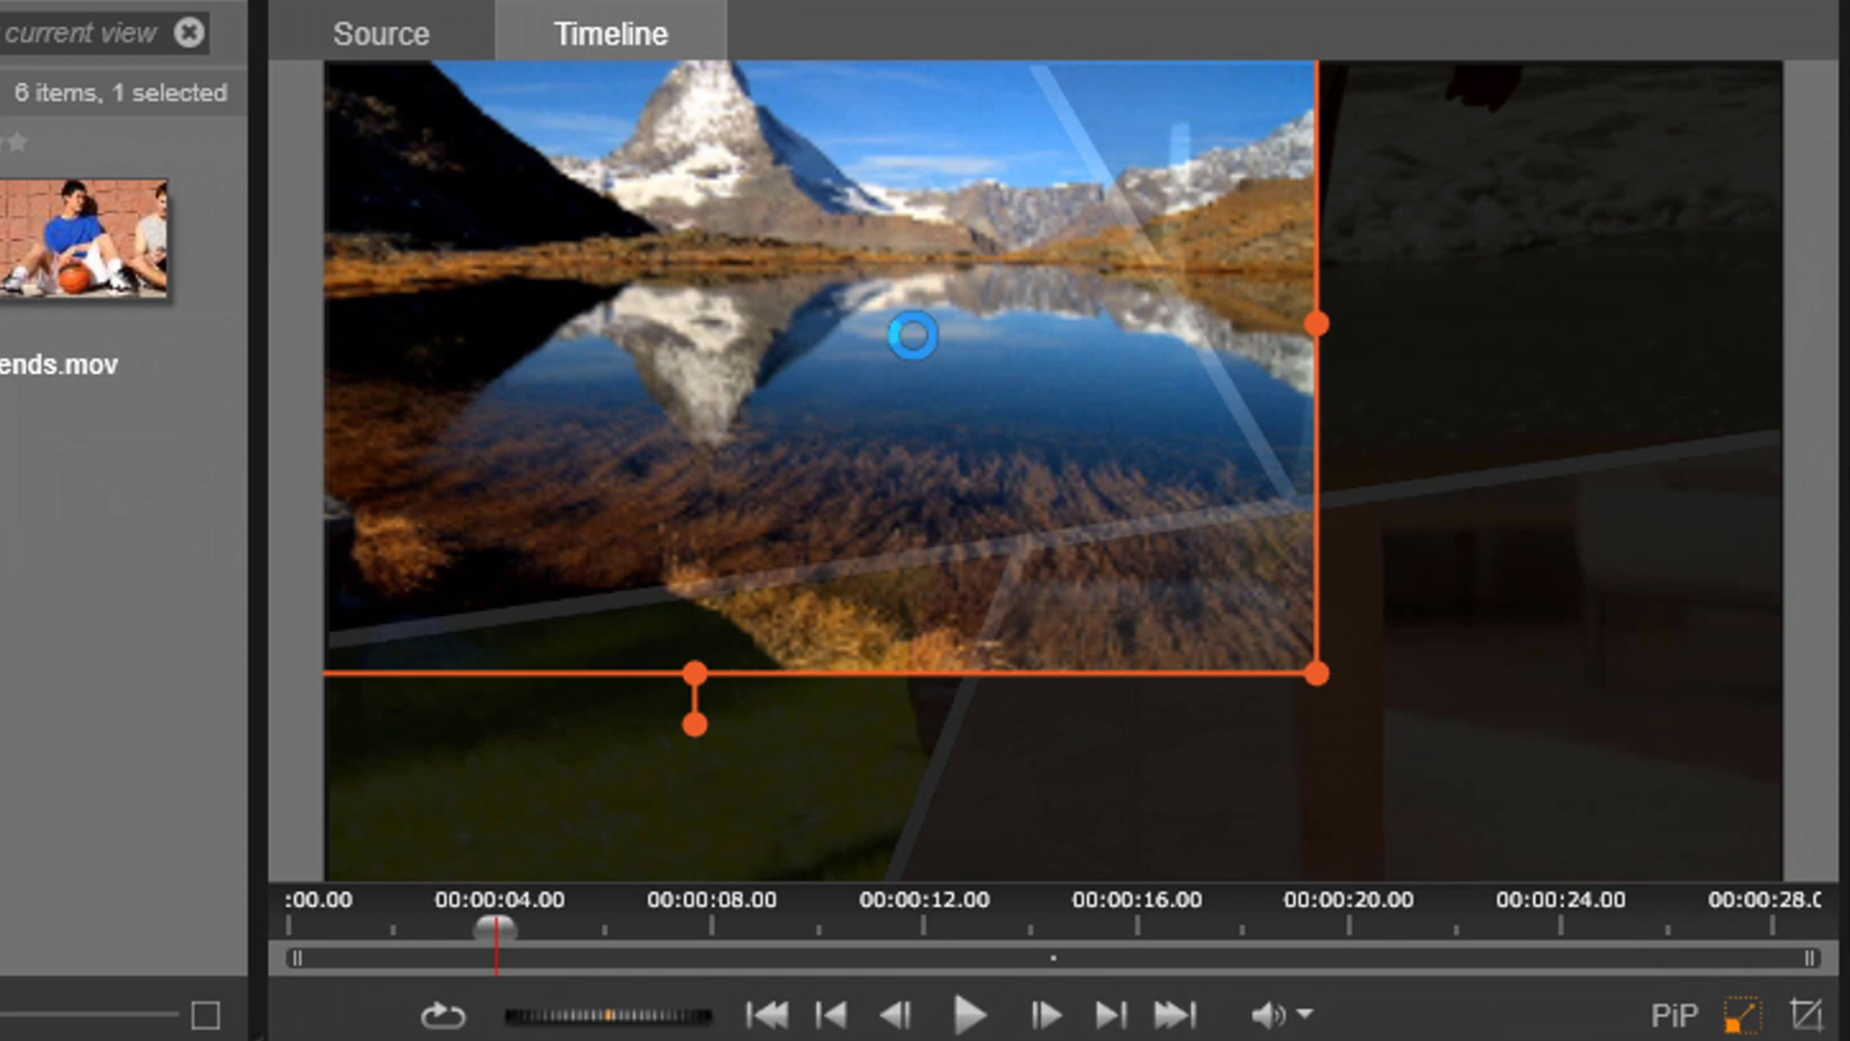
left_click_drag(908, 331, 916, 413)
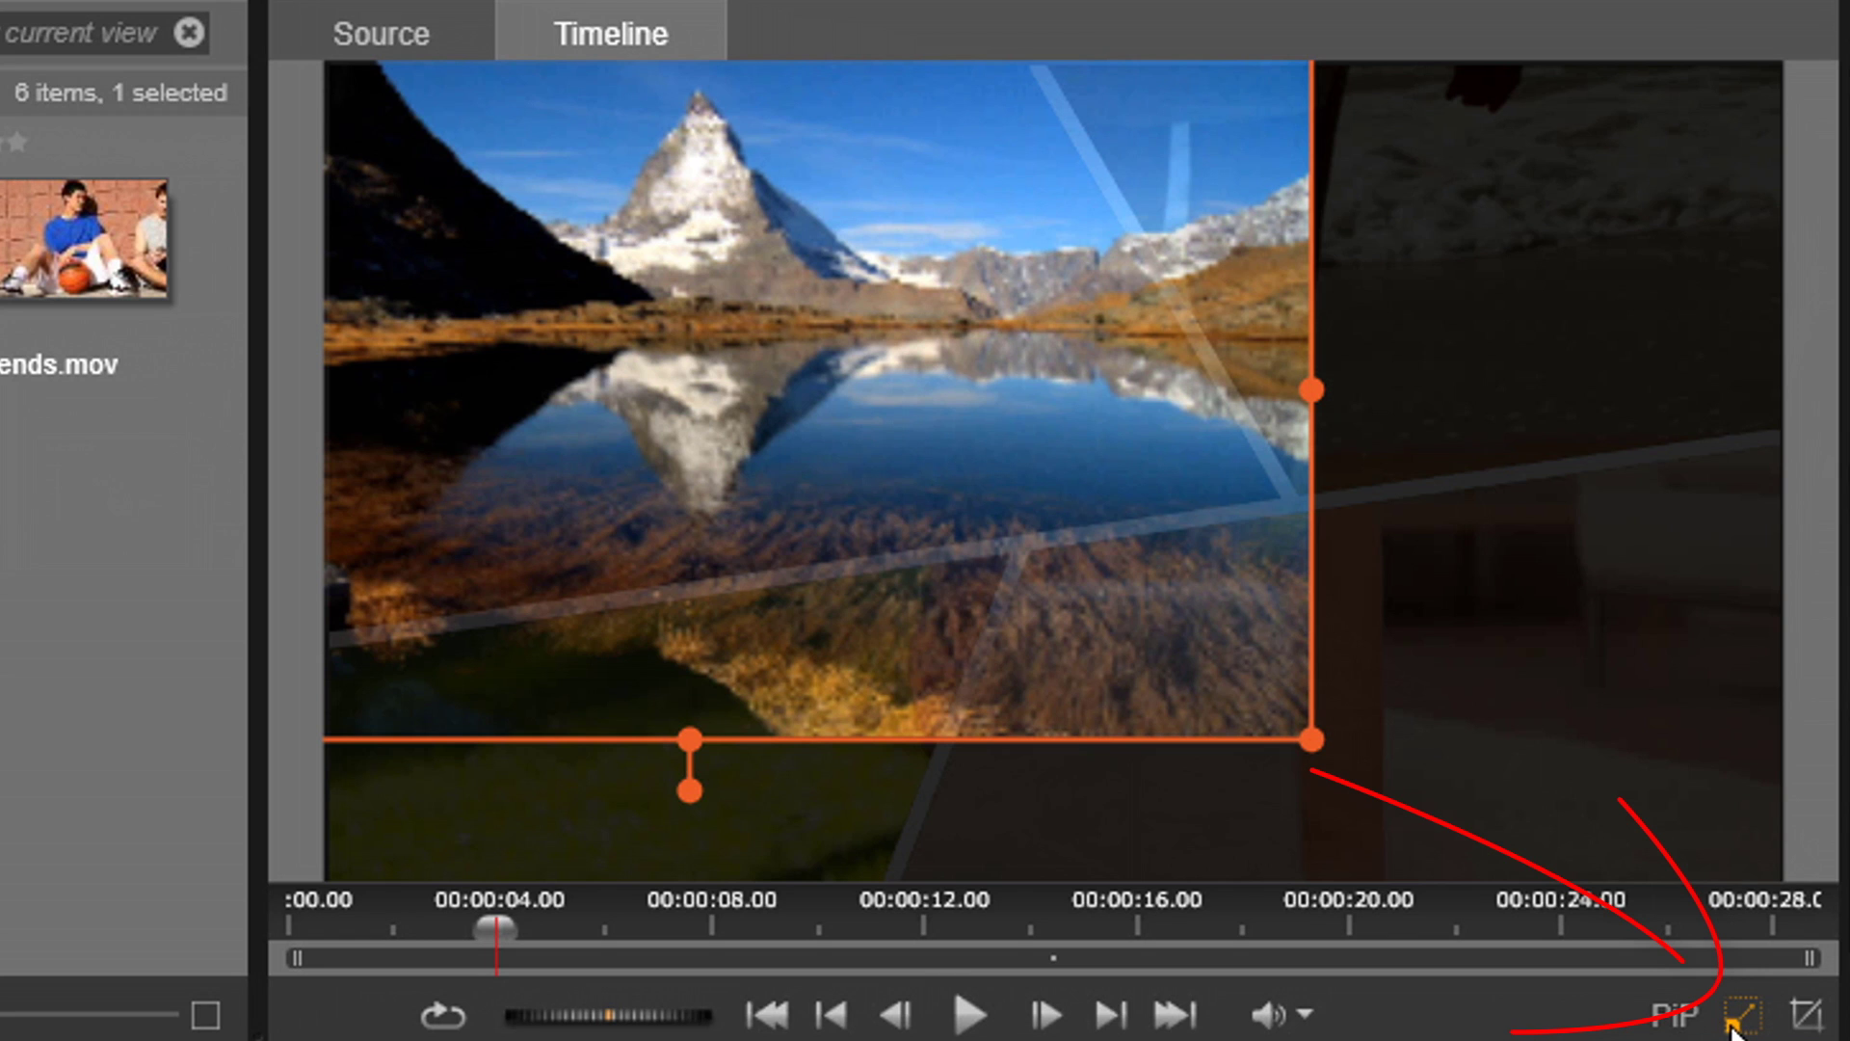
left_click(1735, 1023)
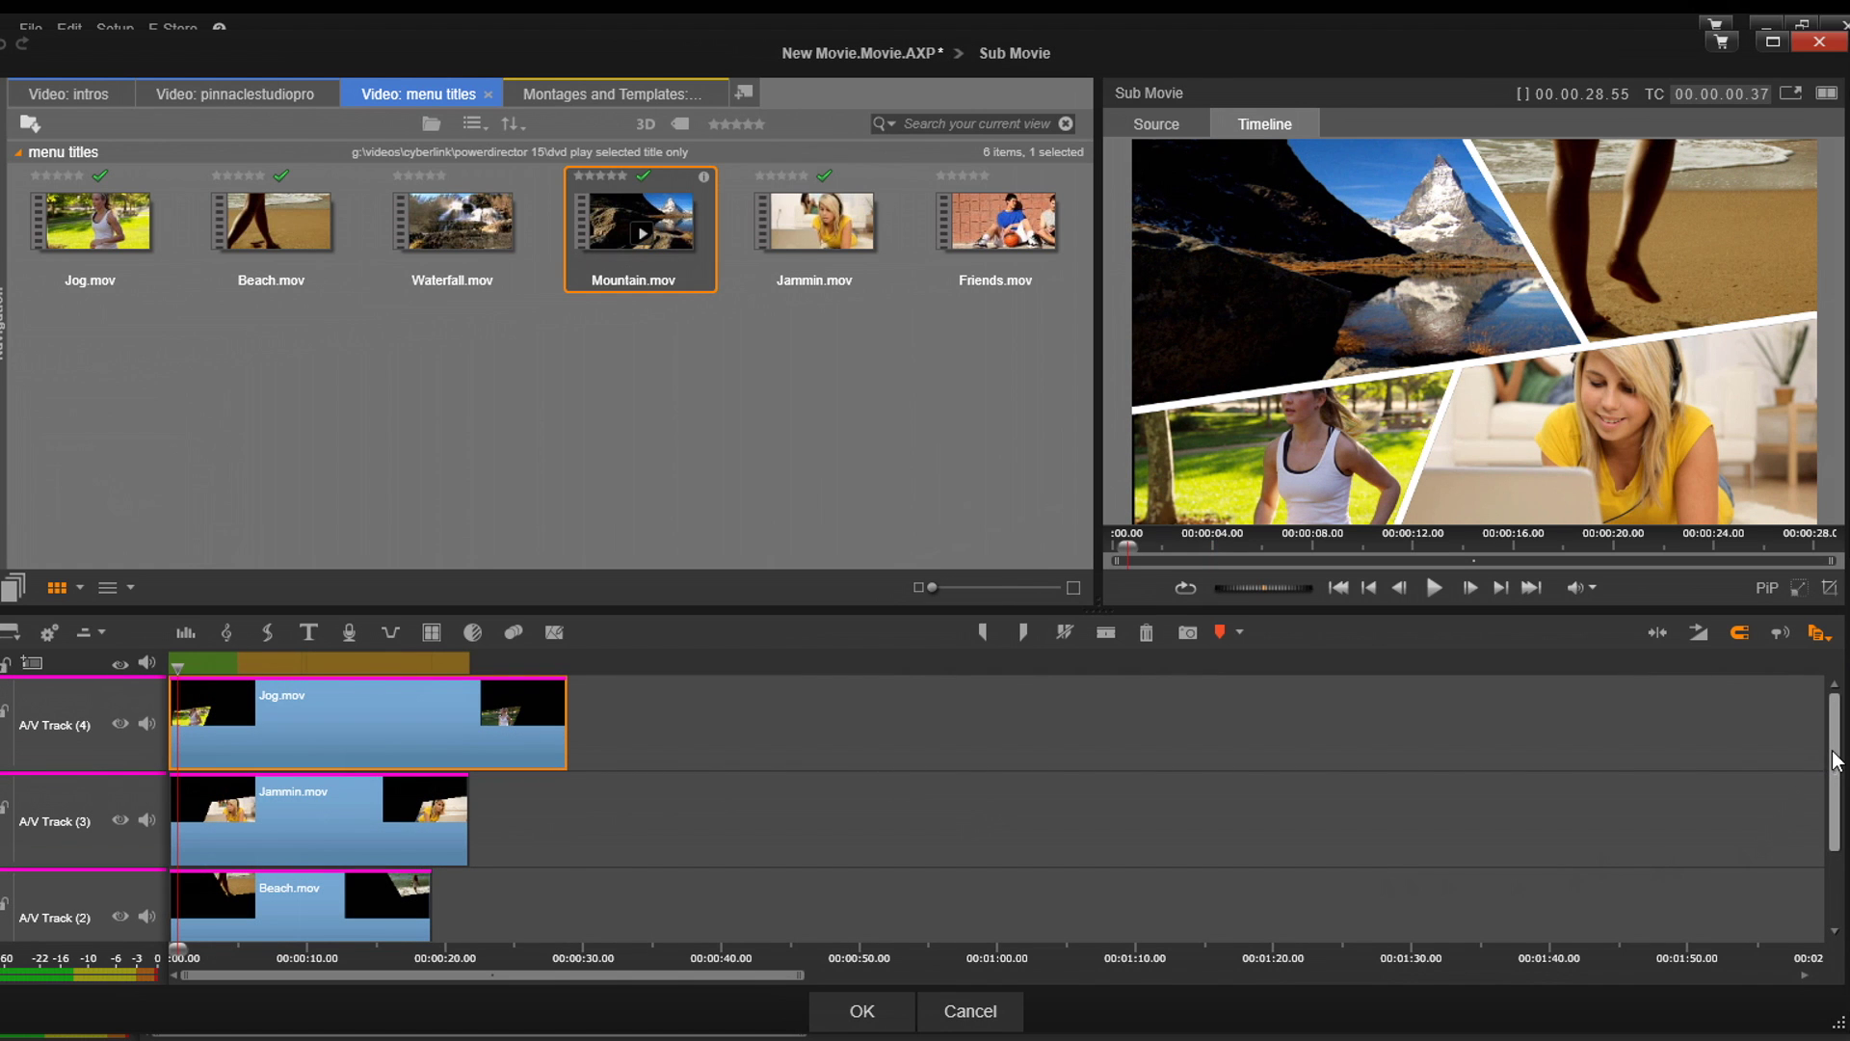
scroll(1834, 768, "down", 1)
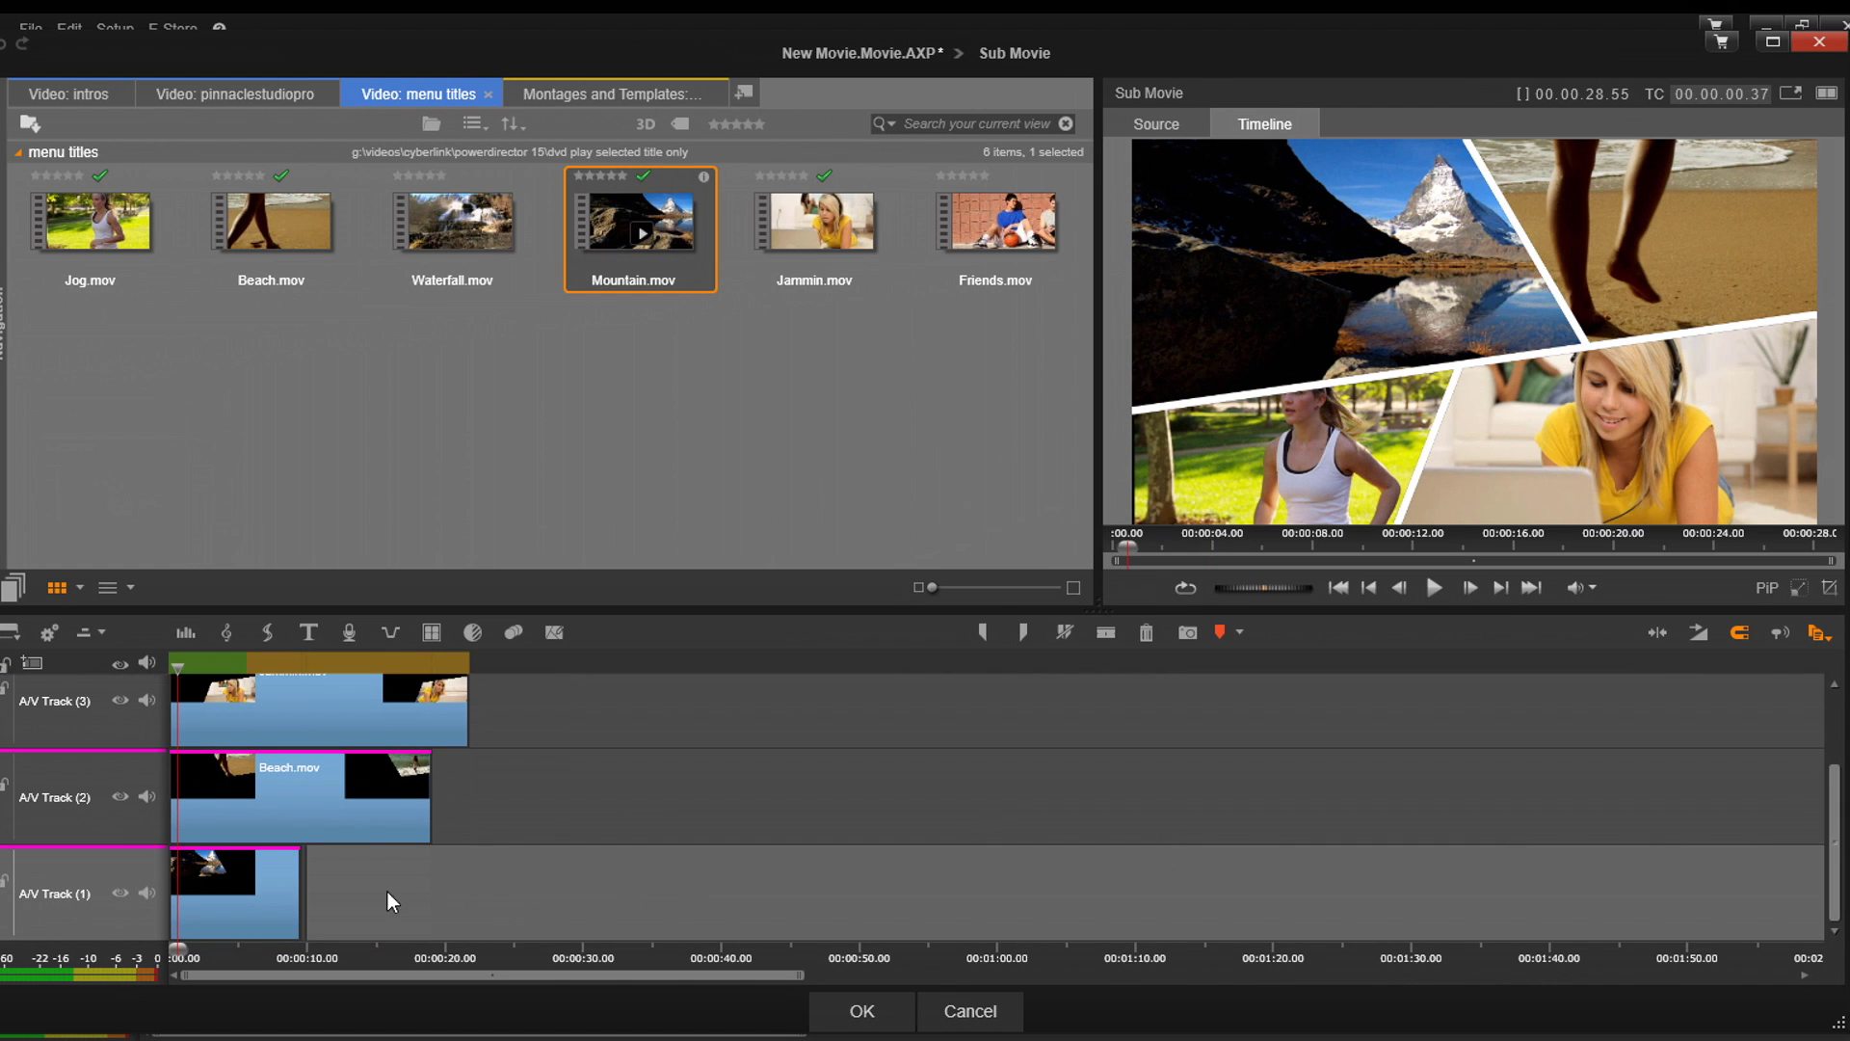
Trim the ends of the Mountain and Beach clips to a matching length near 9.37 seconds.
left_click(286, 894)
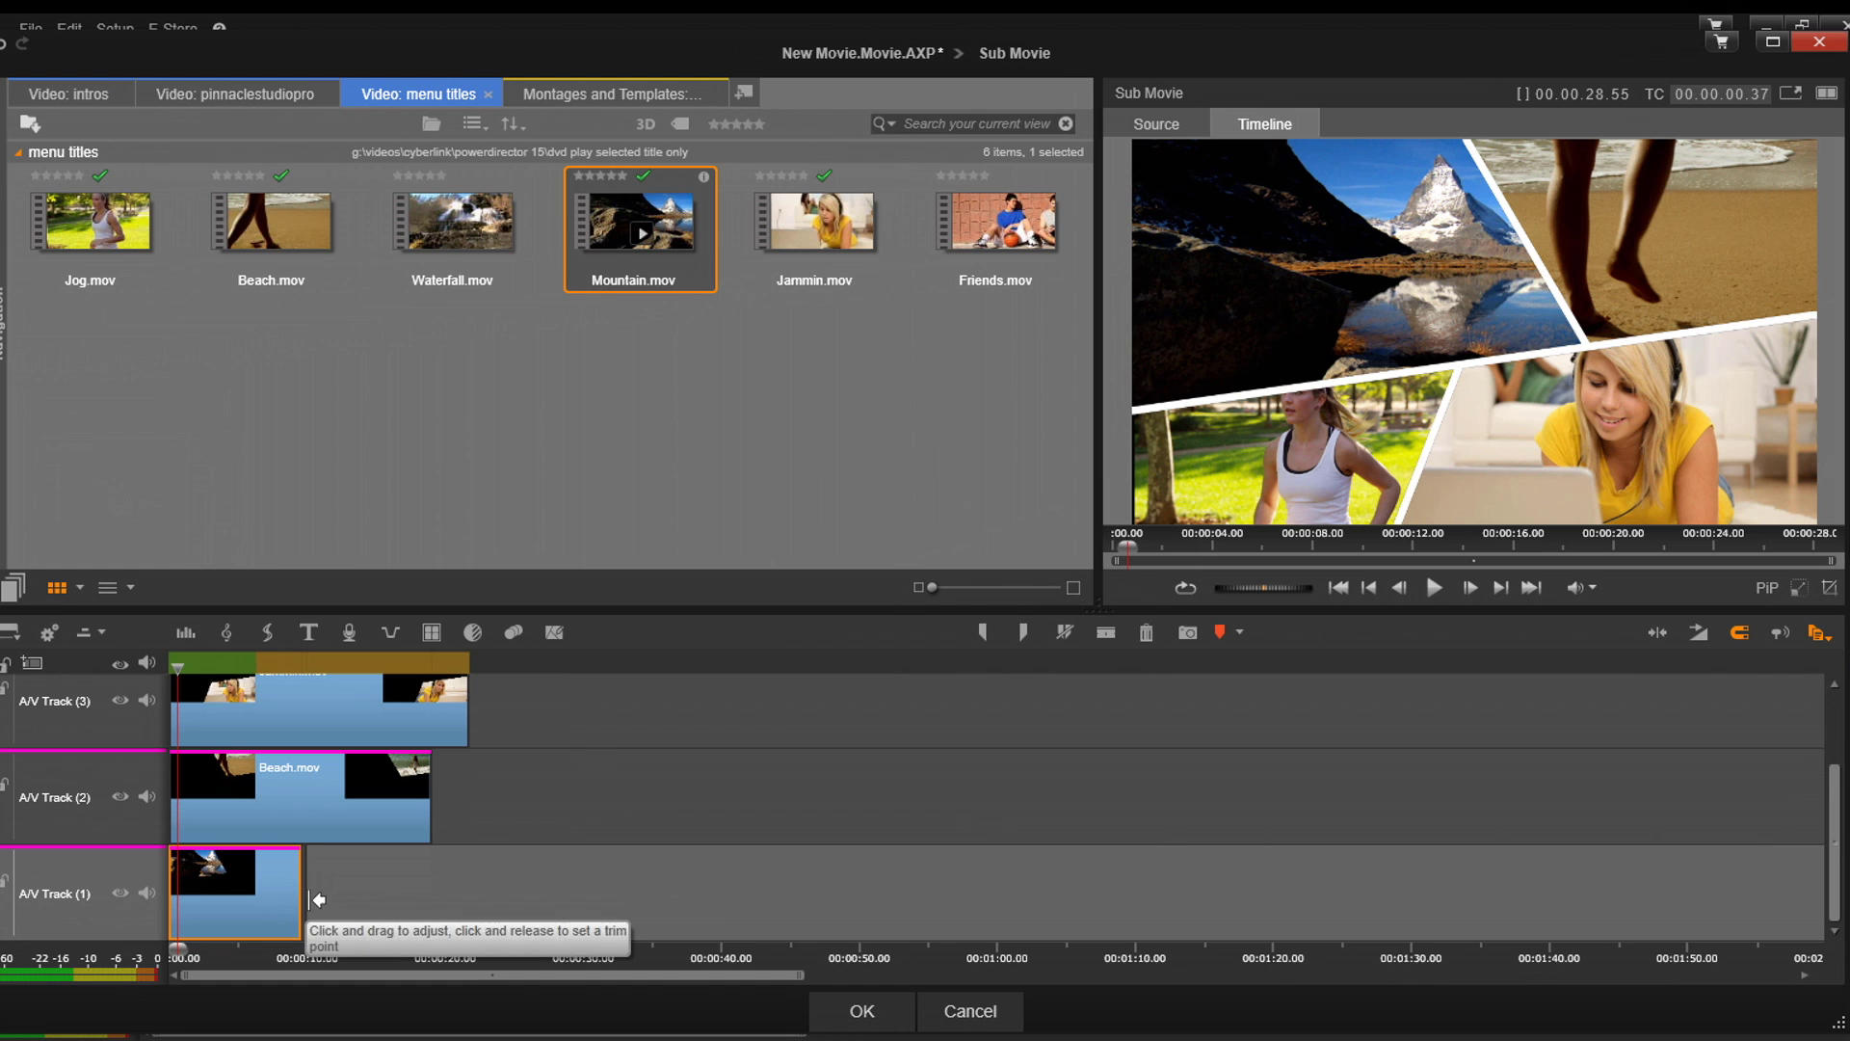
left_click(304, 908)
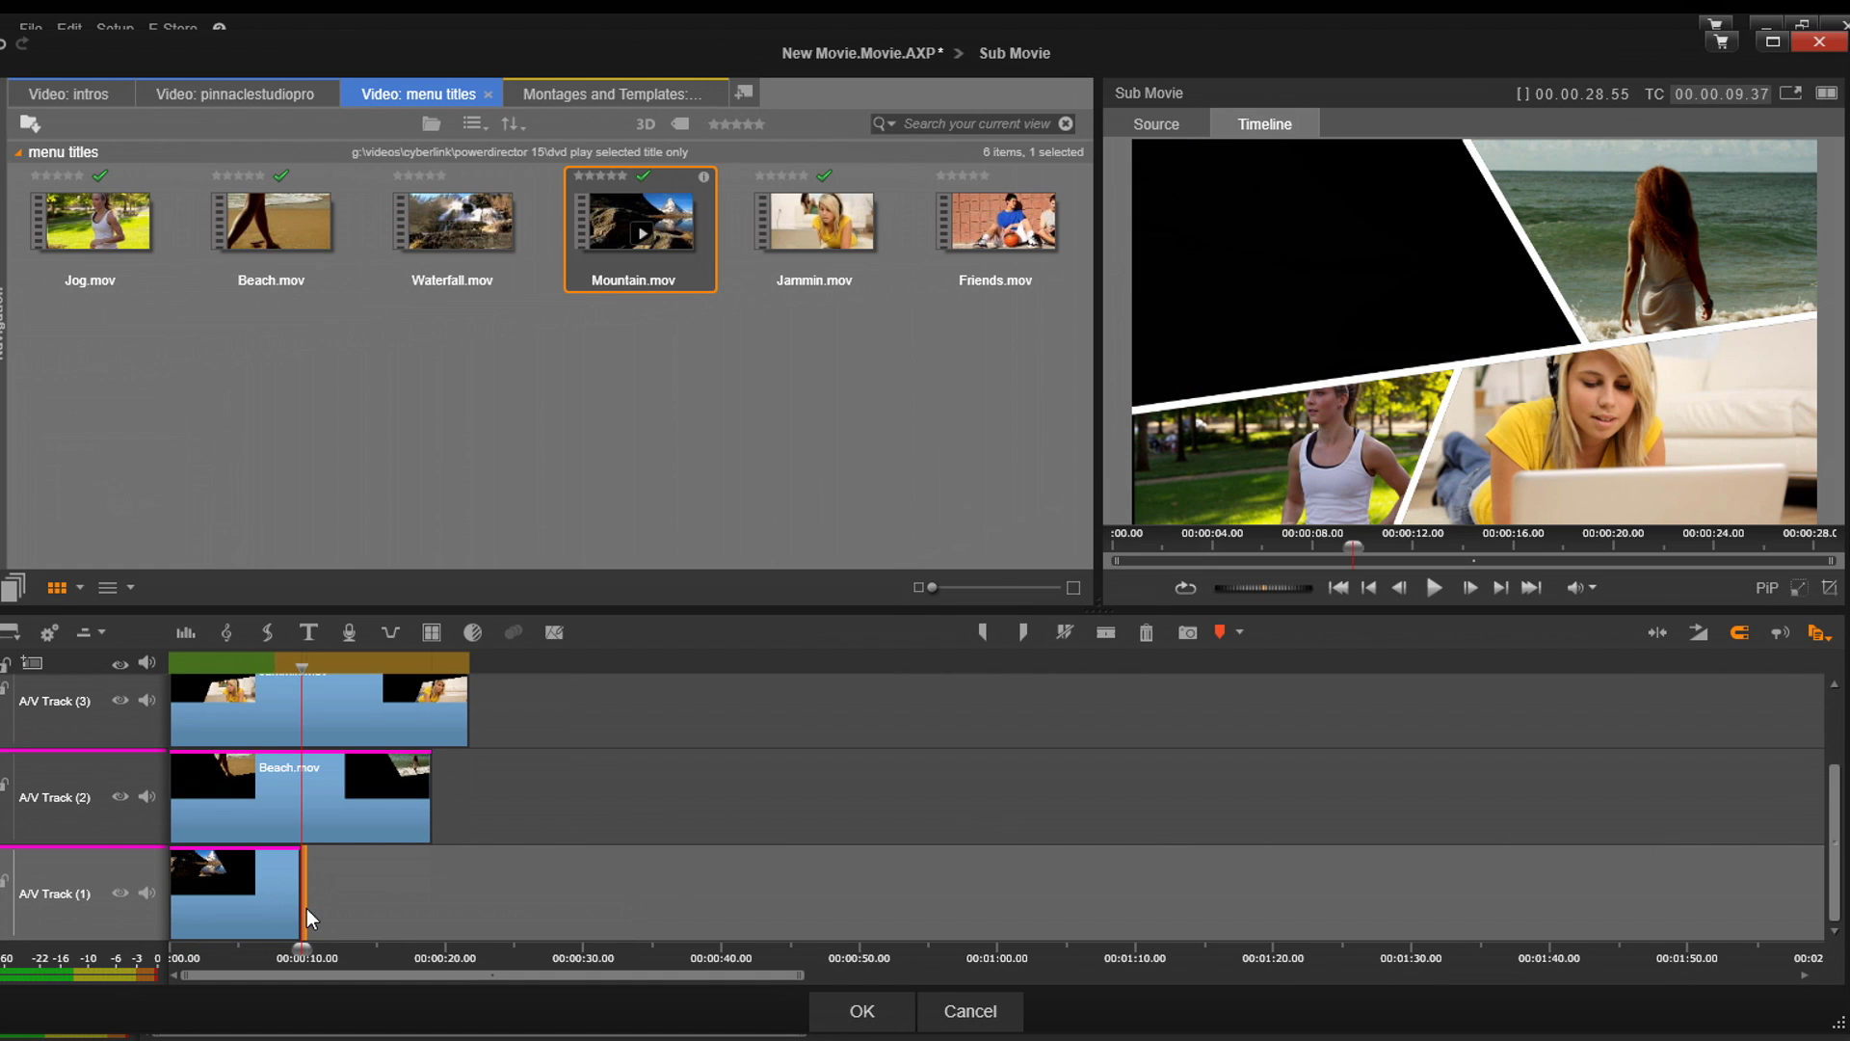
left_click_drag(307, 908, 294, 910)
left_click(413, 820)
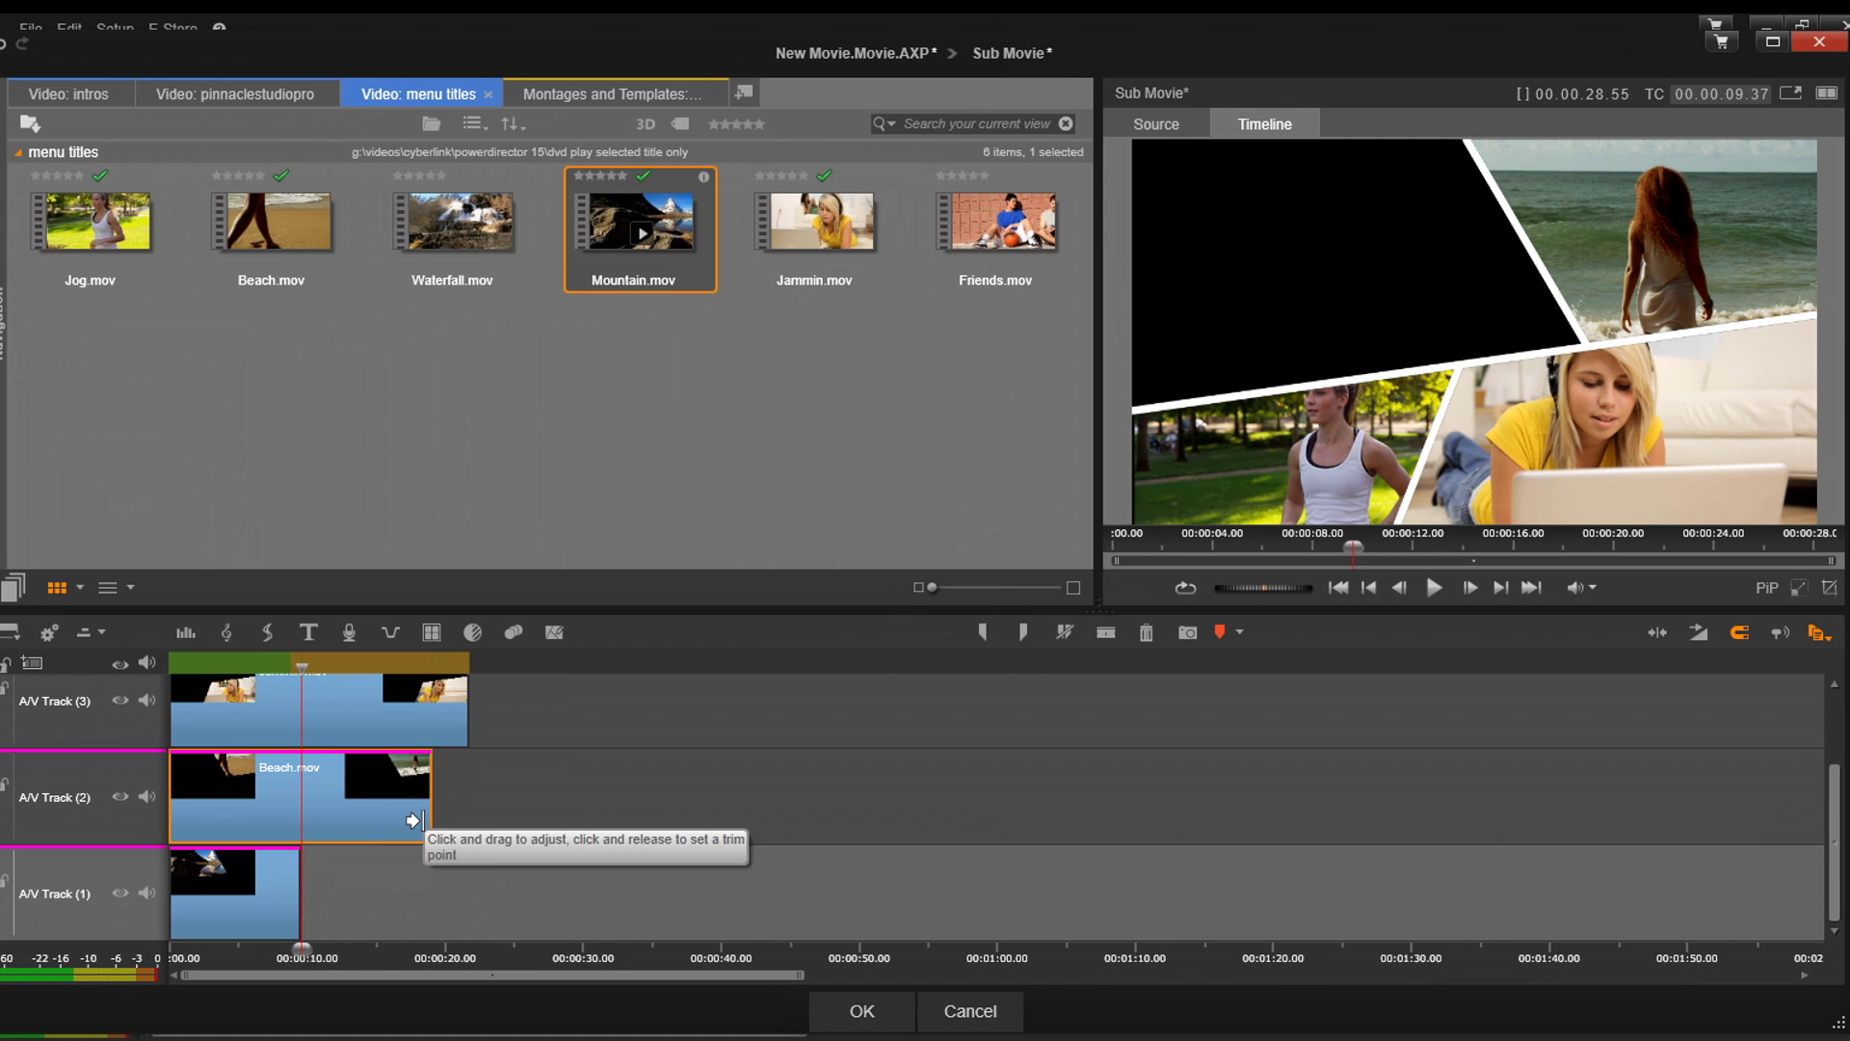
left_click_drag(412, 820, 298, 817)
Trim Jammin.mov and Jog.mov to end with the others, then move the playhead to about 3 seconds.
left_click(413, 726)
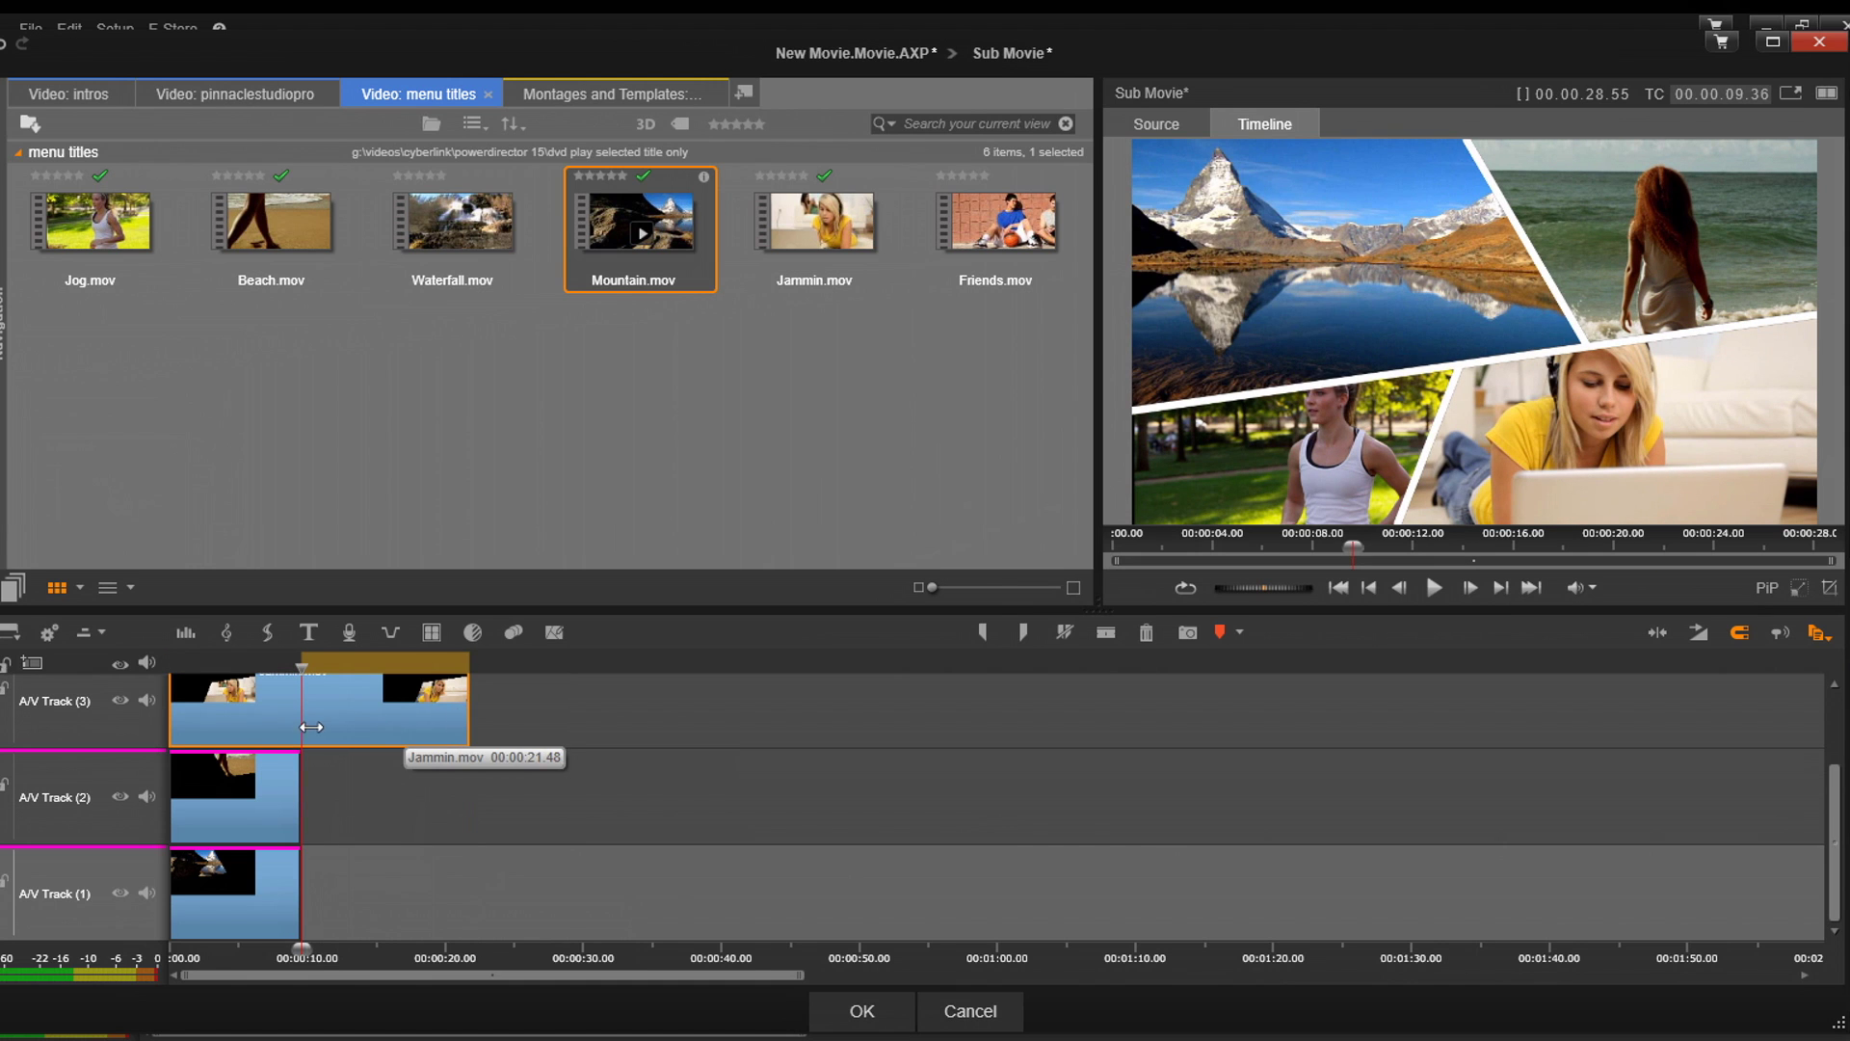
left_click_drag(311, 727, 300, 727)
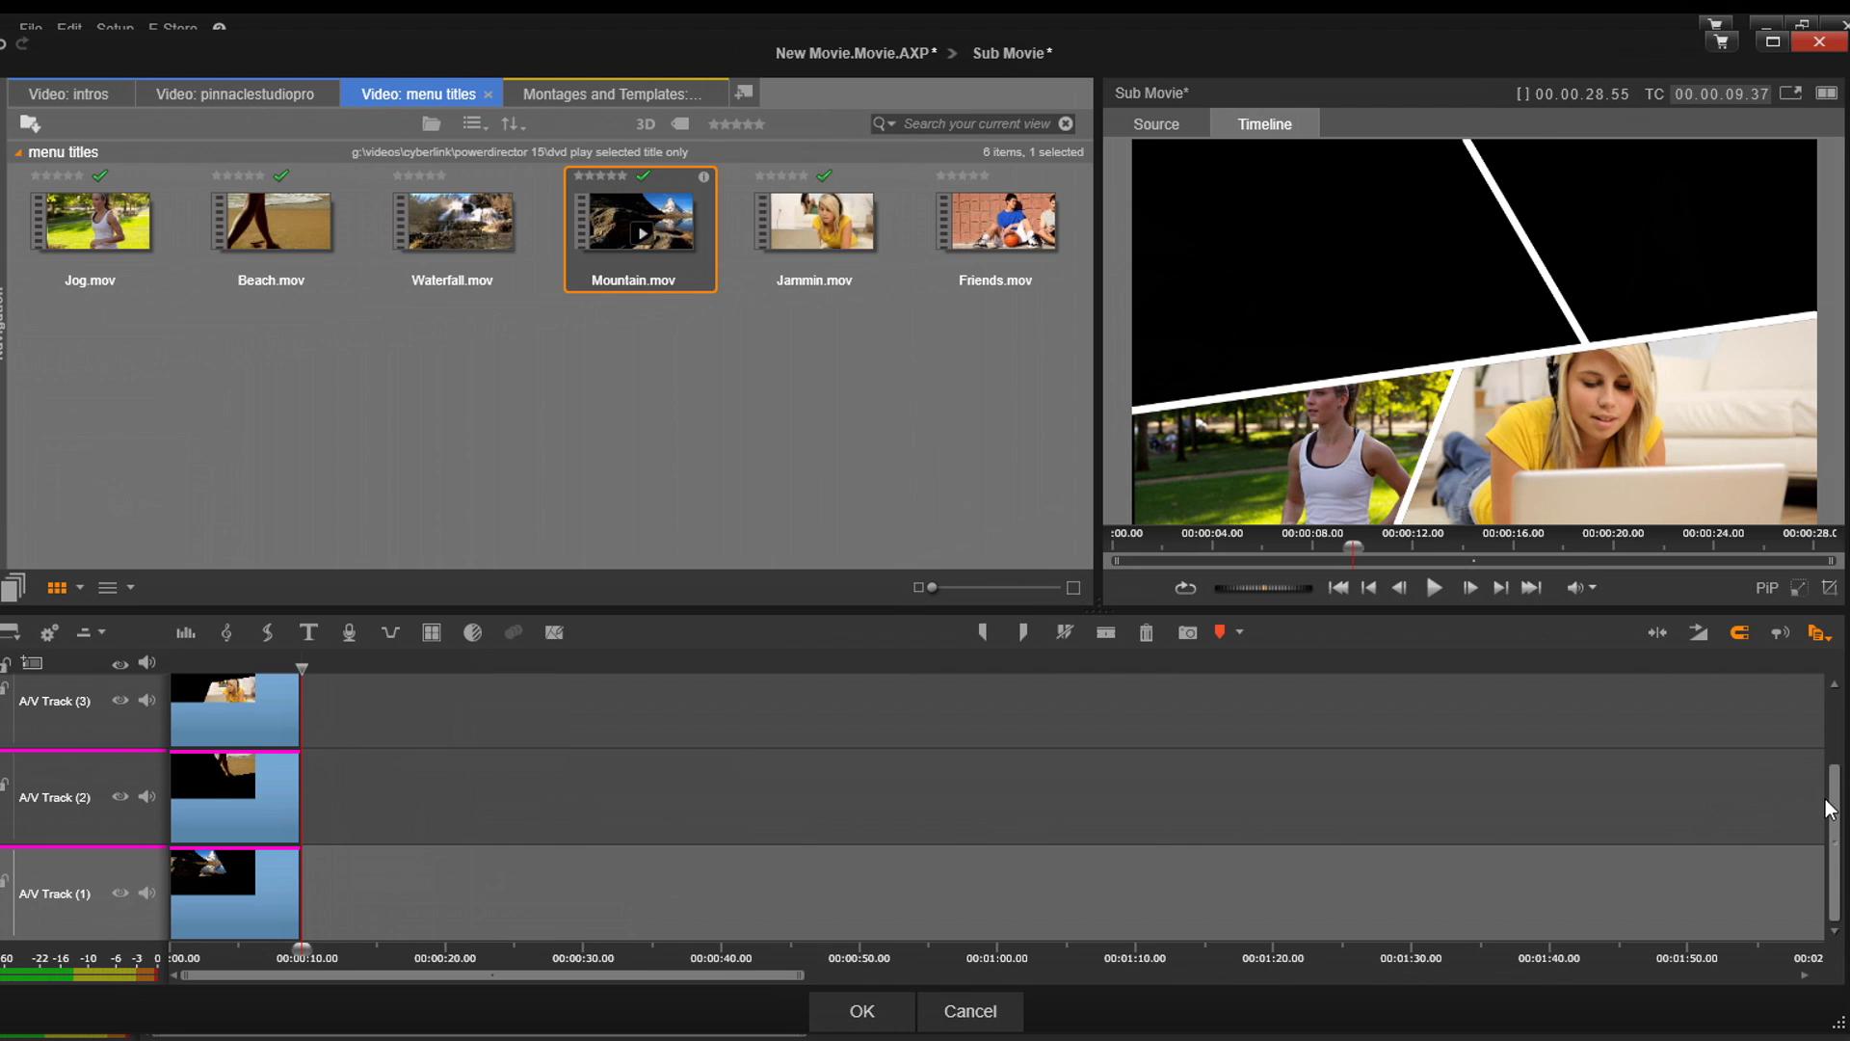
left_click_drag(1831, 810, 1834, 714)
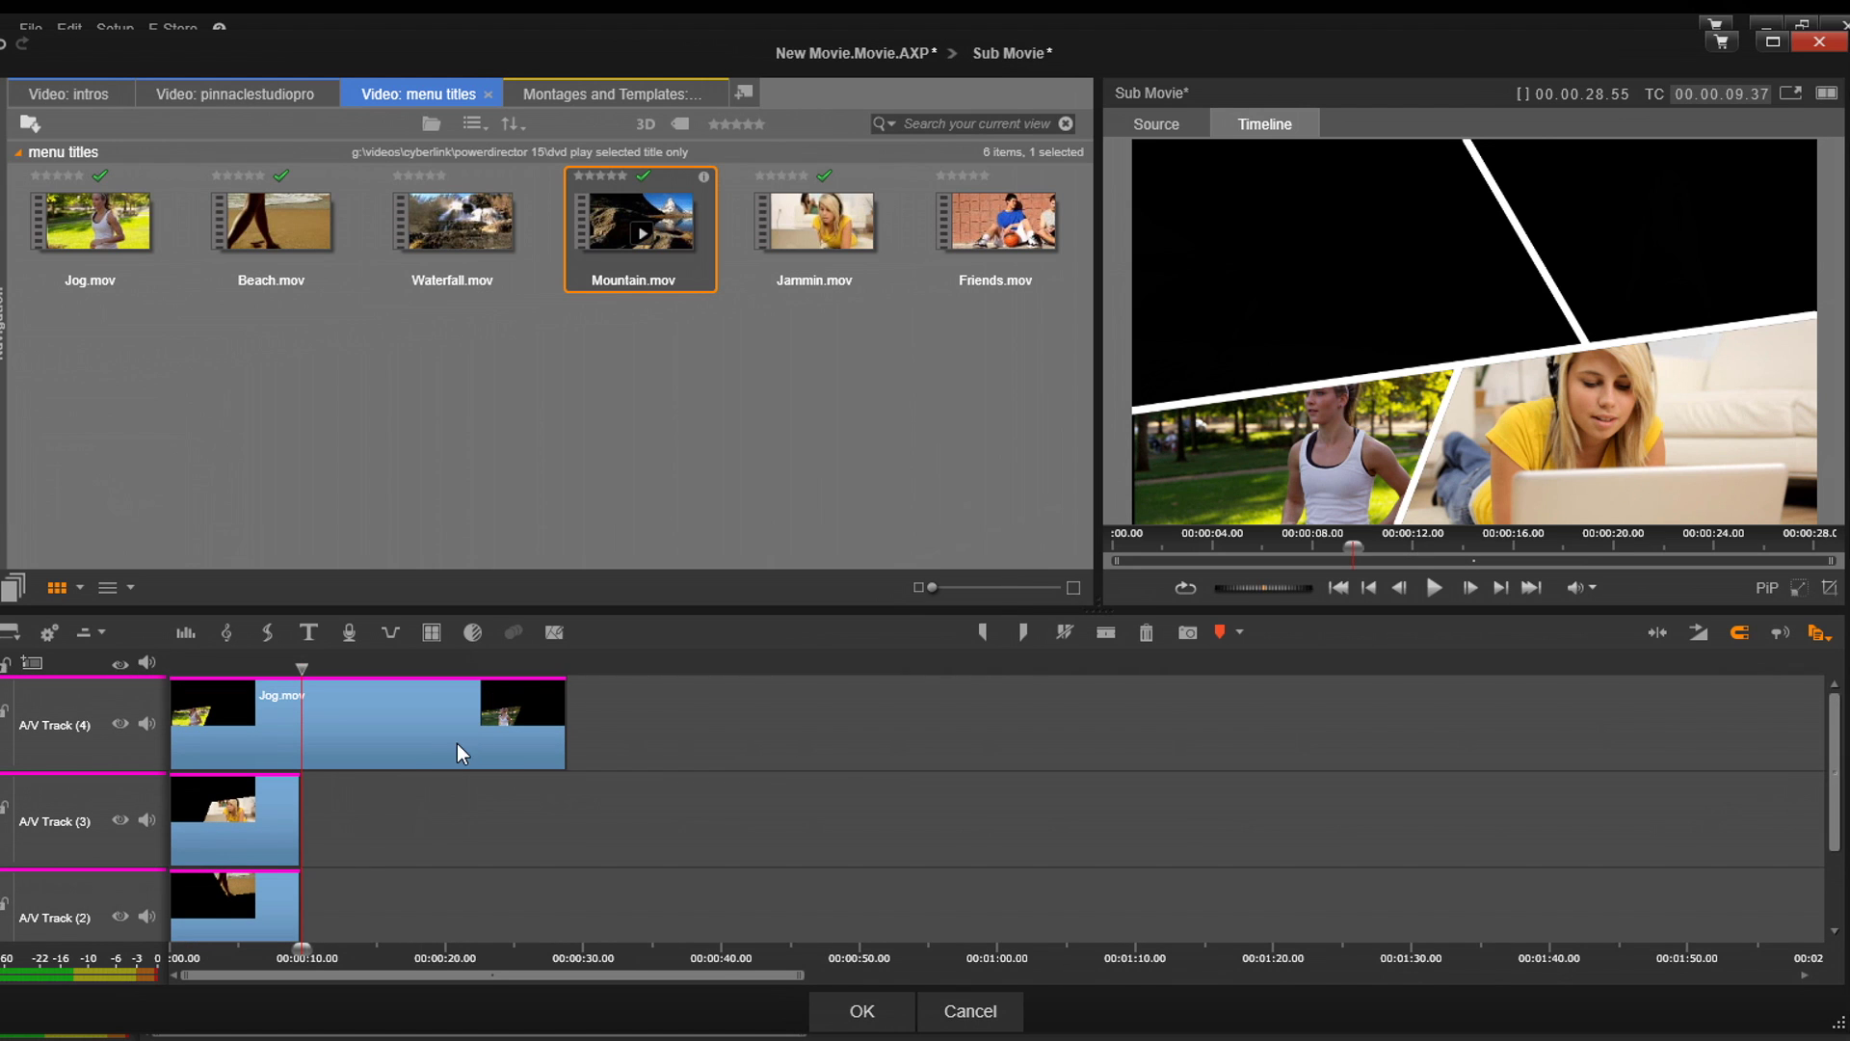
left_click(554, 729)
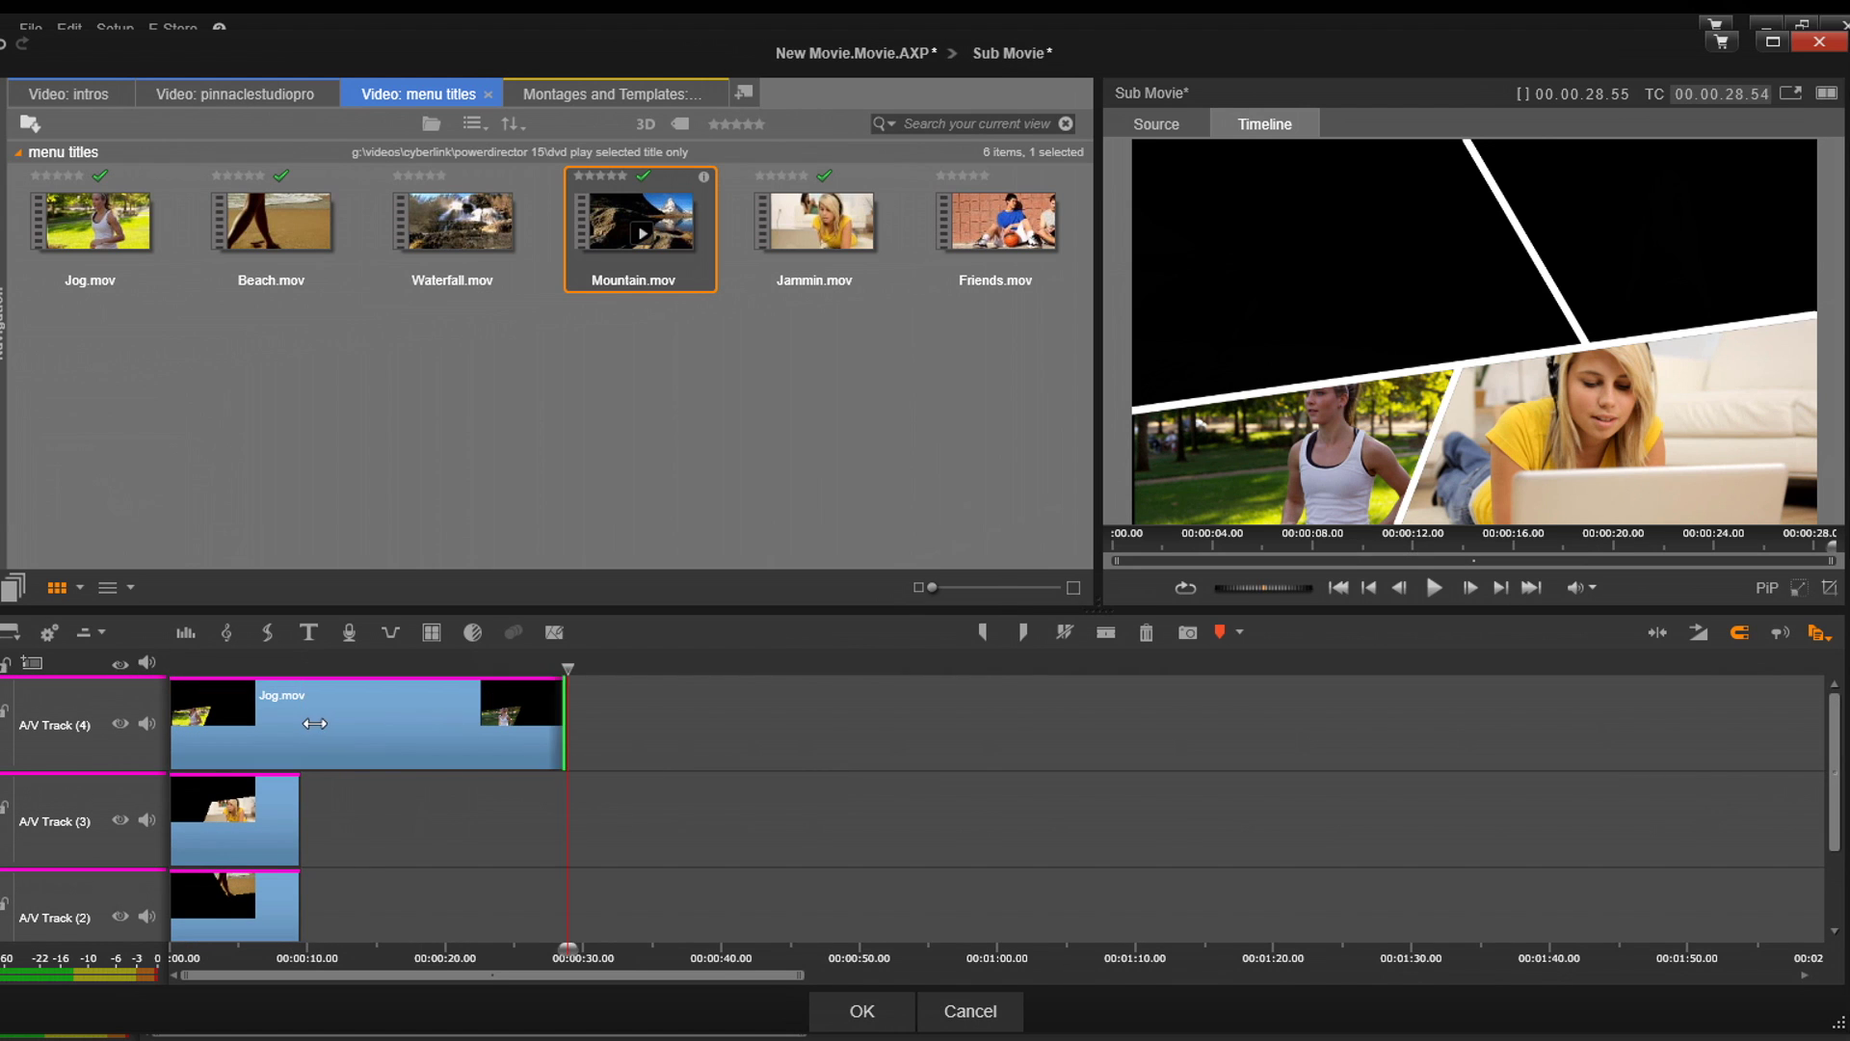
left_click_drag(315, 723, 300, 725)
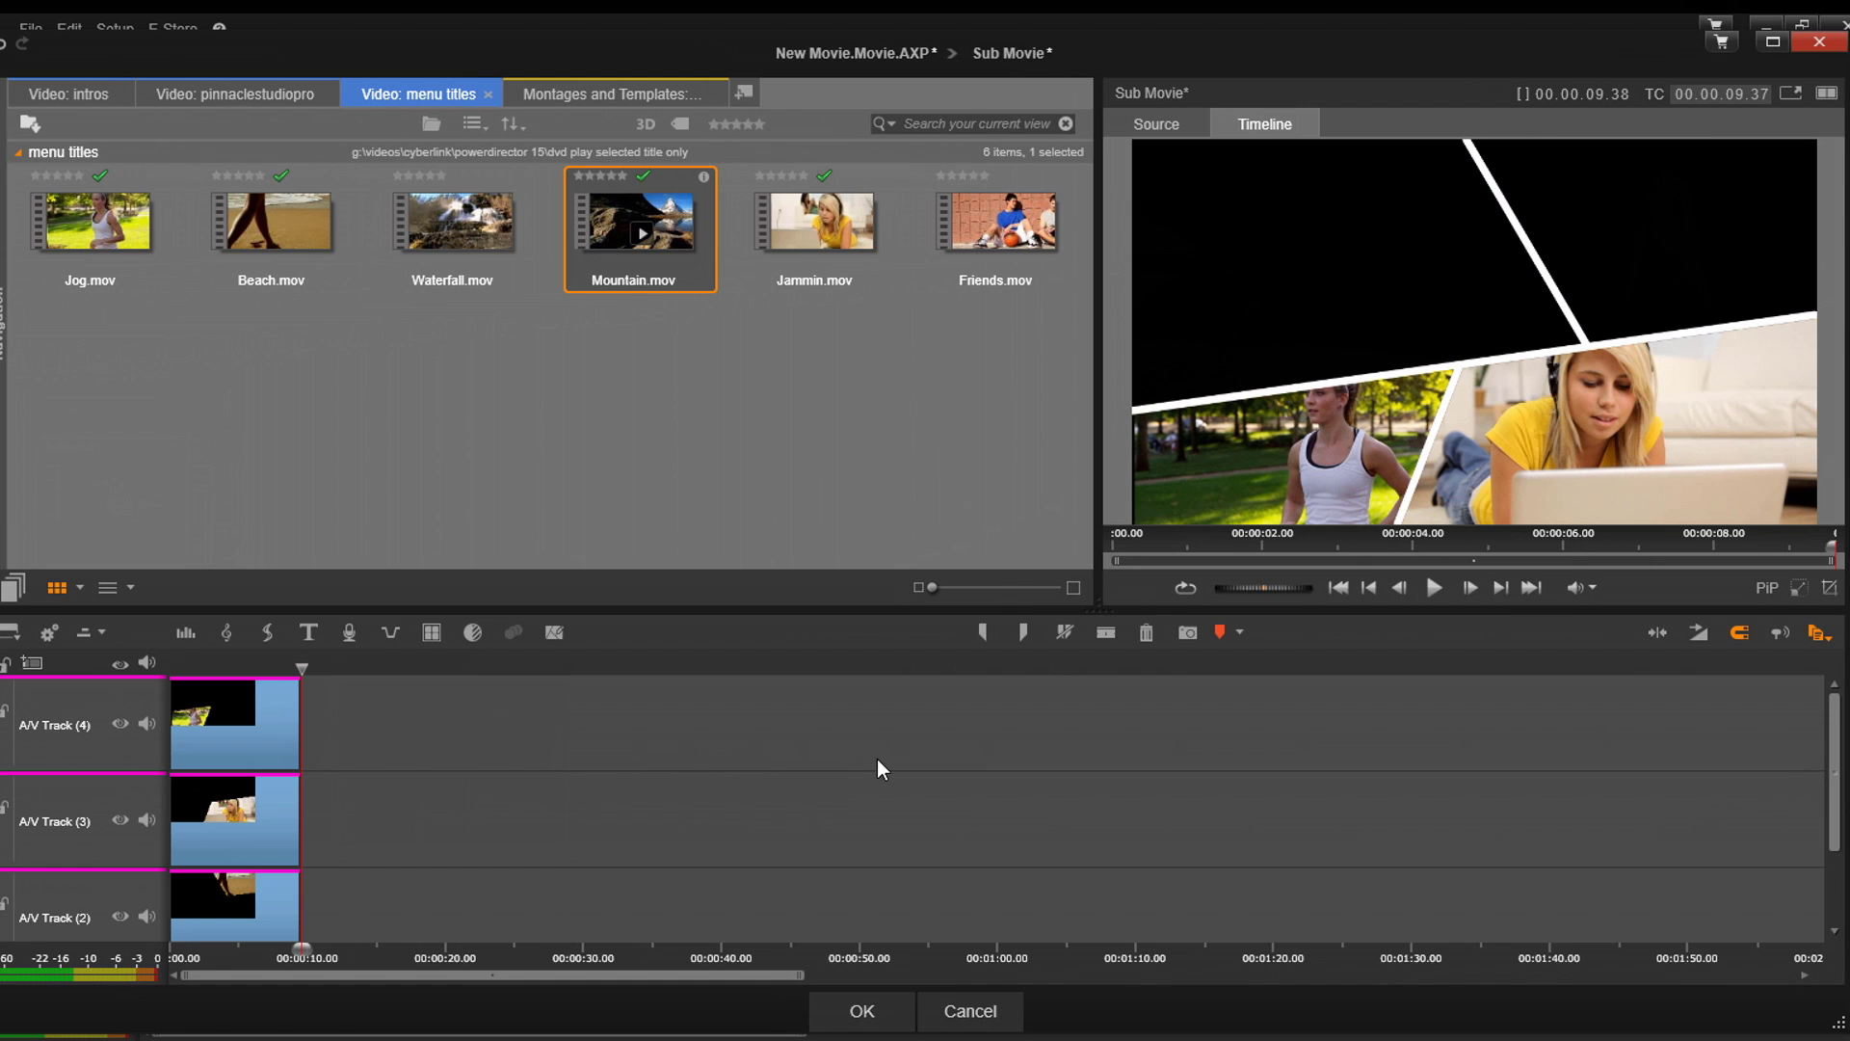
left_click_drag(294, 677, 172, 673)
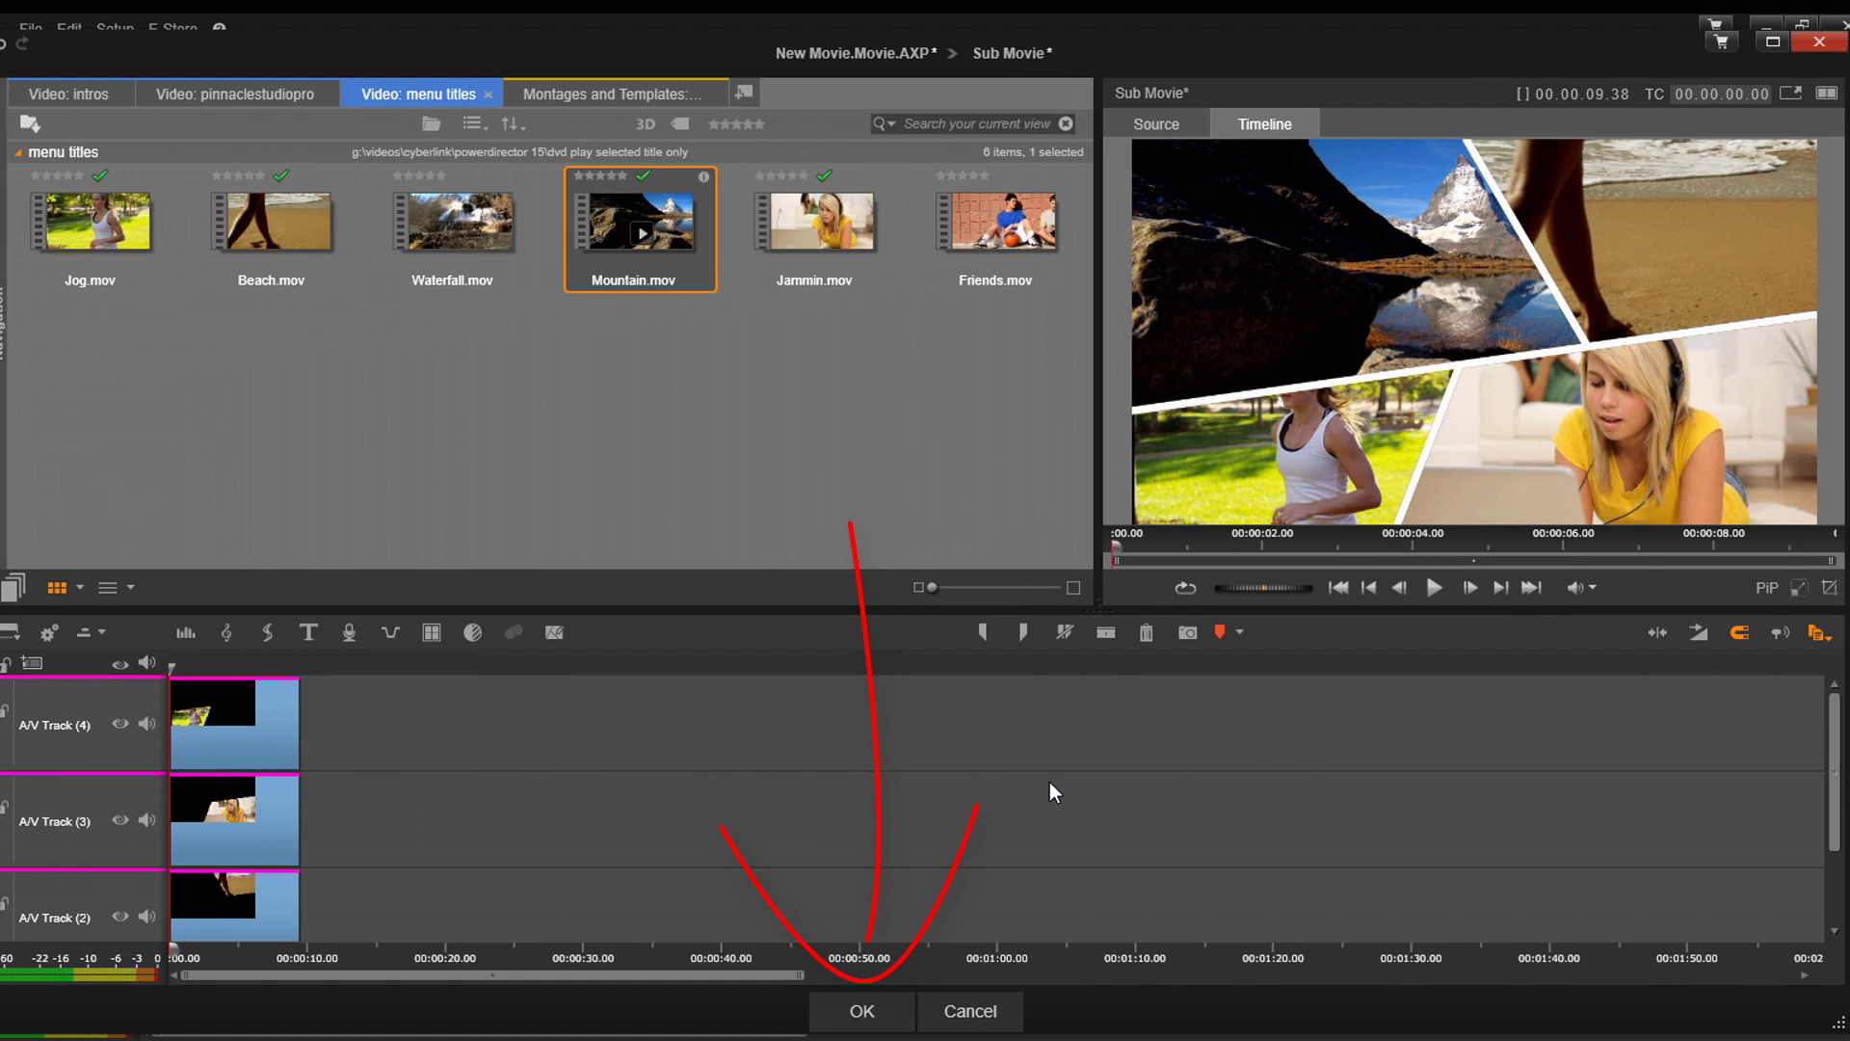
Close the sub movie editor, then scrub the main timeline from the start to about 23 seconds to review the collage.
left_click(873, 1012)
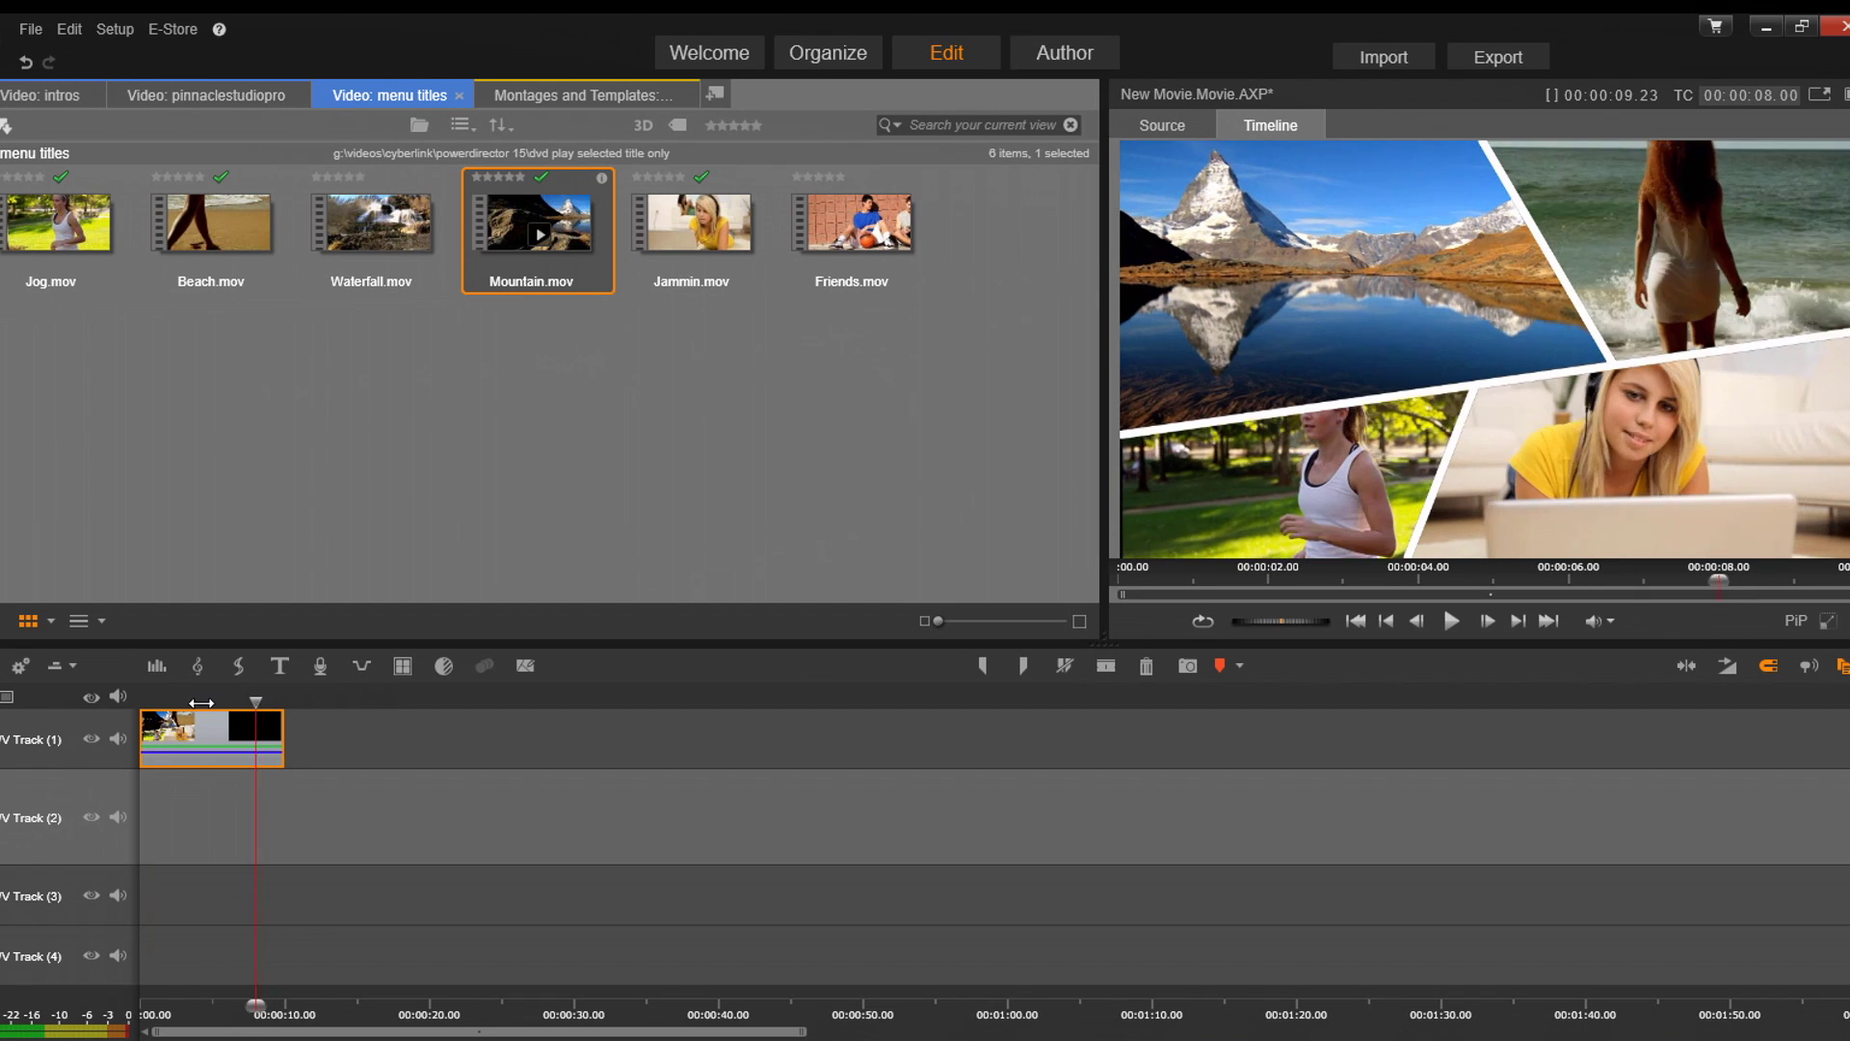
left_click_drag(201, 702, 12, 721)
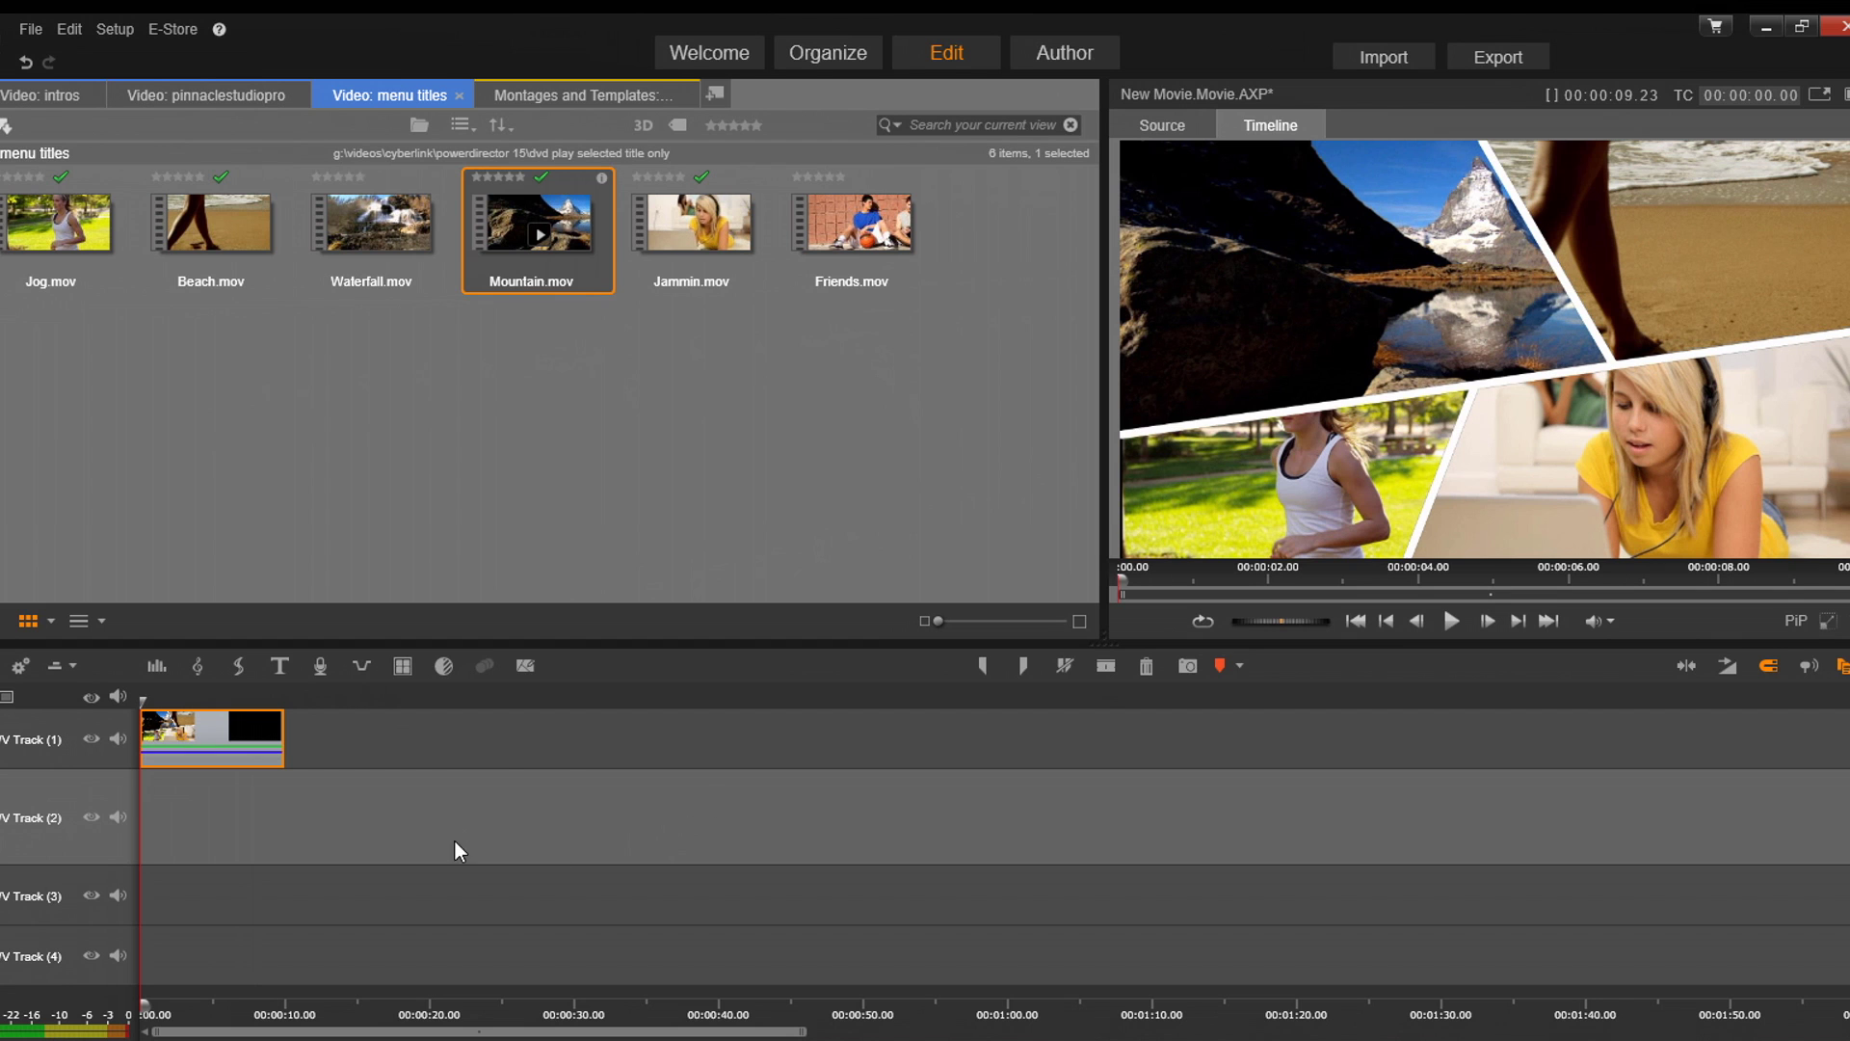
left_click(479, 710)
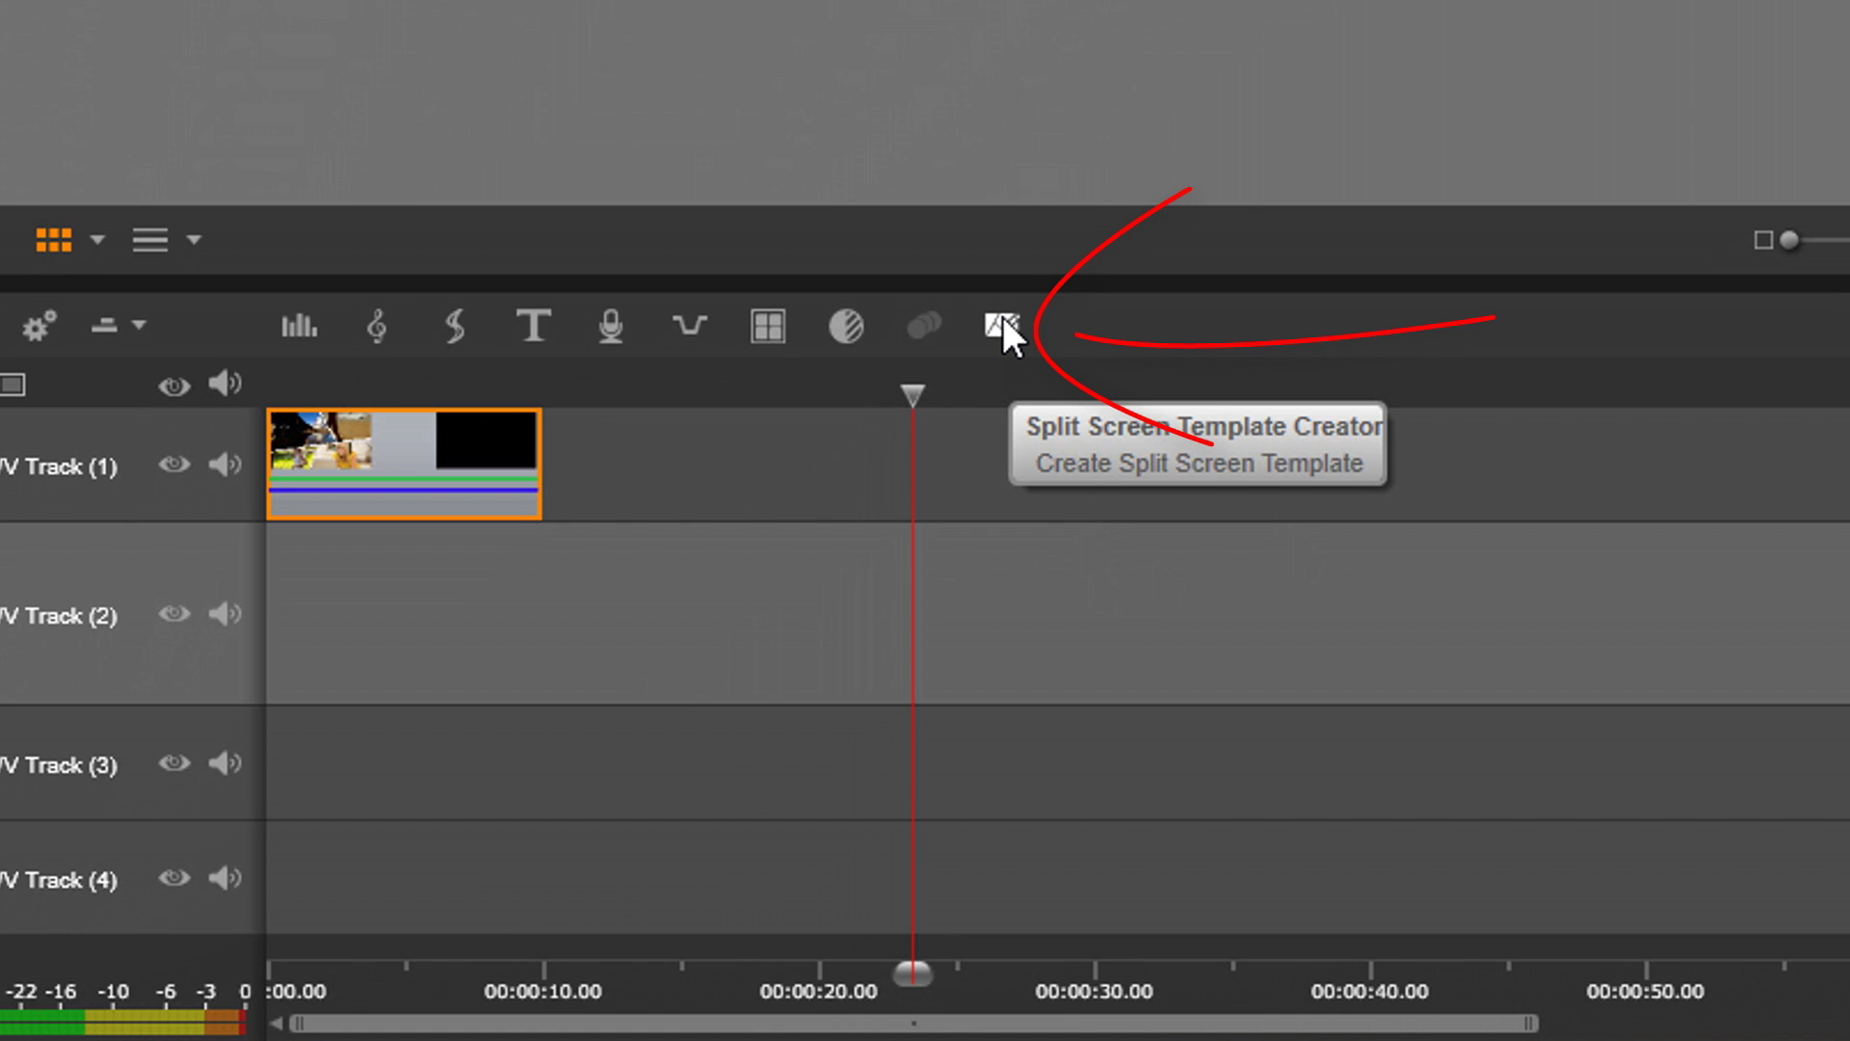
Start a new split-screen template and draw a line from canvas top to bottom.
left_click(1002, 324)
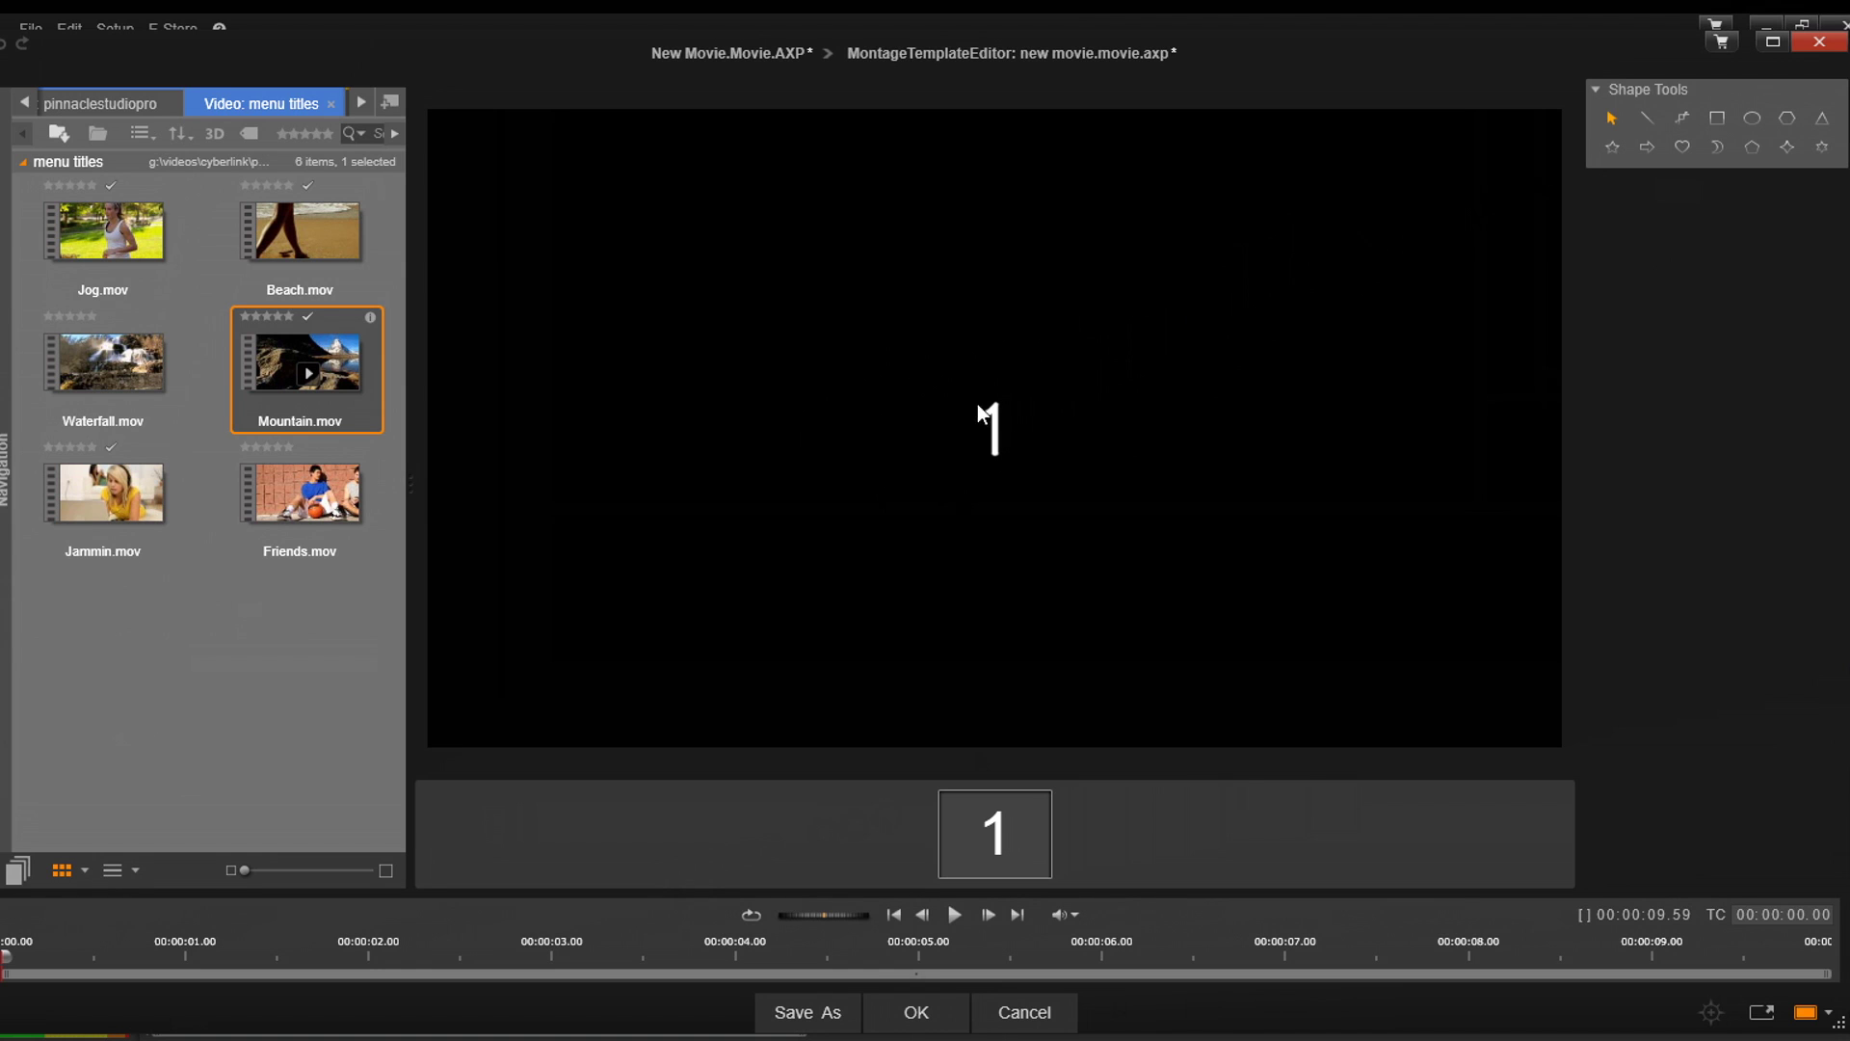
left_click(1648, 119)
left_click_drag(829, 107, 847, 768)
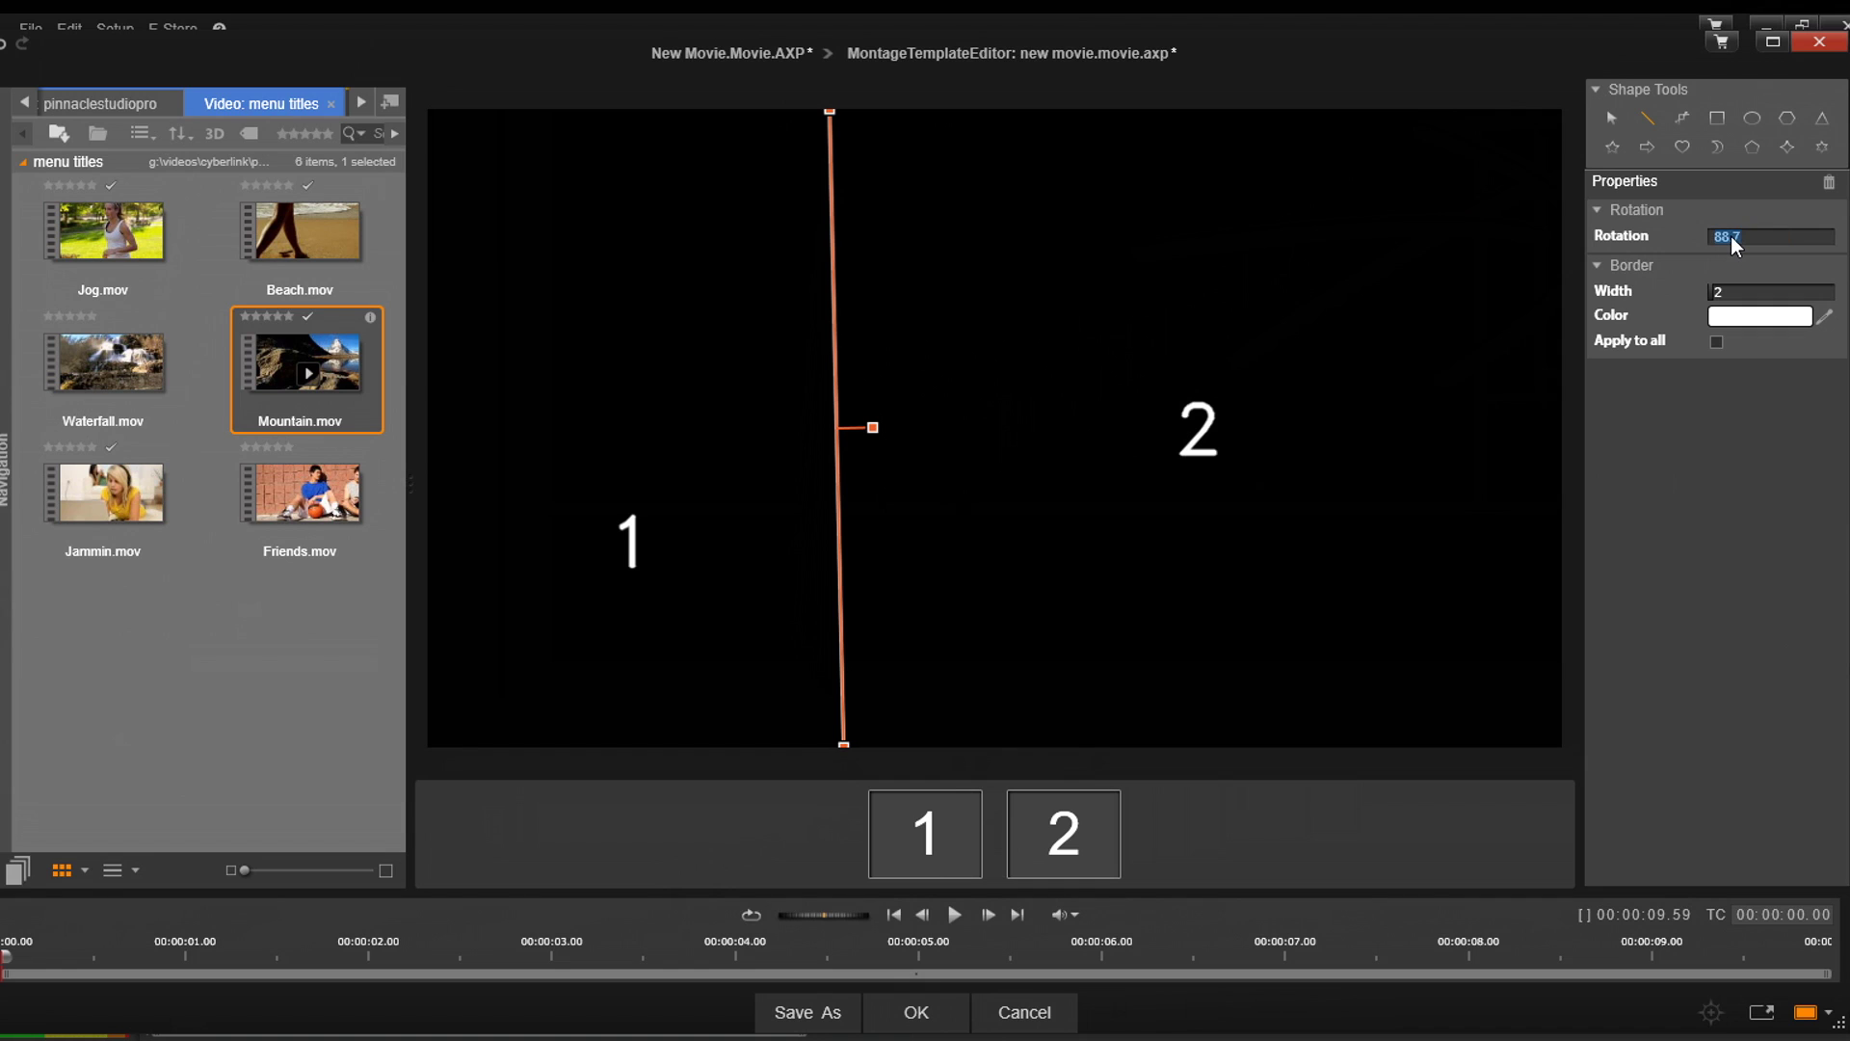
Rotate the divider to 90° and set its white border width to 2, leaving the colour unchanged.
type("90")
key("Return")
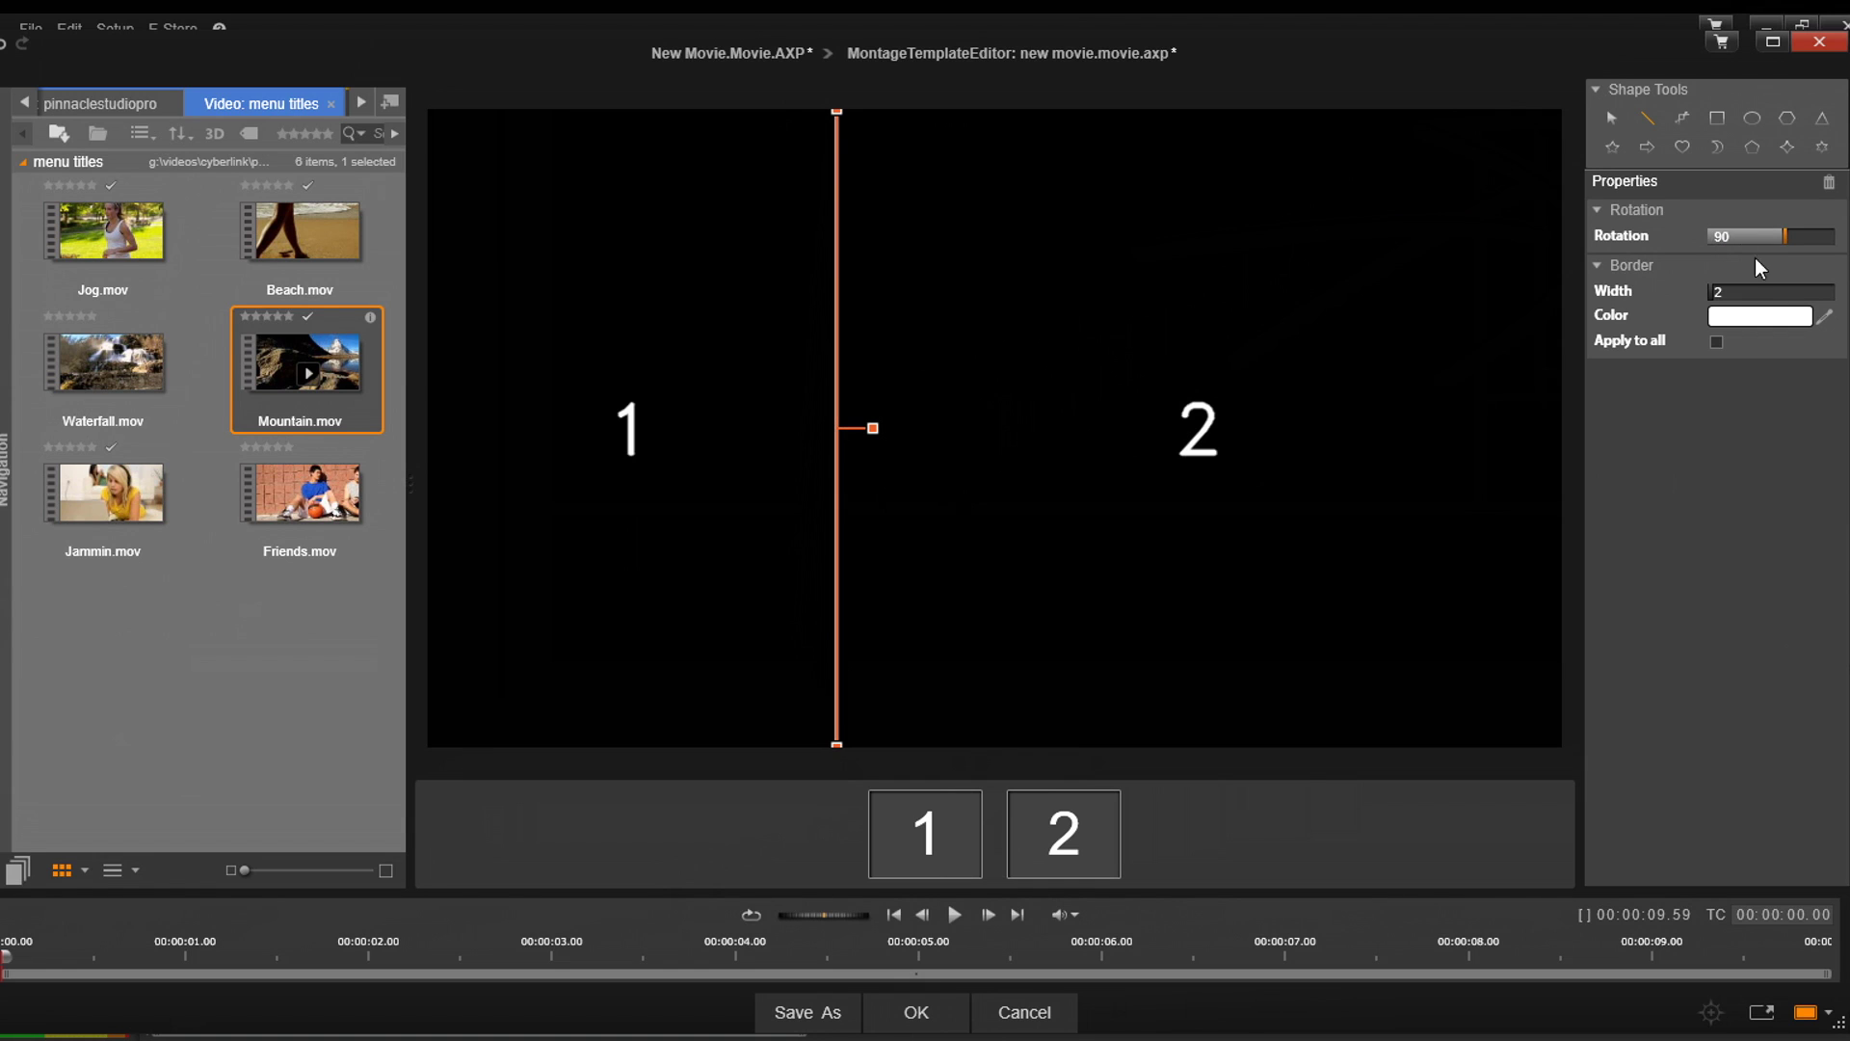
left_click(1723, 295)
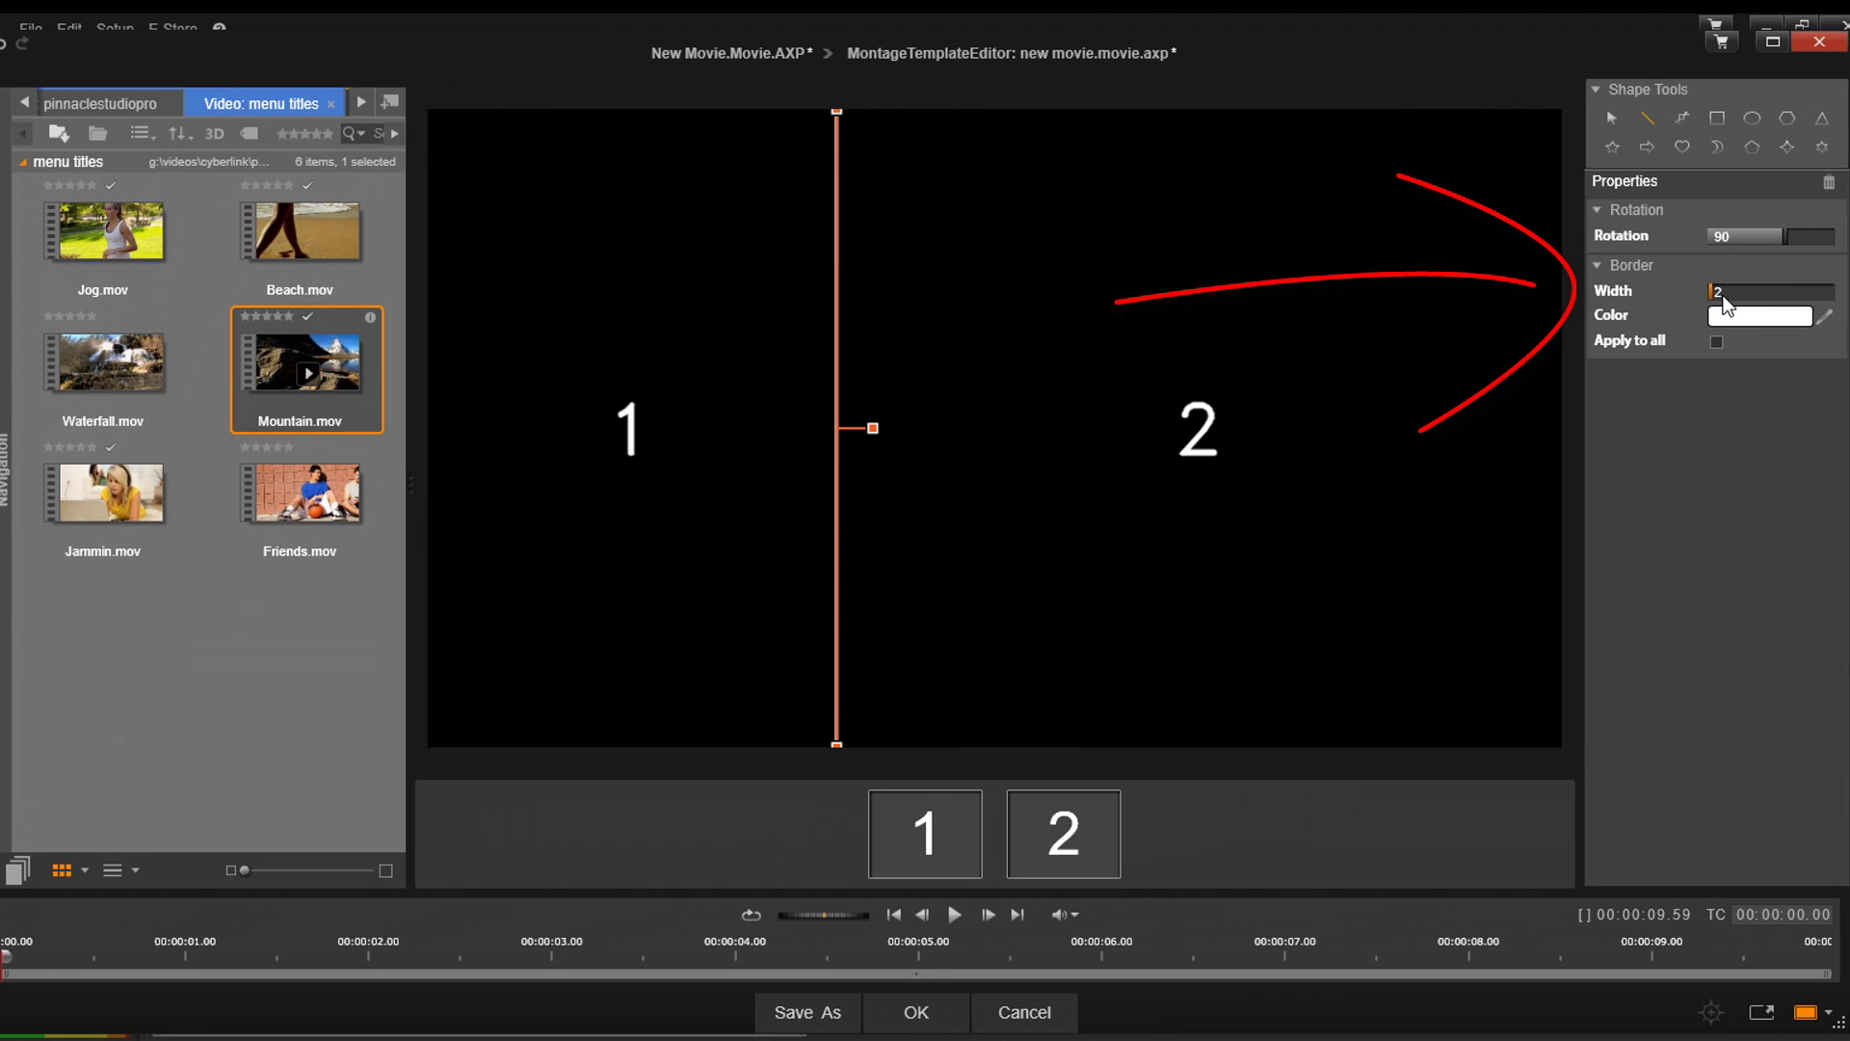
type("10")
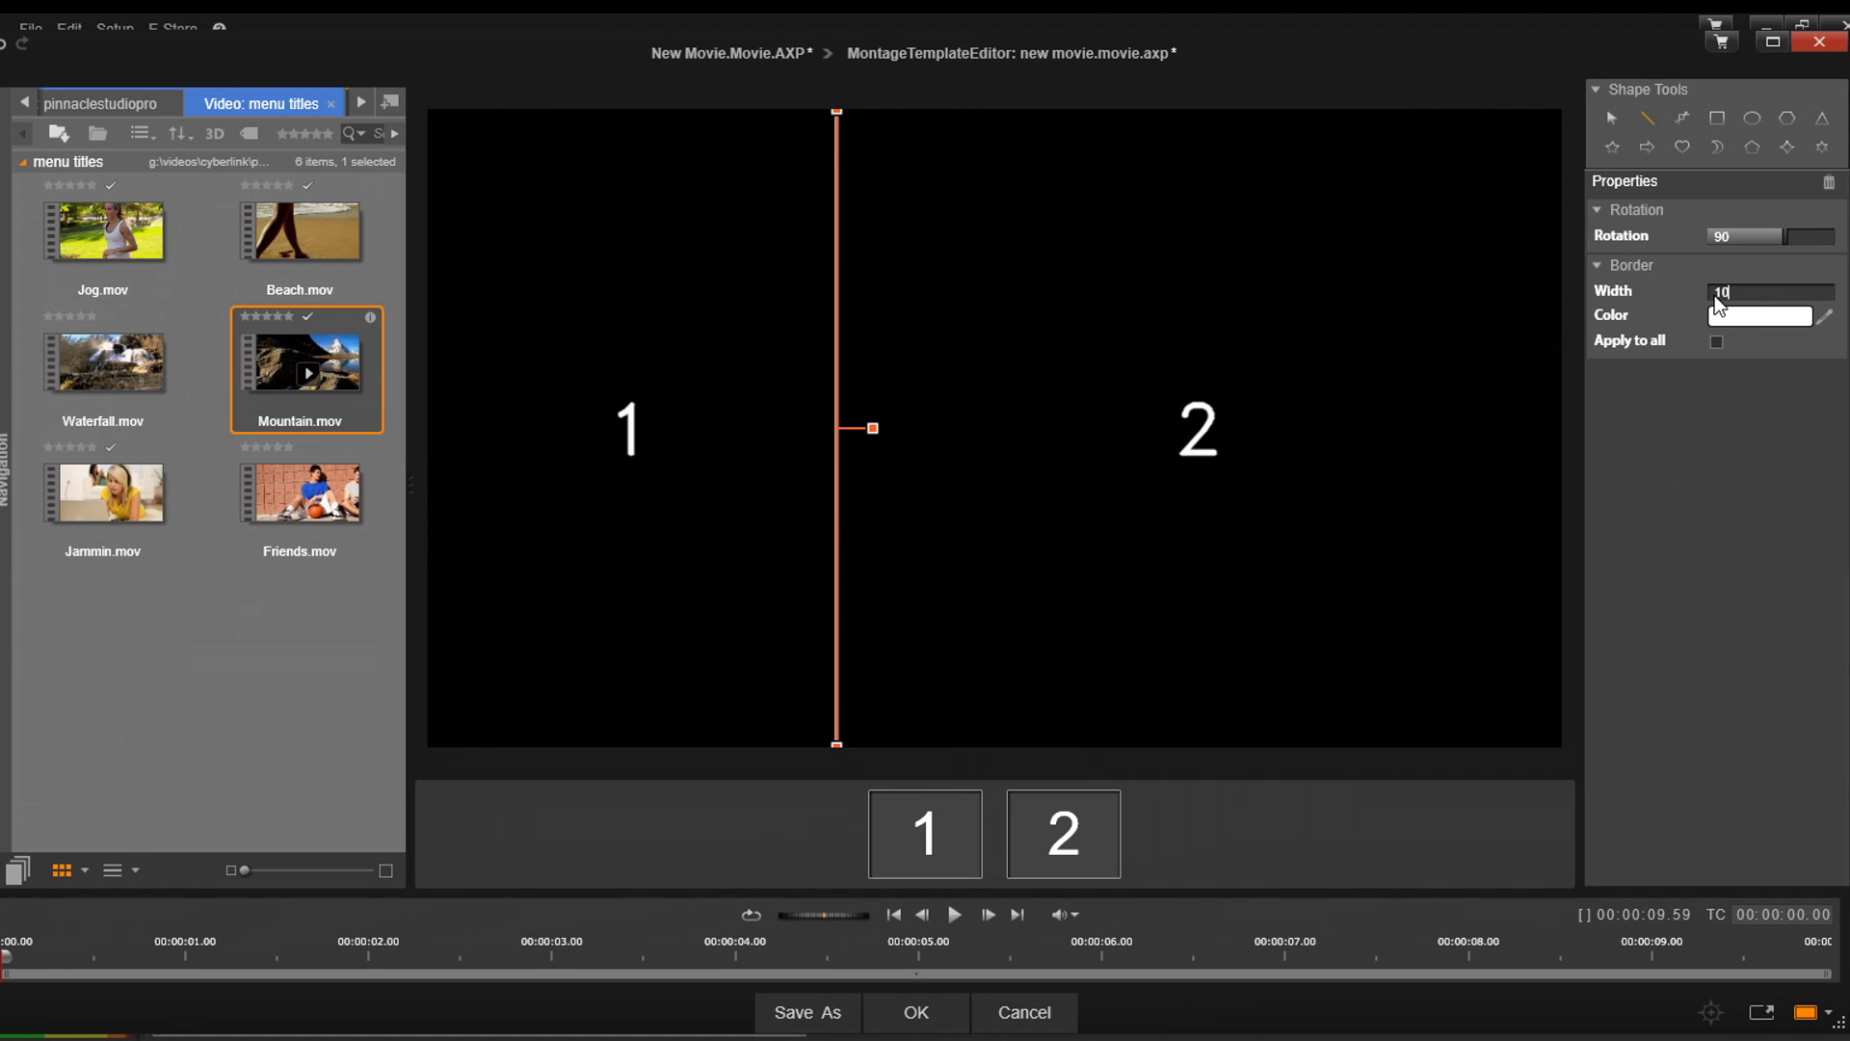
key("Return")
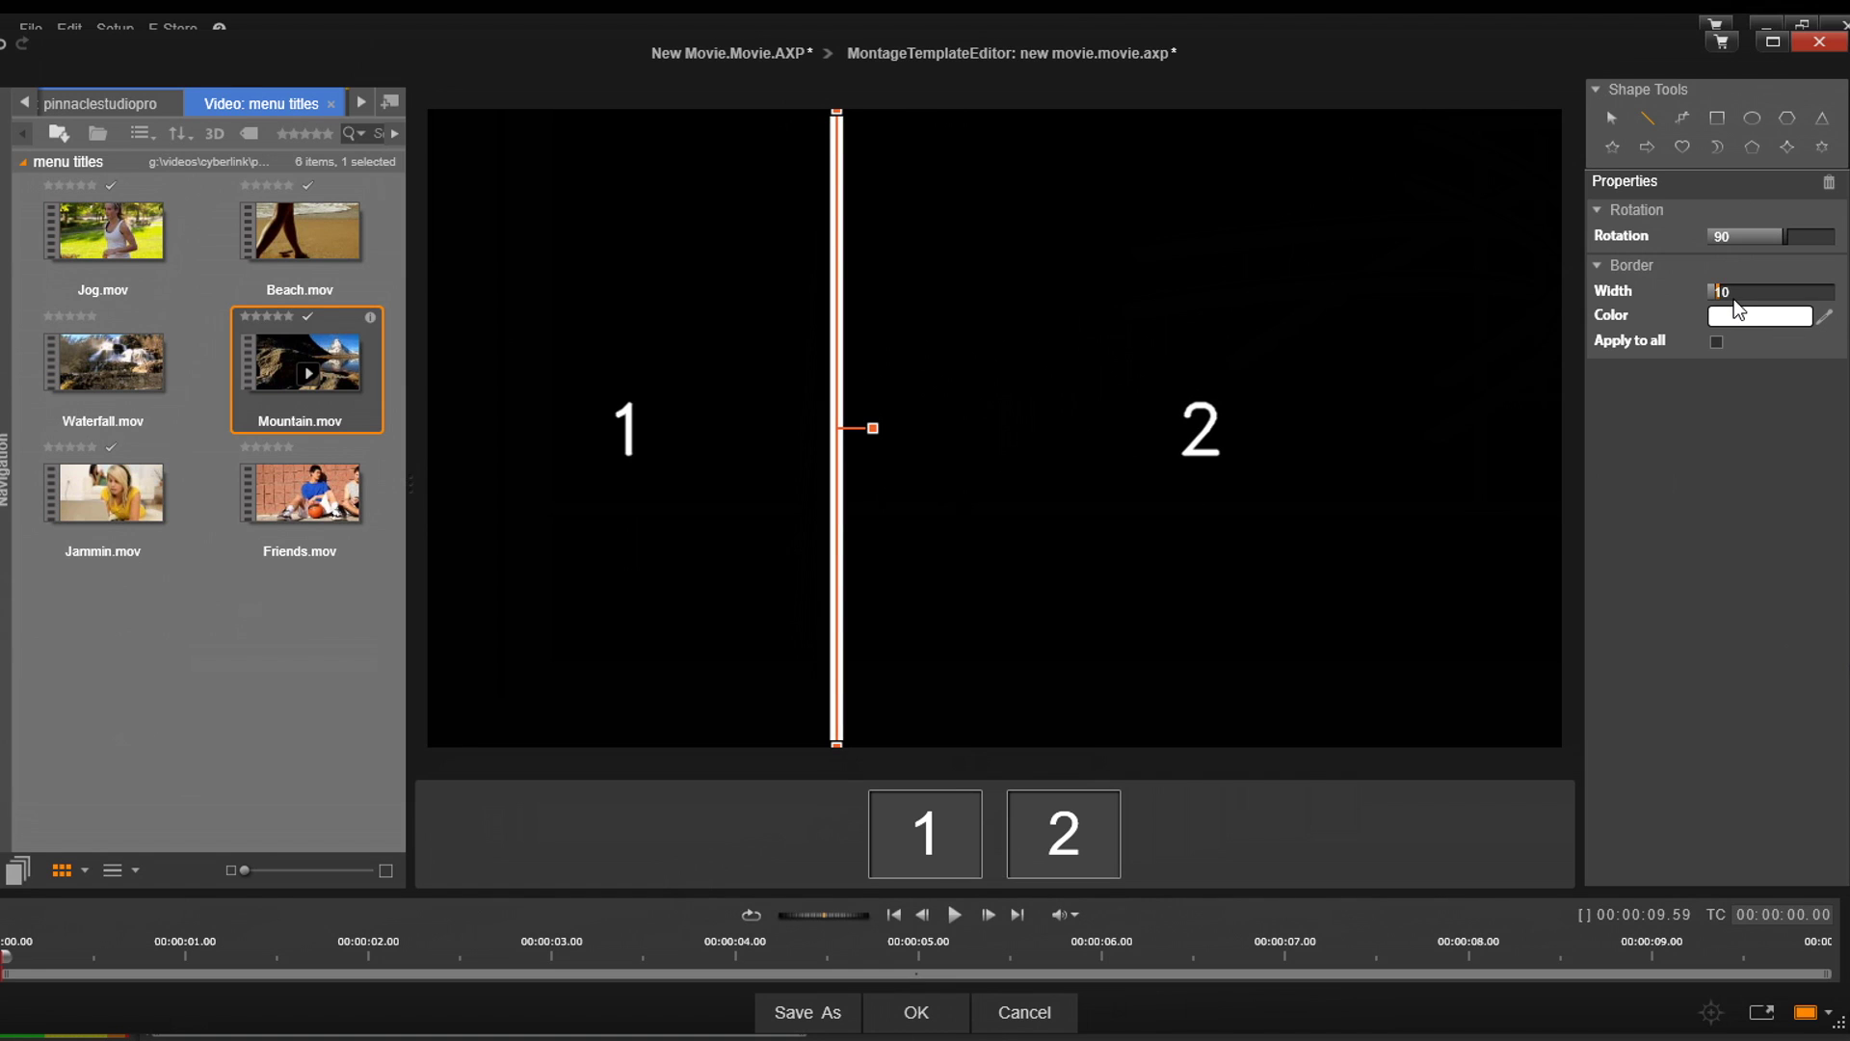
key("BackSpace")
key("BackSpace")
type("2")
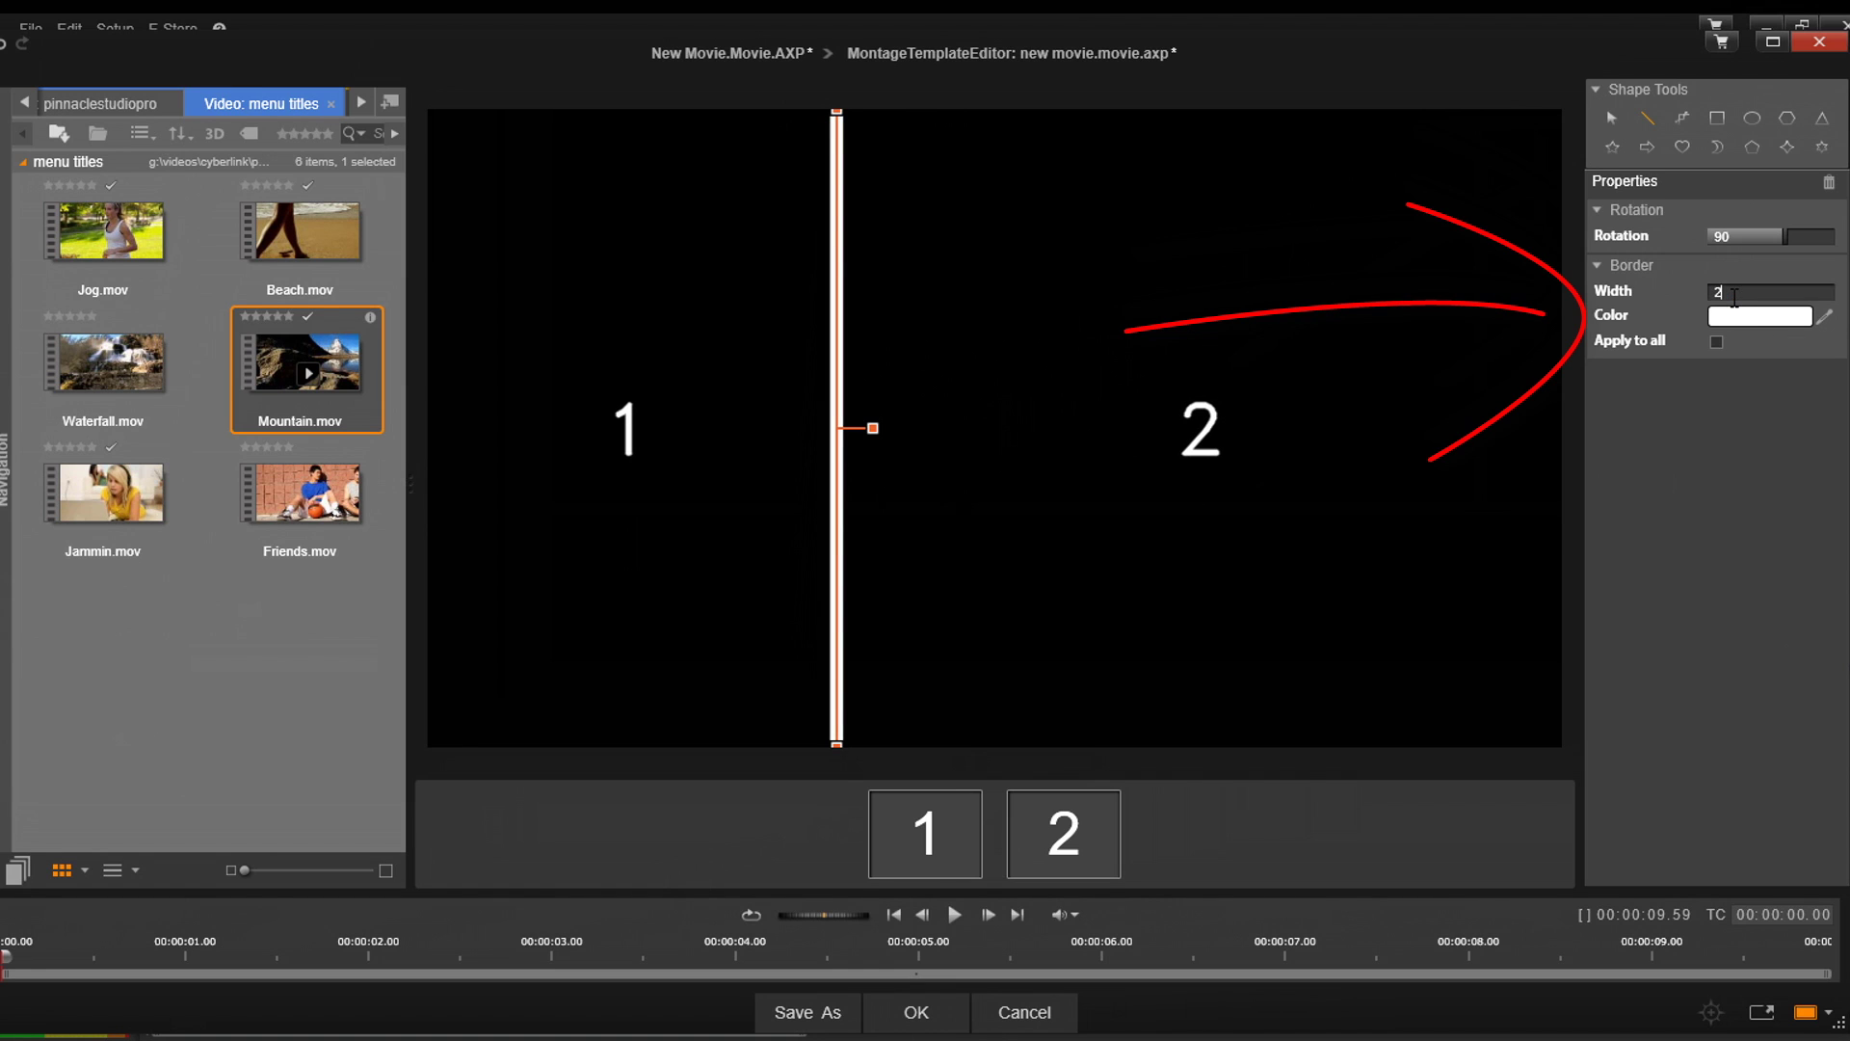
key("Return")
left_click(1749, 318)
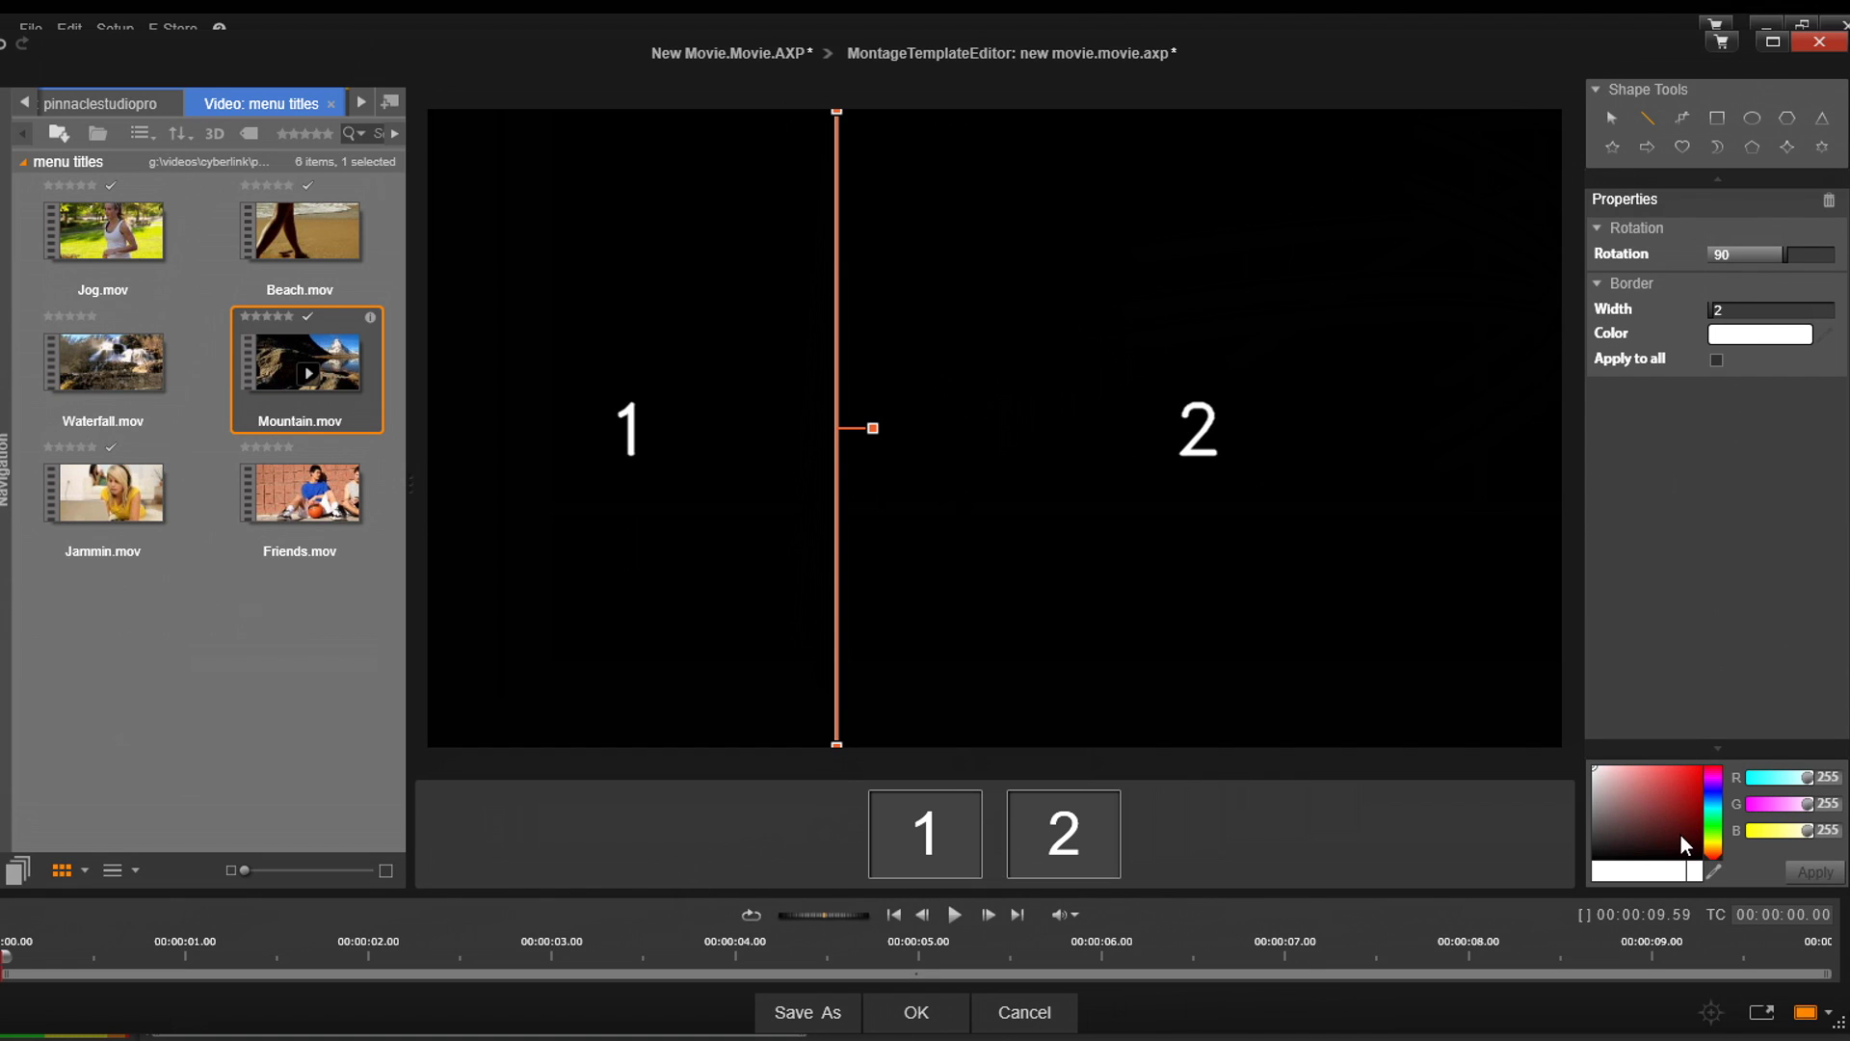
left_click(1756, 338)
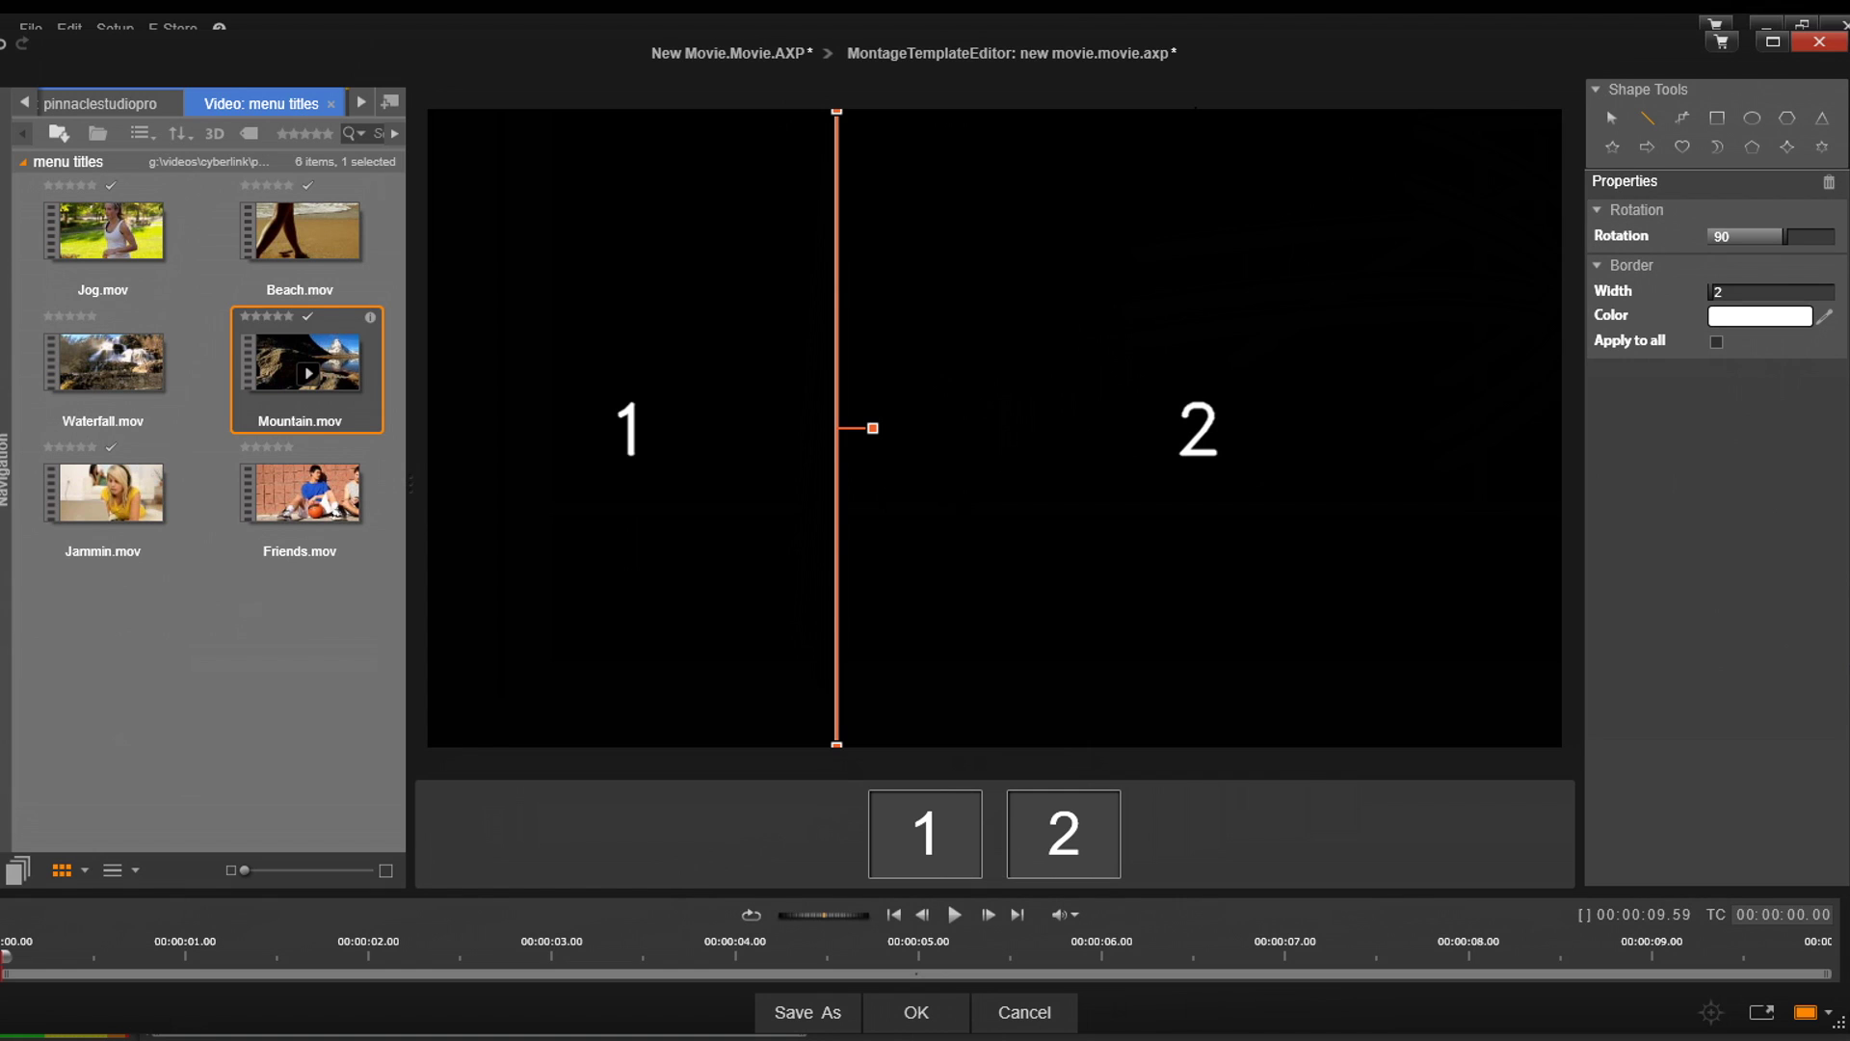
Draw a second line on the right and rotate it to 90° so it stands vertical.
left_click_drag(1182, 101, 1183, 750)
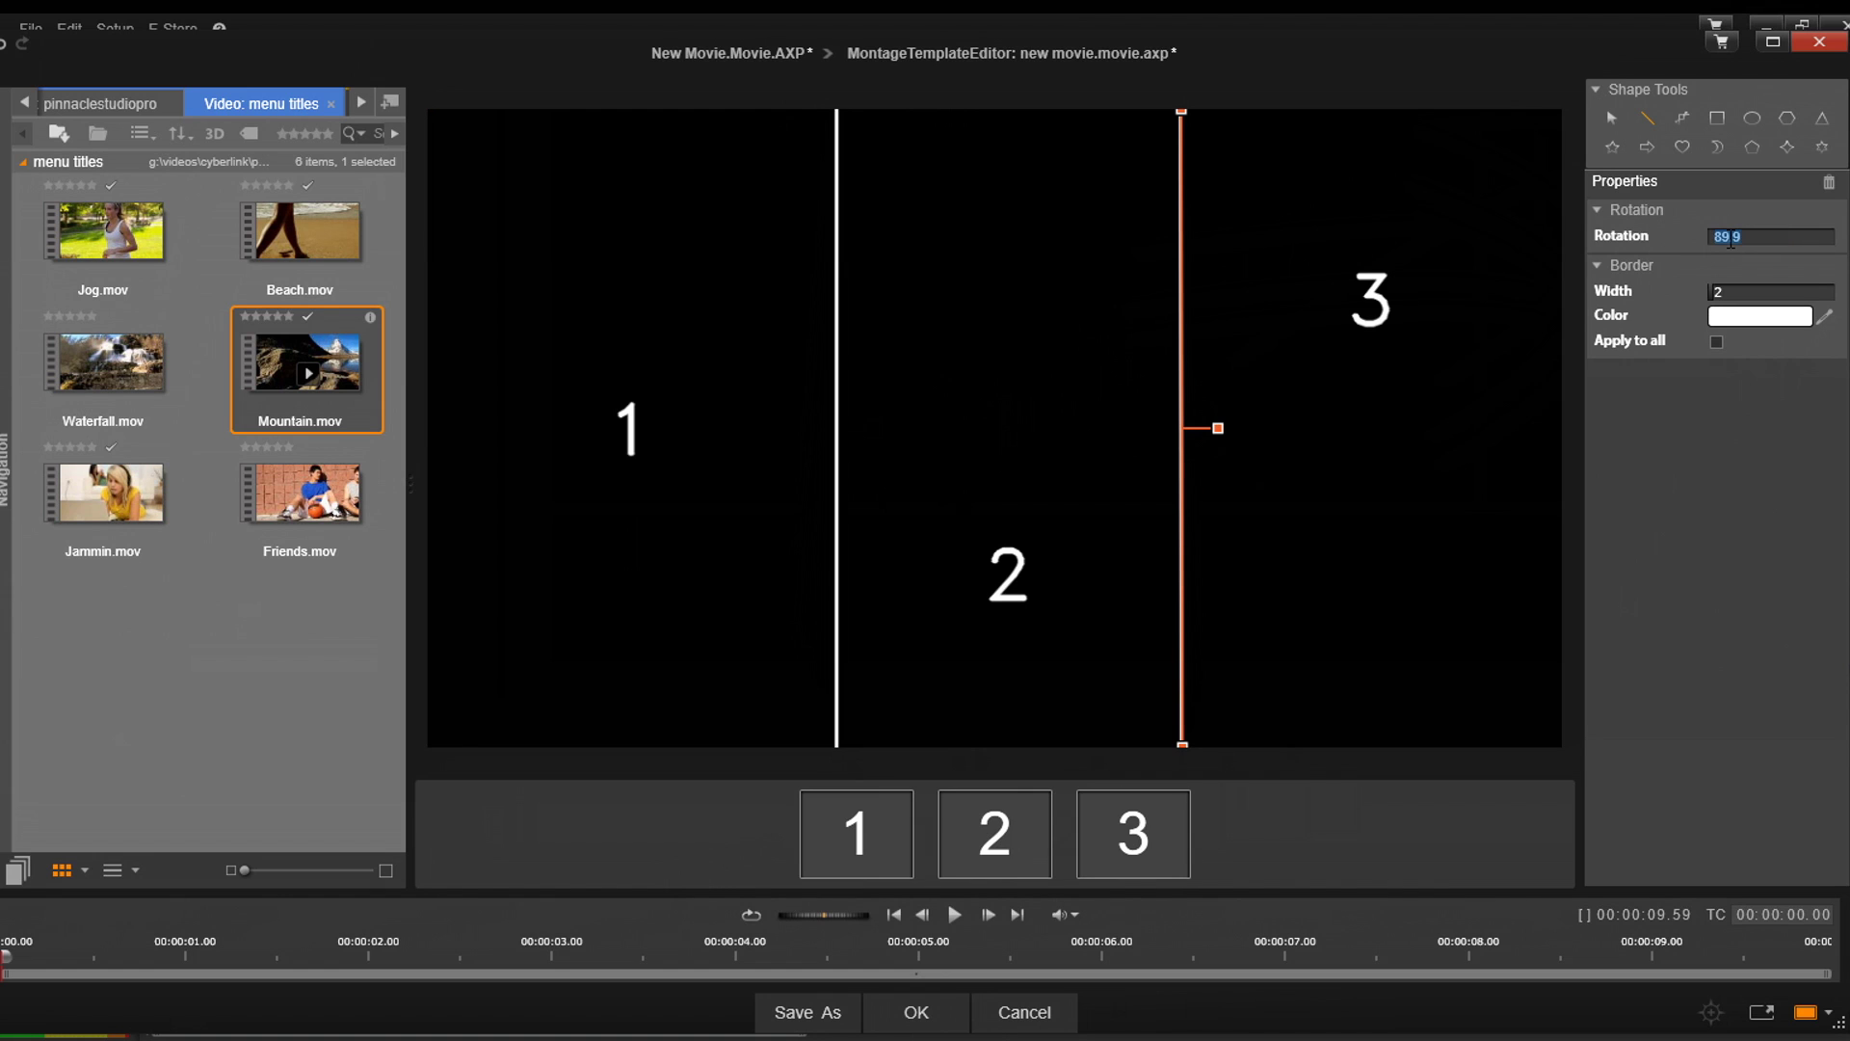
type("90")
key("Return")
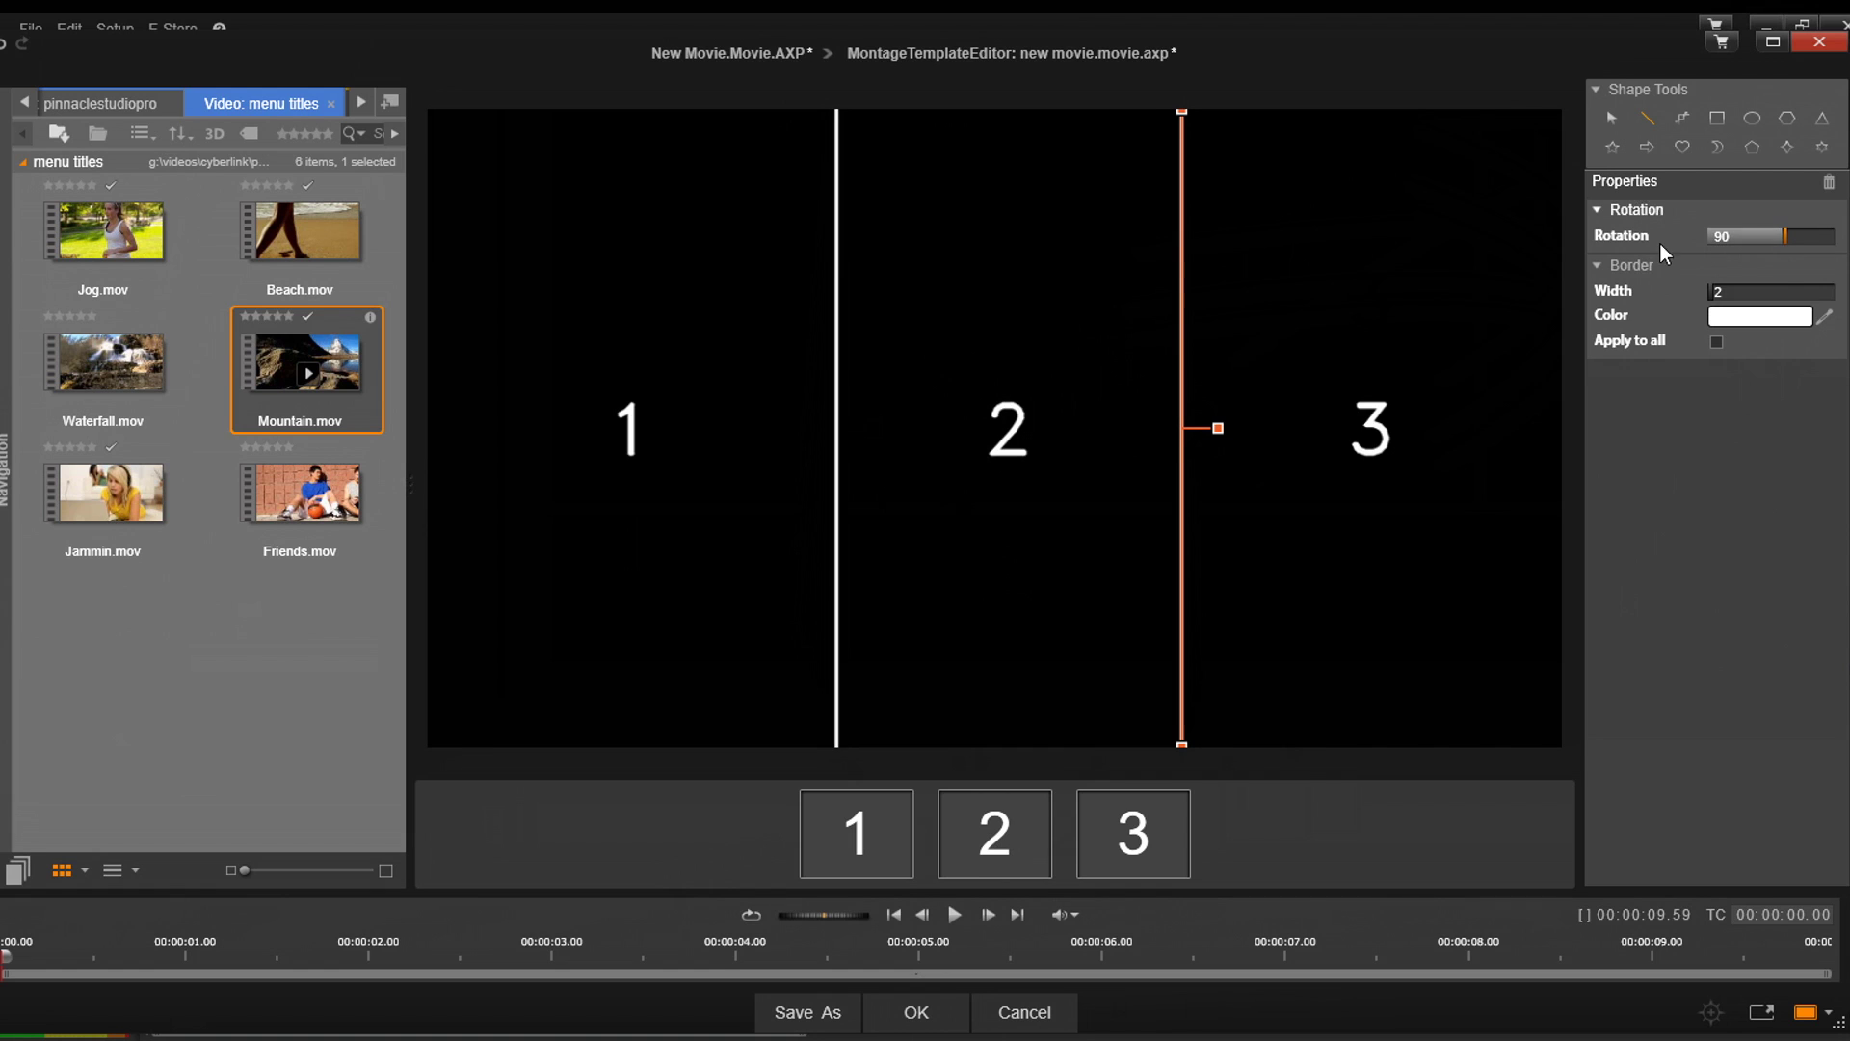
Drag the left divider line further left, then select the right divider.
left_click(1612, 117)
left_click(837, 442)
left_click_drag(875, 429, 967, 427)
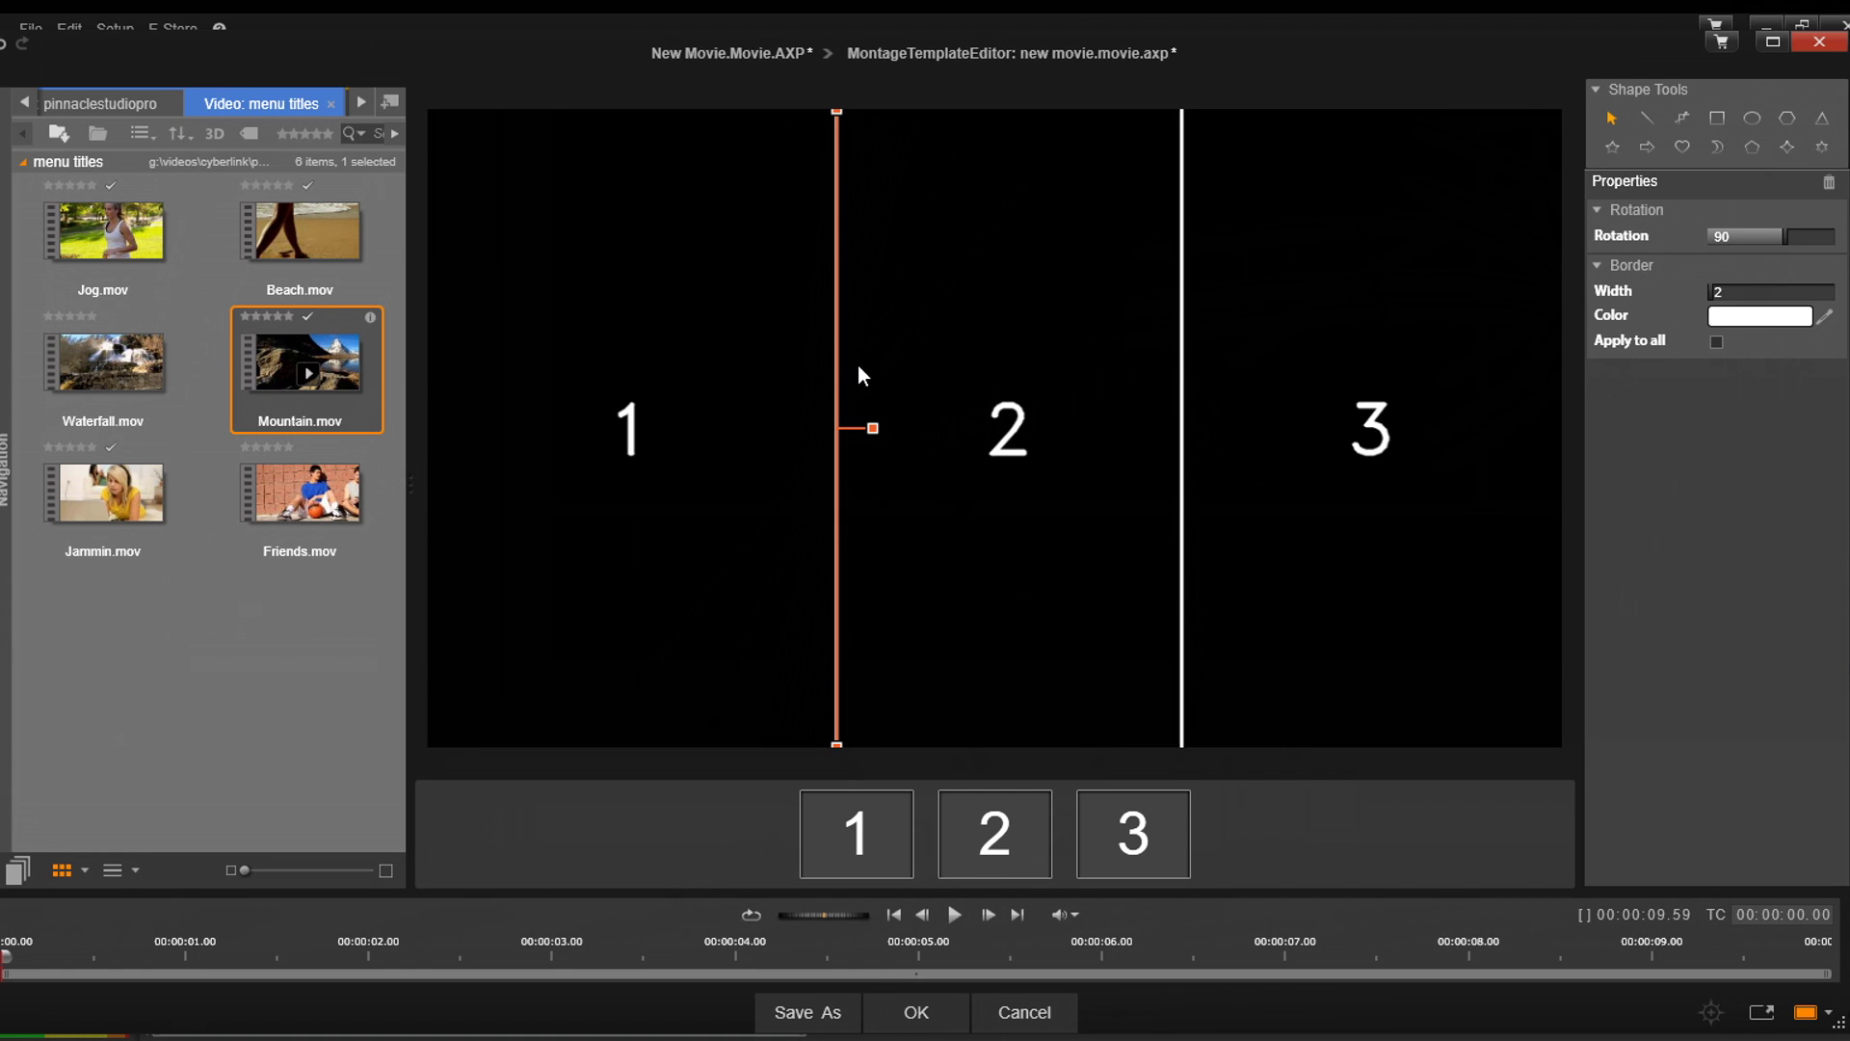
left_click_drag(839, 374, 729, 376)
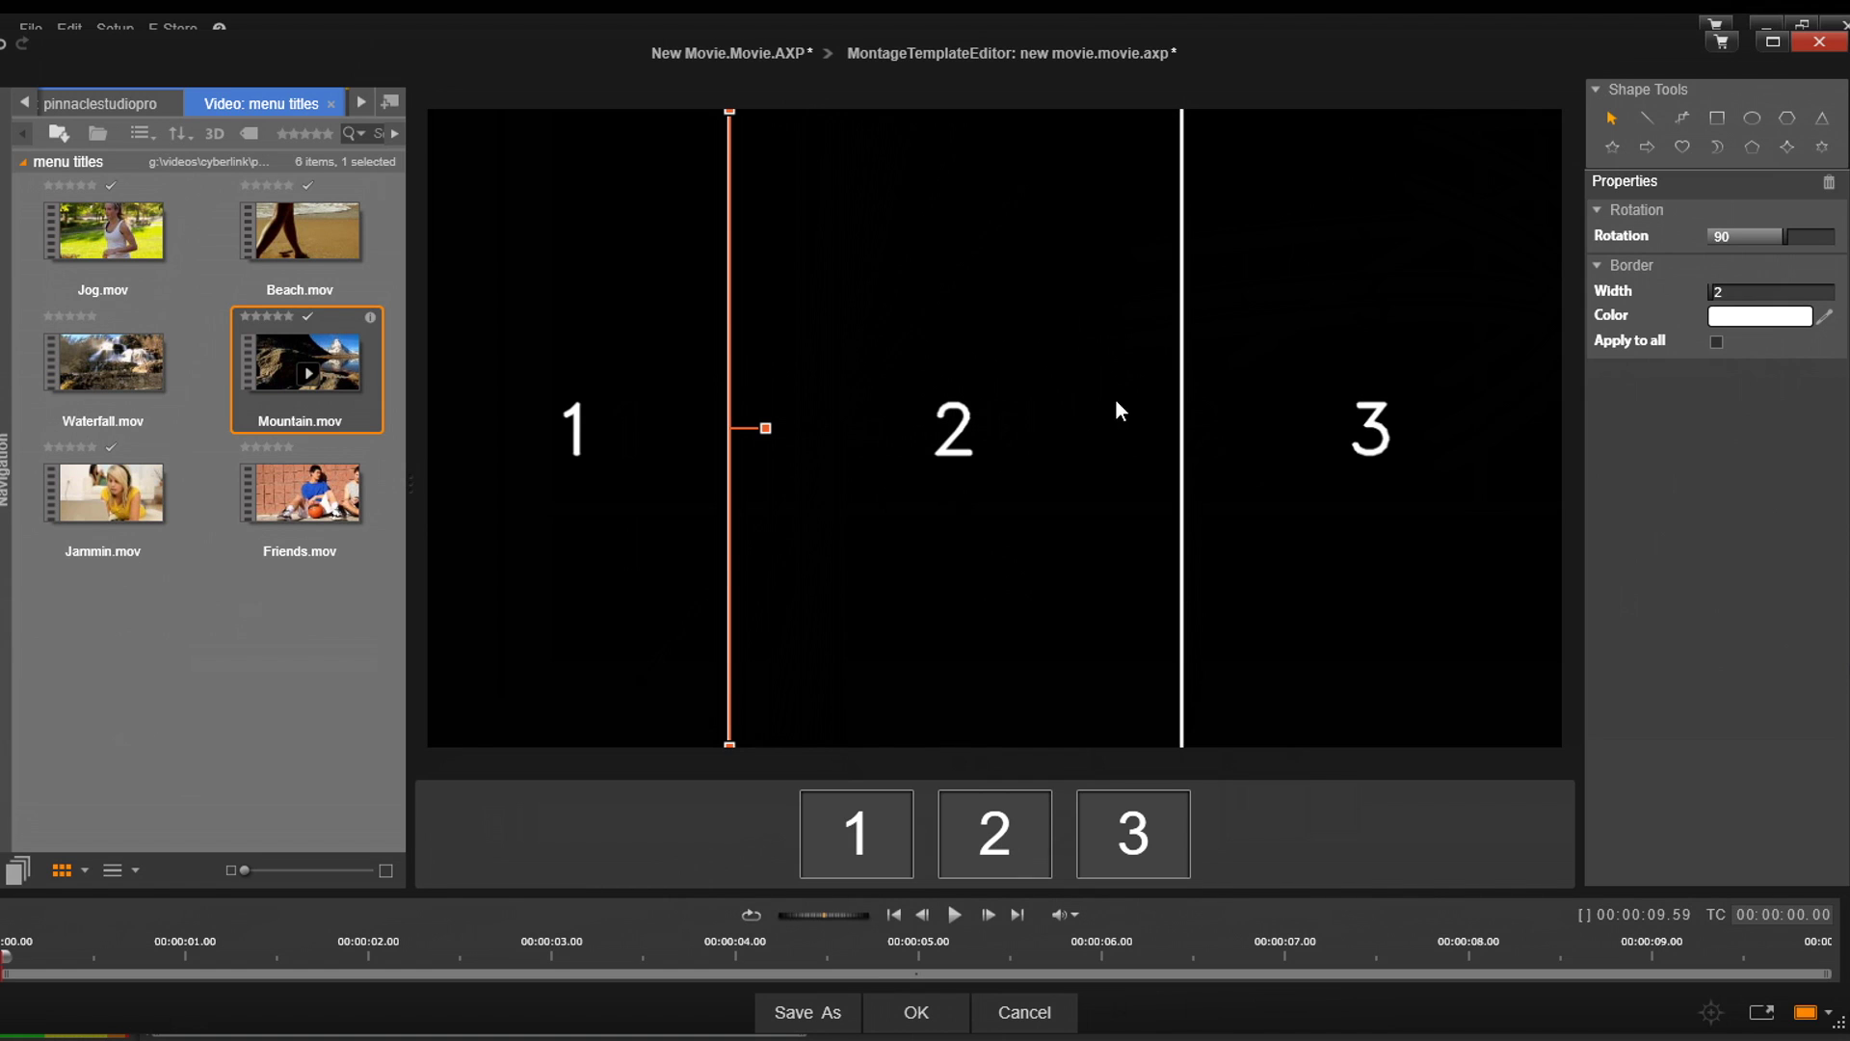
left_click(1183, 407)
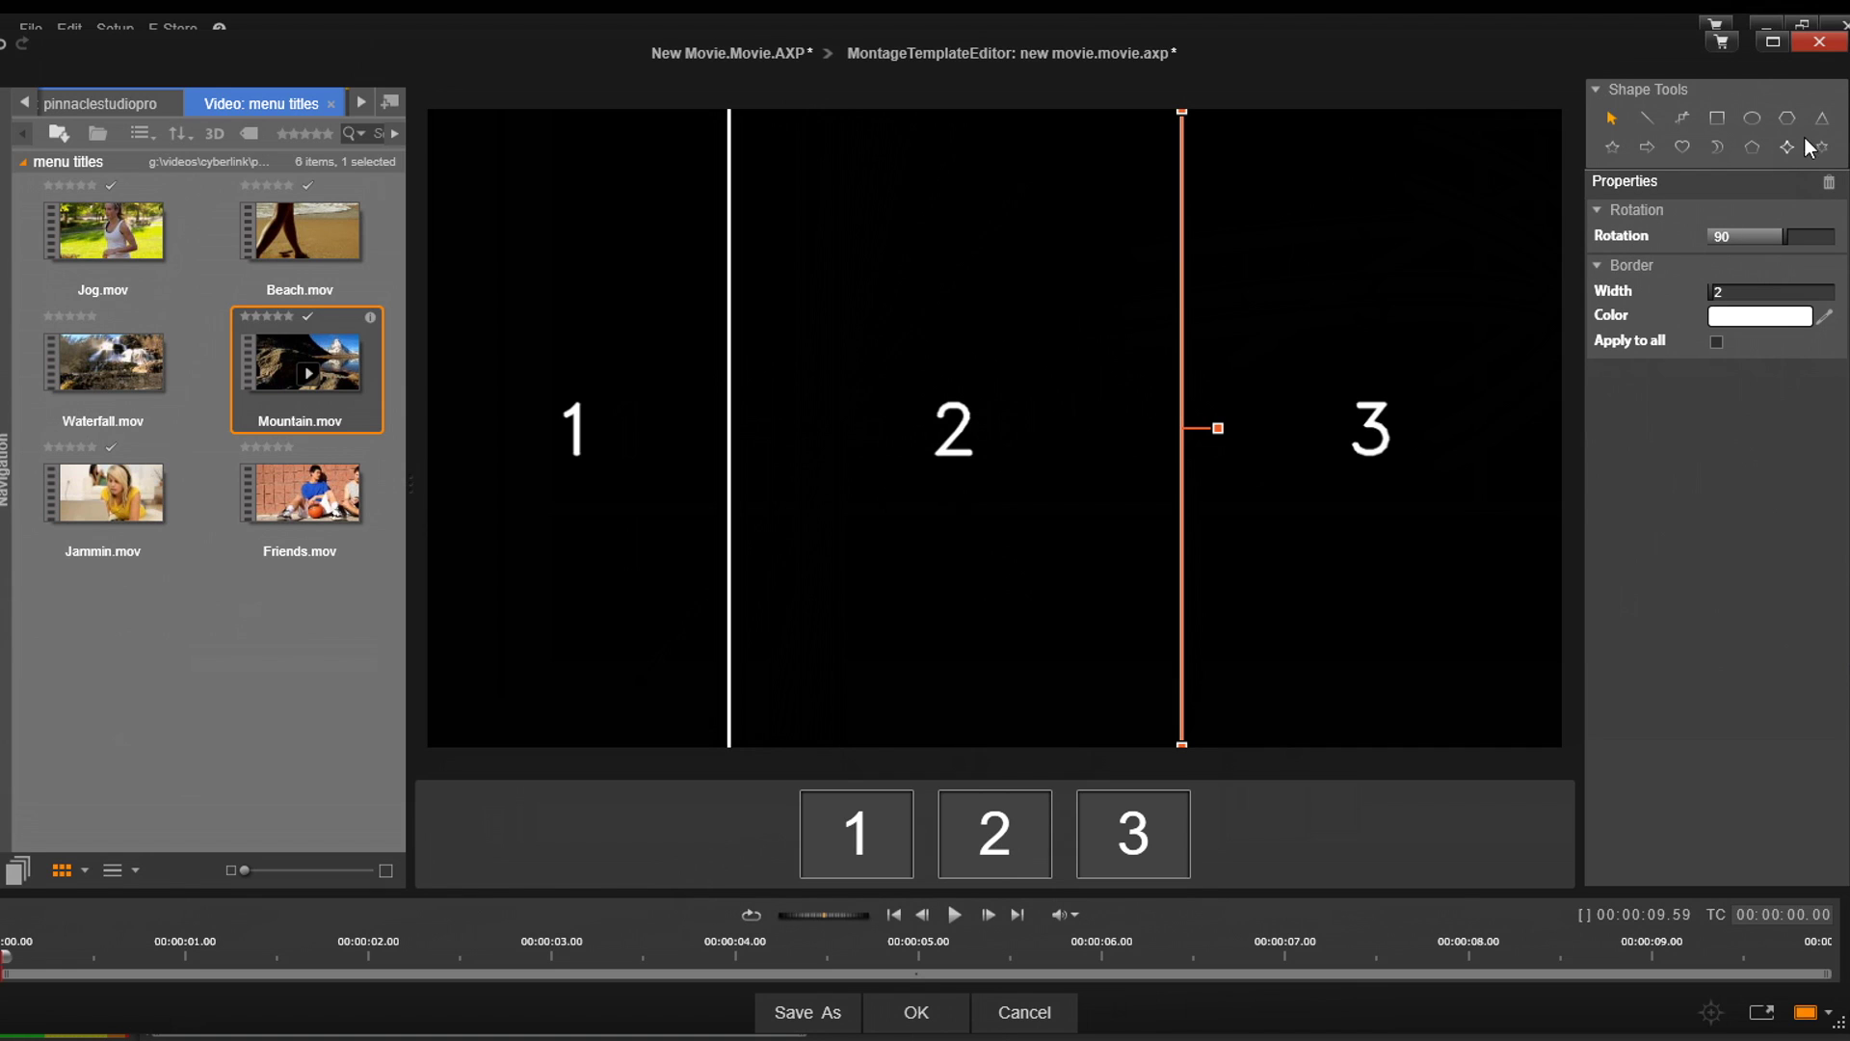
Draw a crescent across the lower right divider and apply border width 5 to all shapes.
left_click(1718, 147)
left_click_drag(972, 507, 1494, 741)
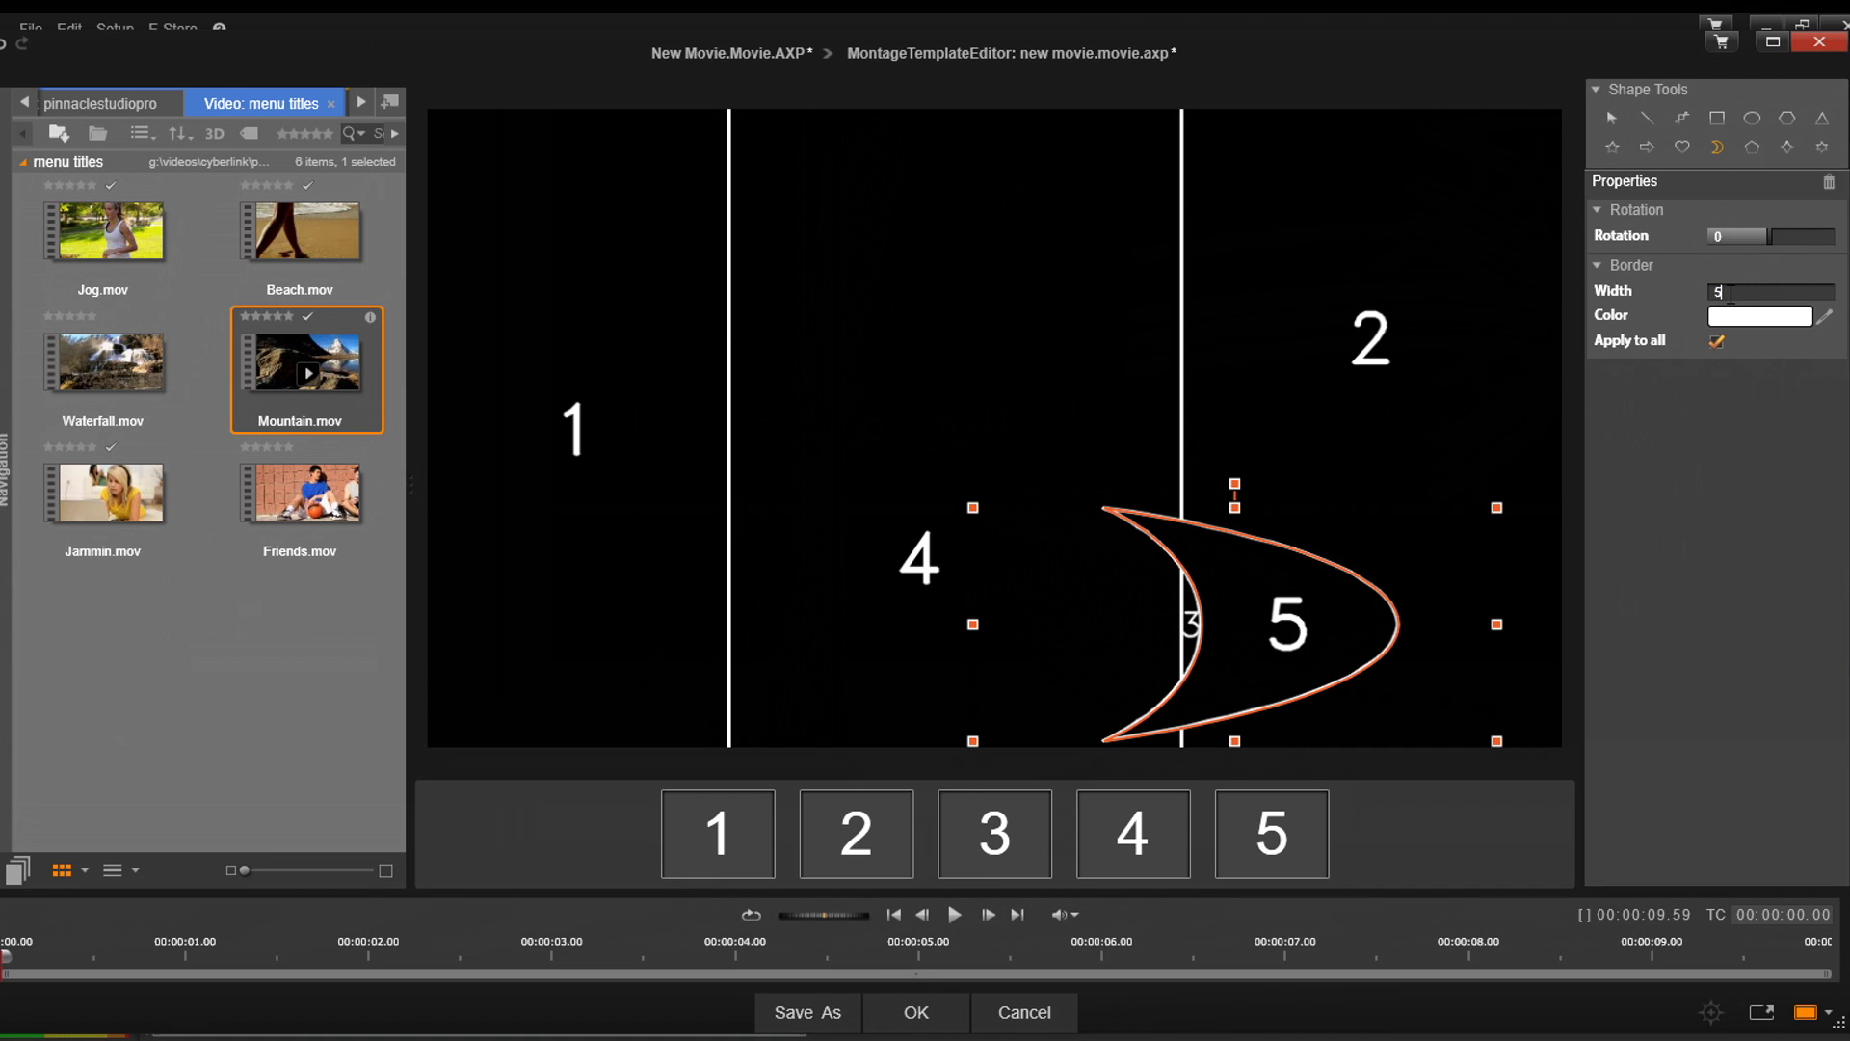
key("Return")
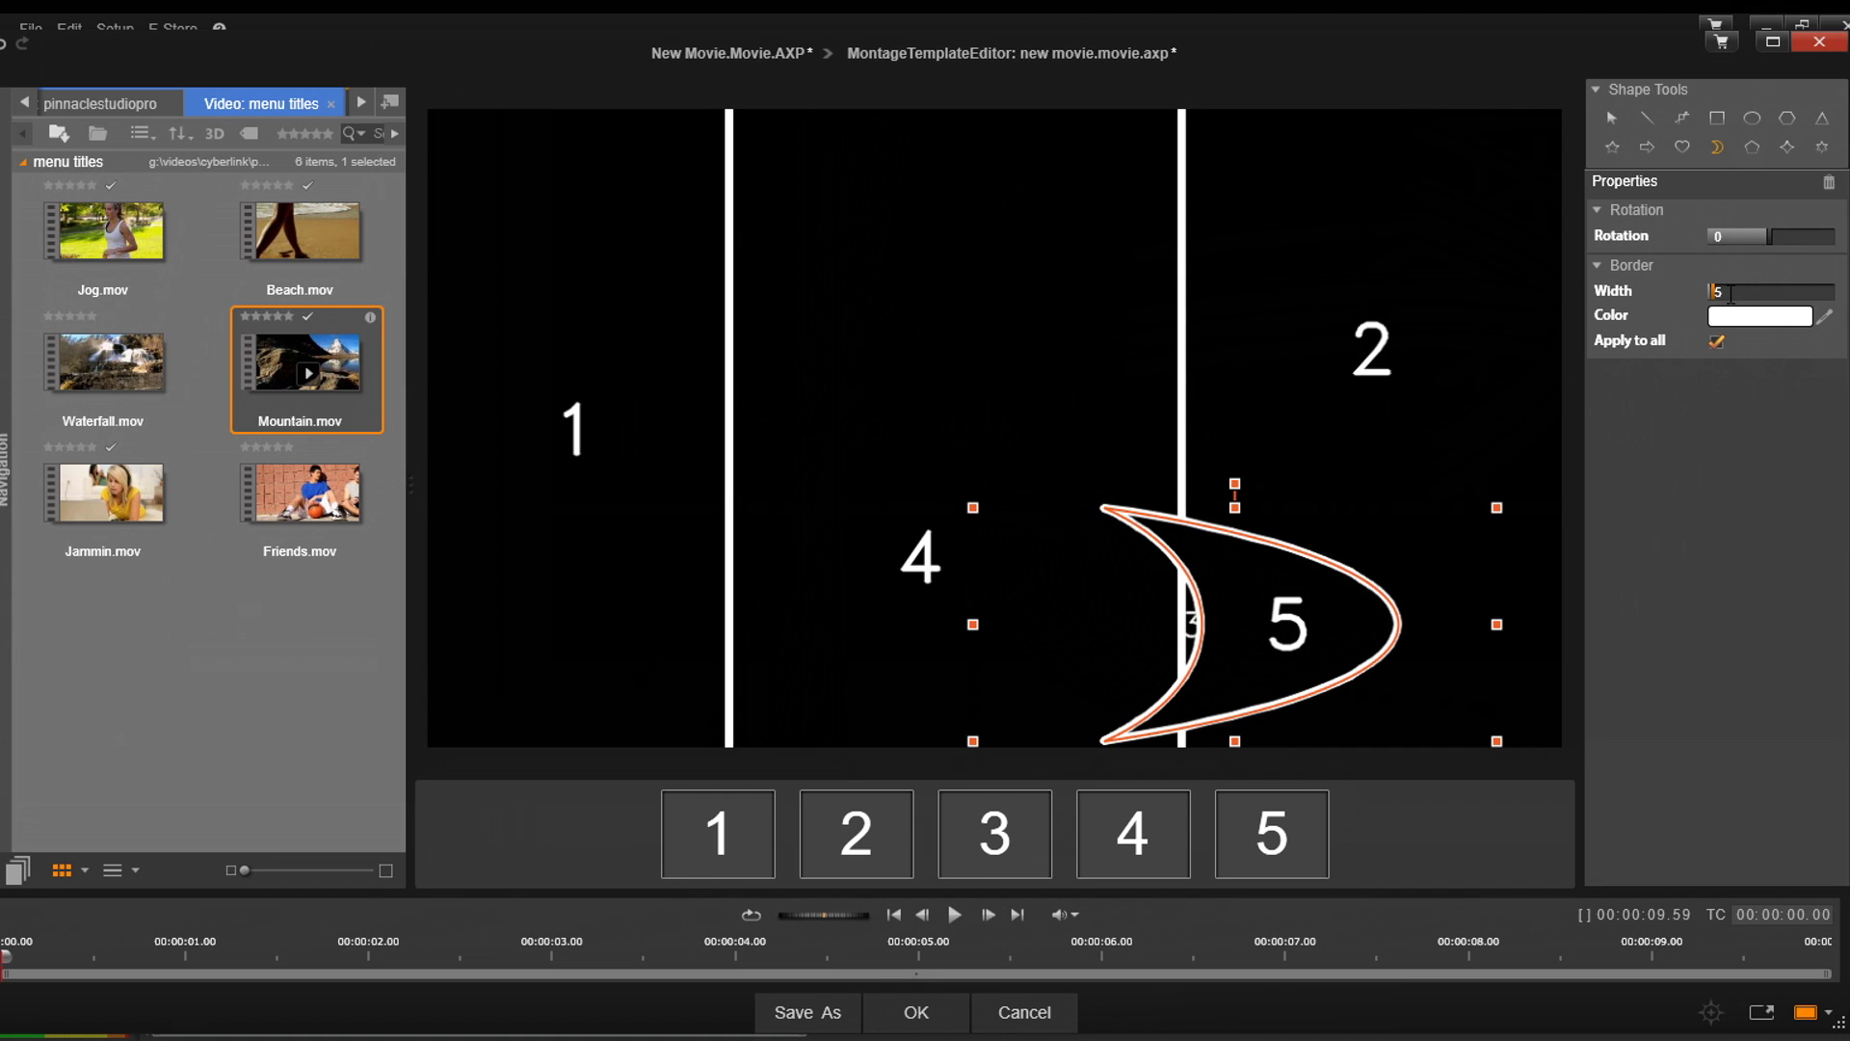
Change all borders to deep blue, then switch them back to white.
left_click(1763, 318)
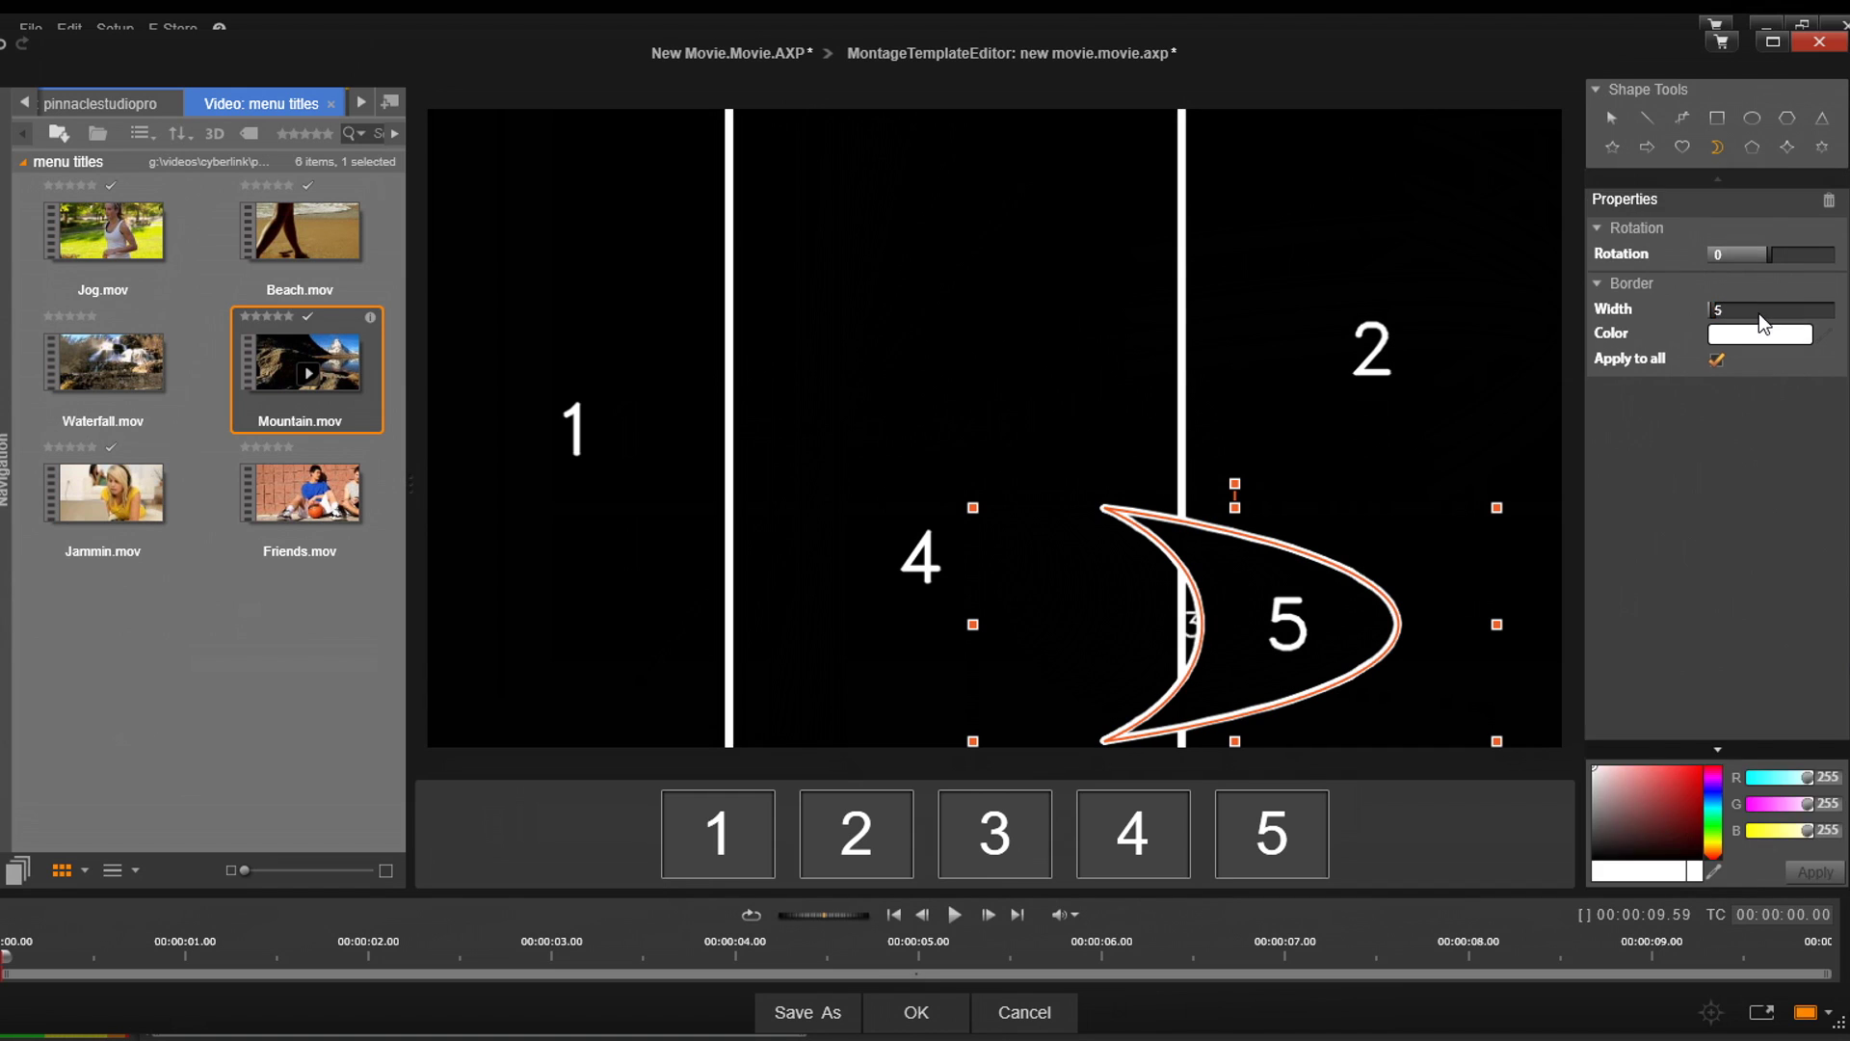
left_click(1713, 796)
left_click(1689, 771)
left_click(1805, 873)
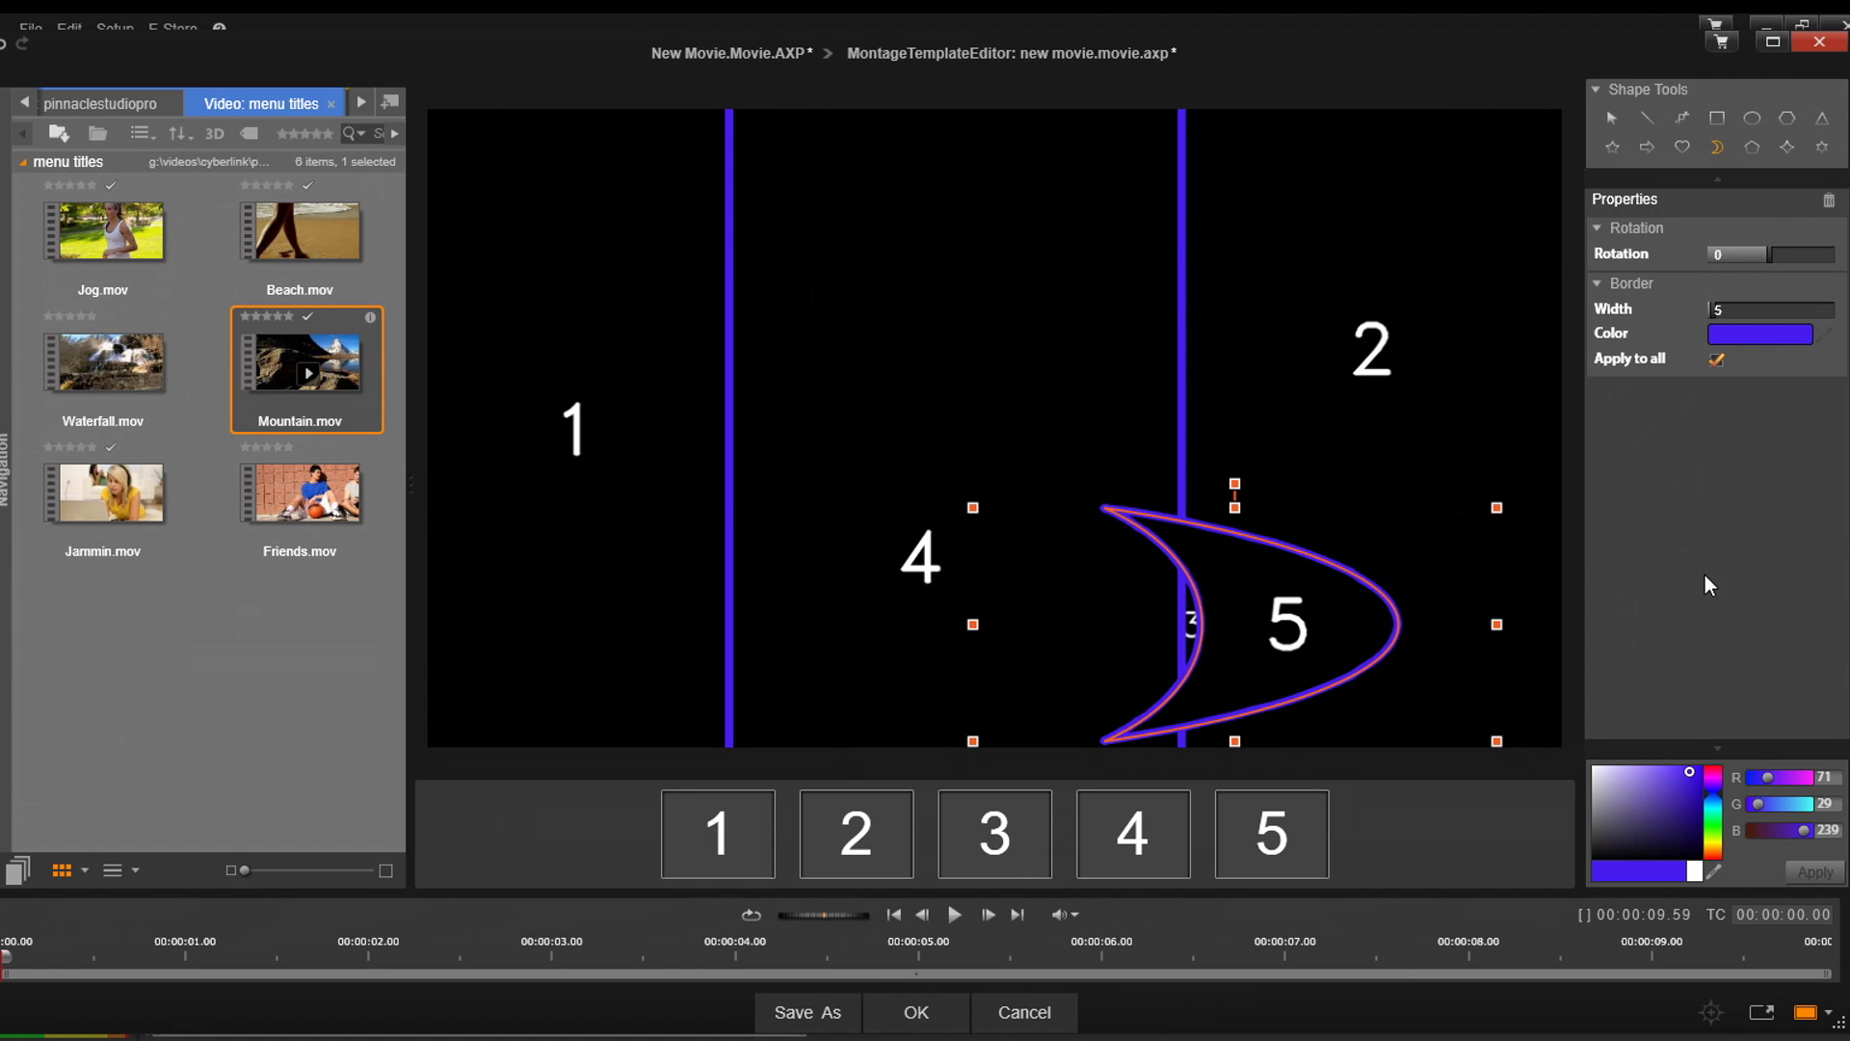
left_click(1743, 334)
left_click(1488, 245)
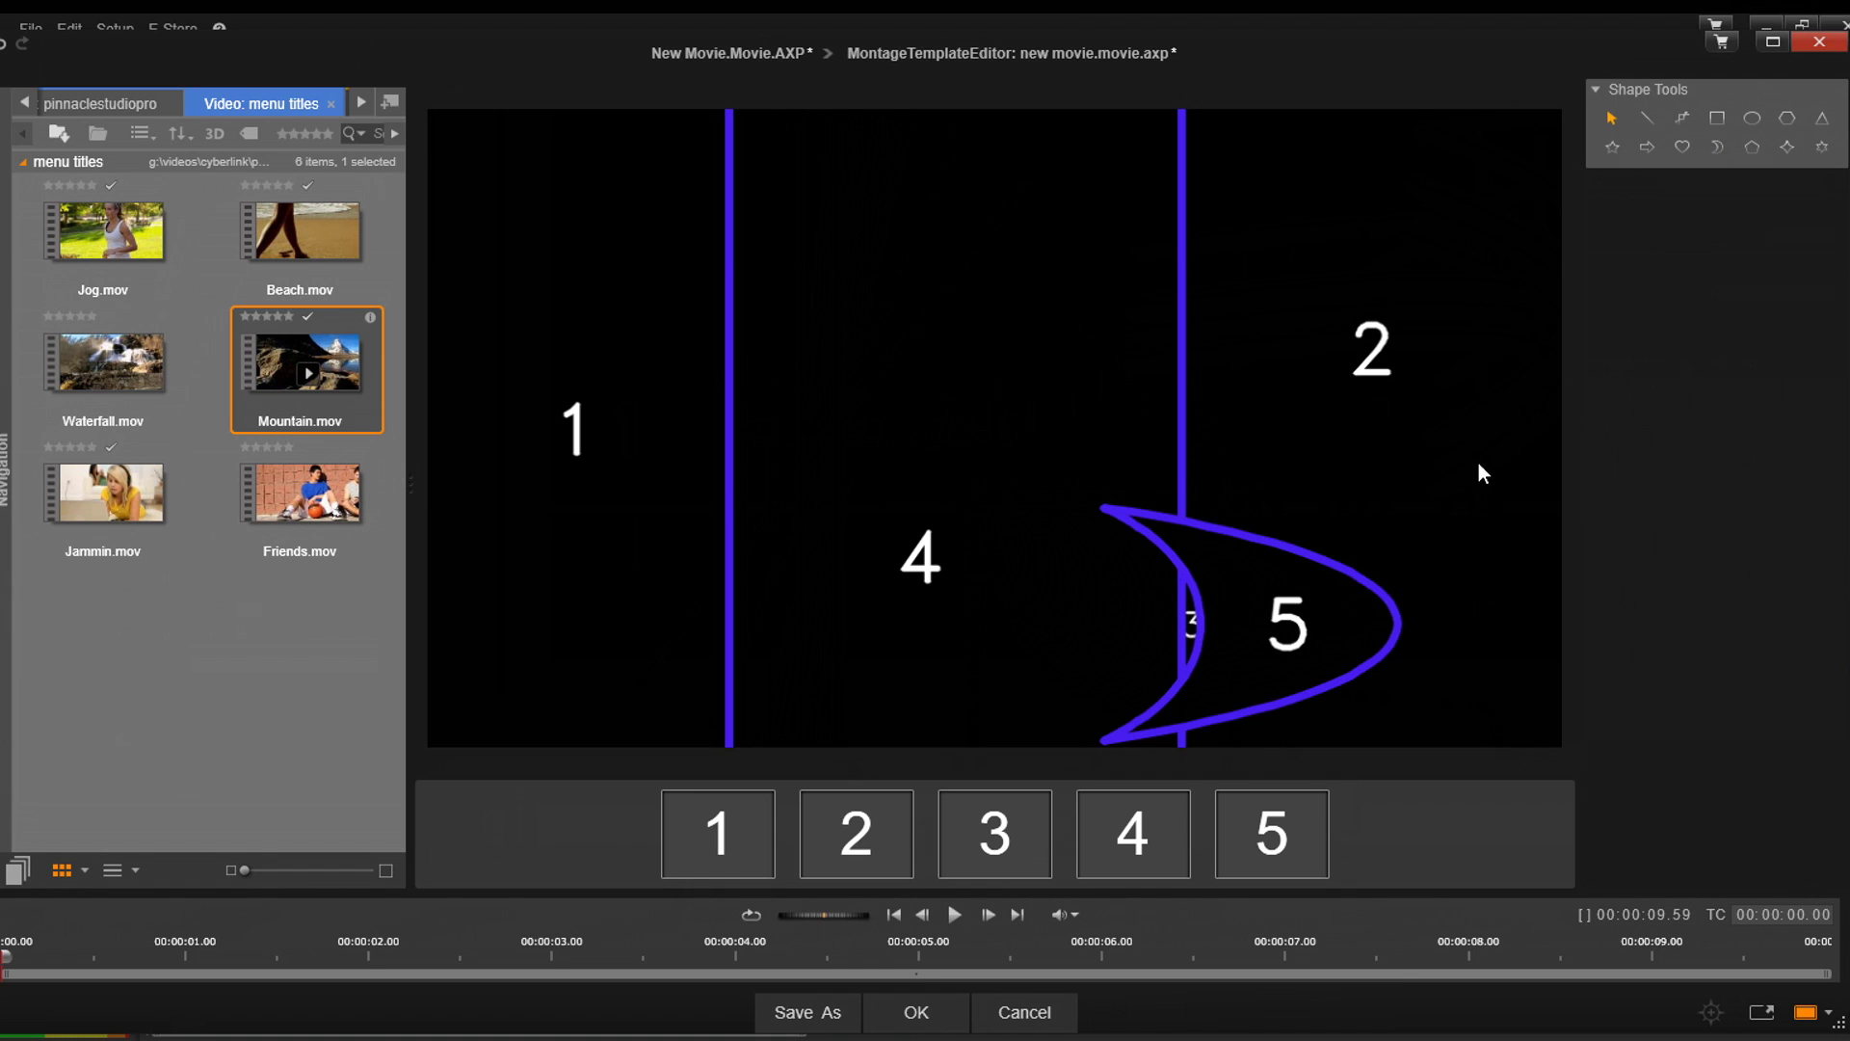
left_click(1393, 621)
left_click(1760, 333)
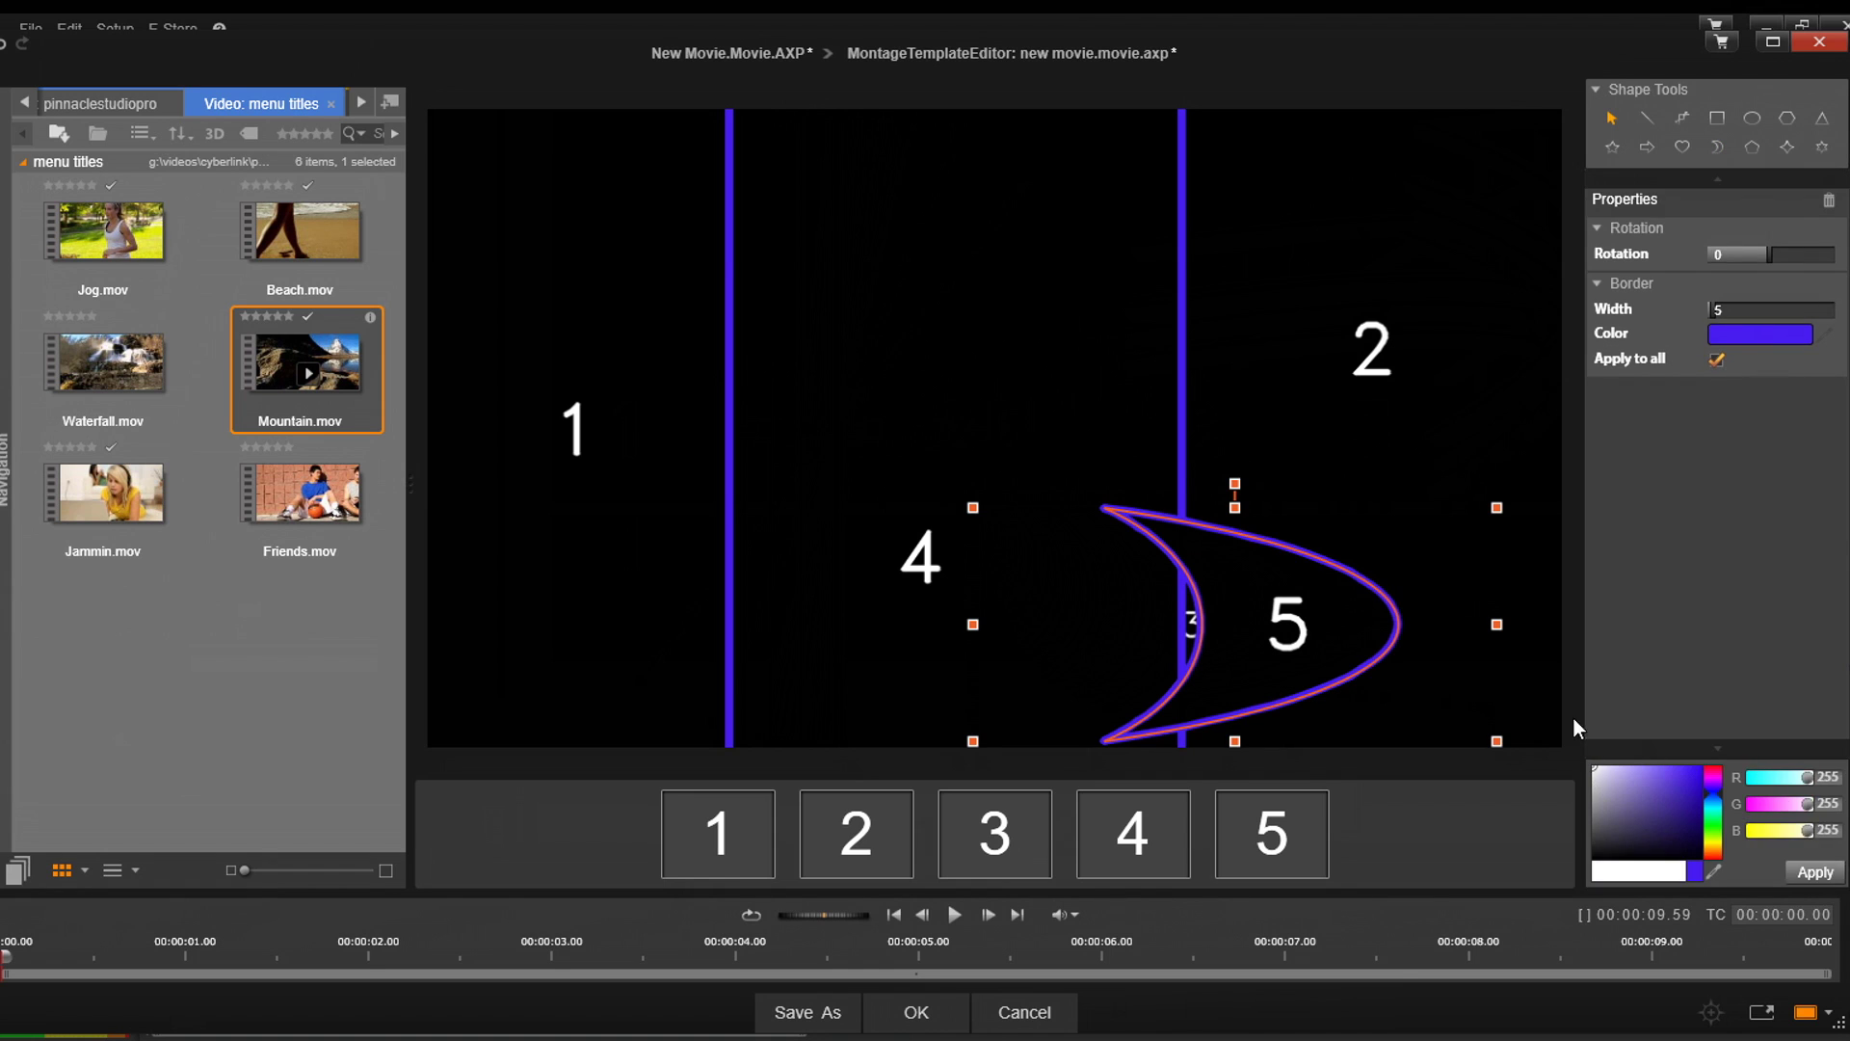
left_click(1815, 872)
left_click(1752, 333)
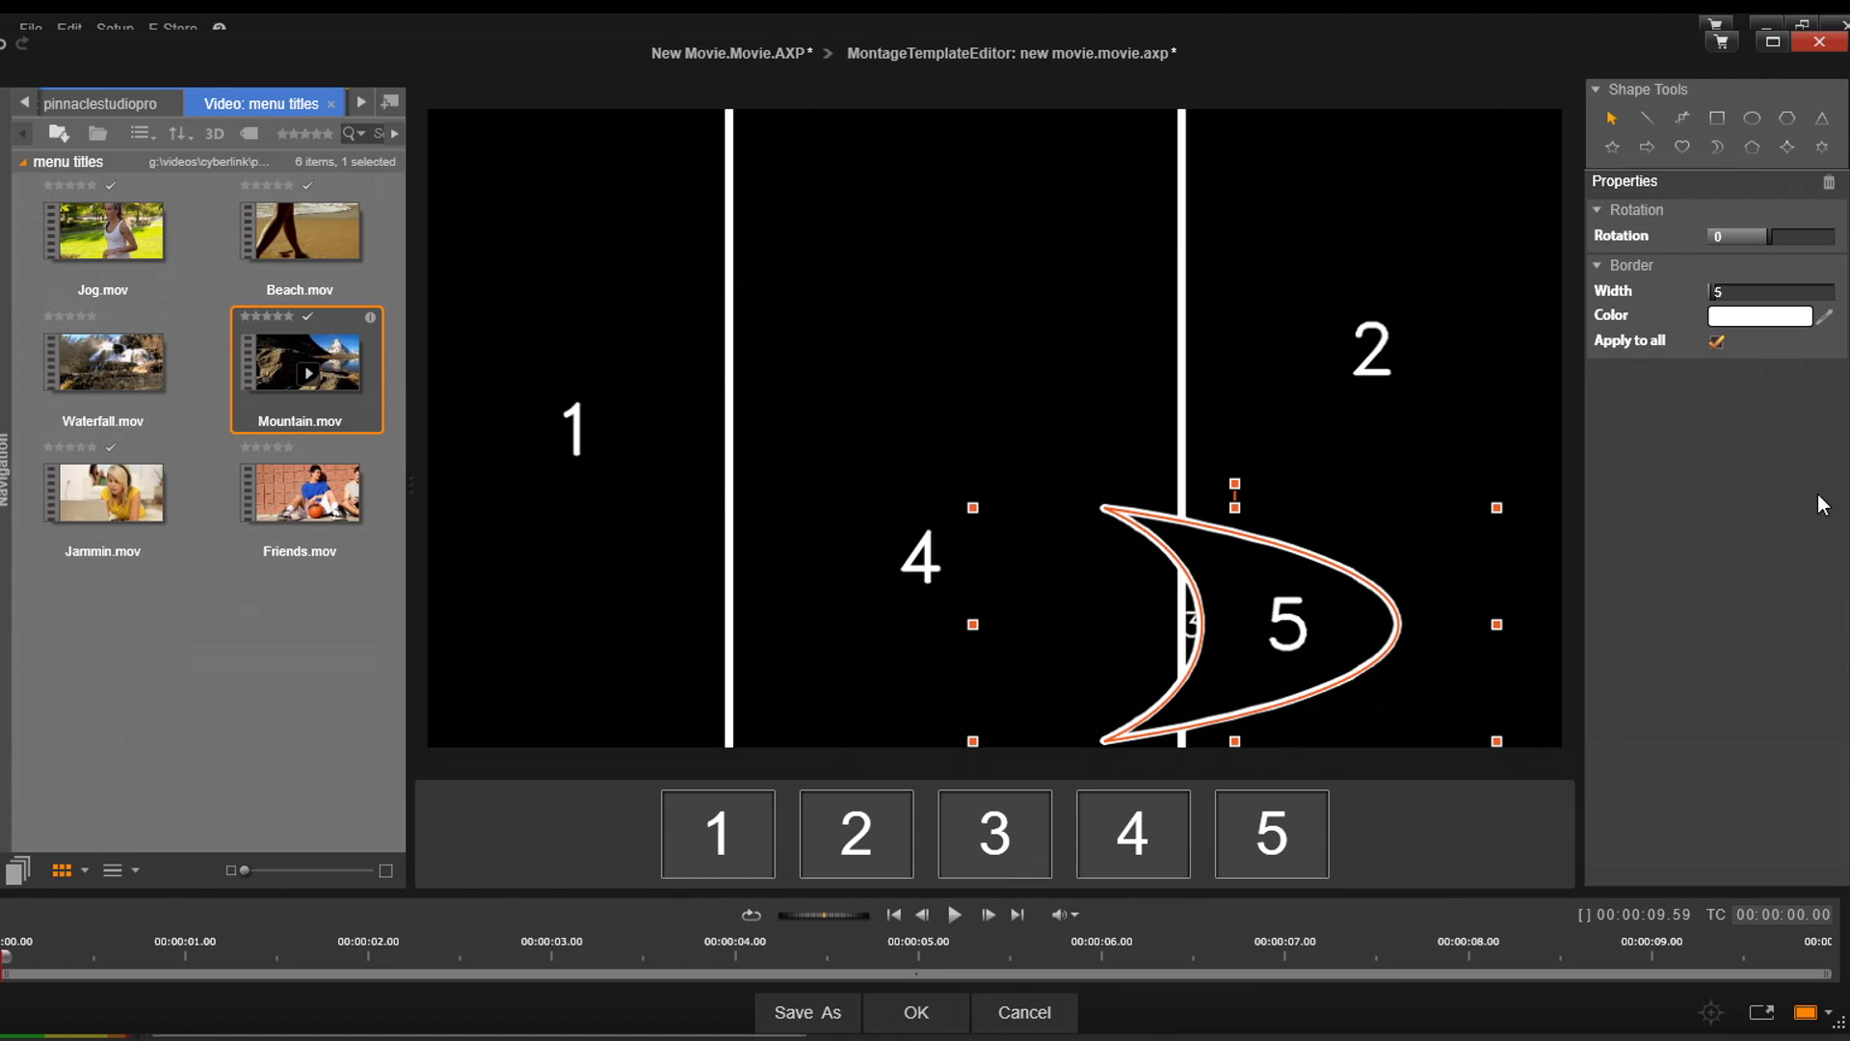
Save the template as 'Star Trek Logo' and close the template editor.
left_click(833, 1014)
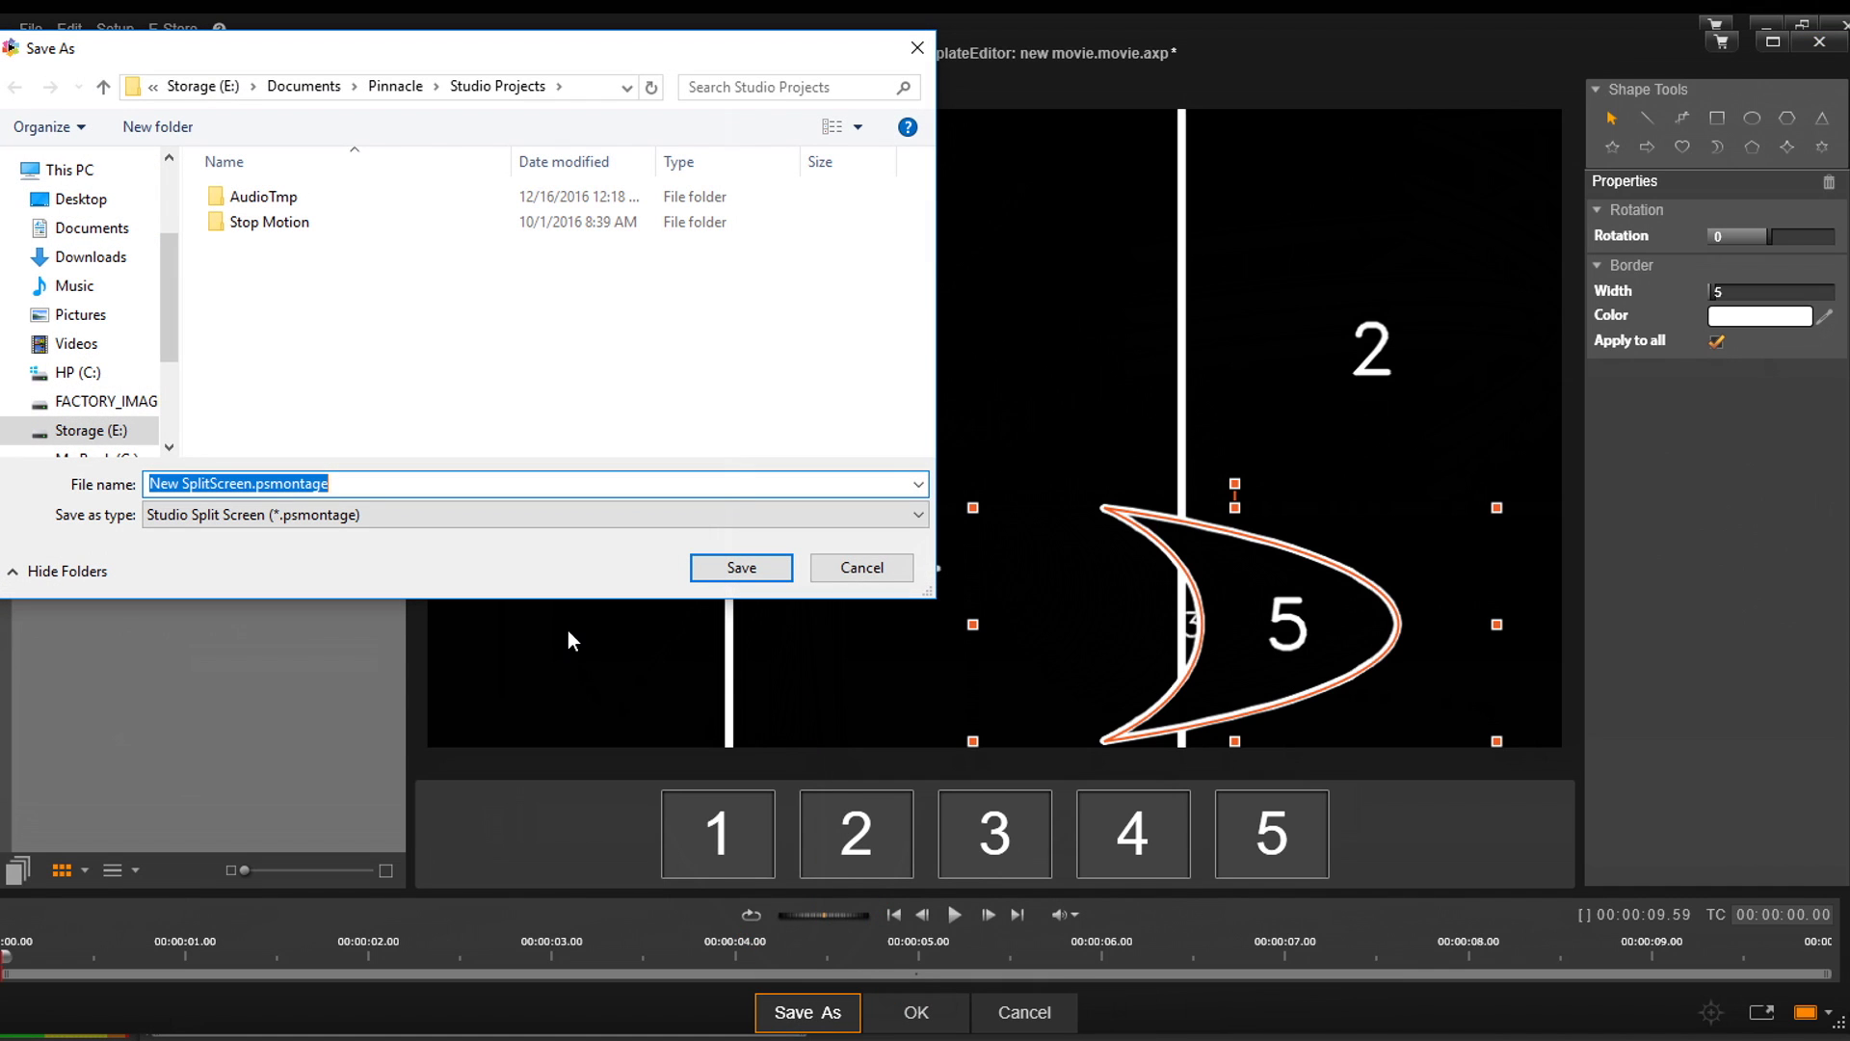
type("Star Trek T")
key("BackSpace")
type("Logo")
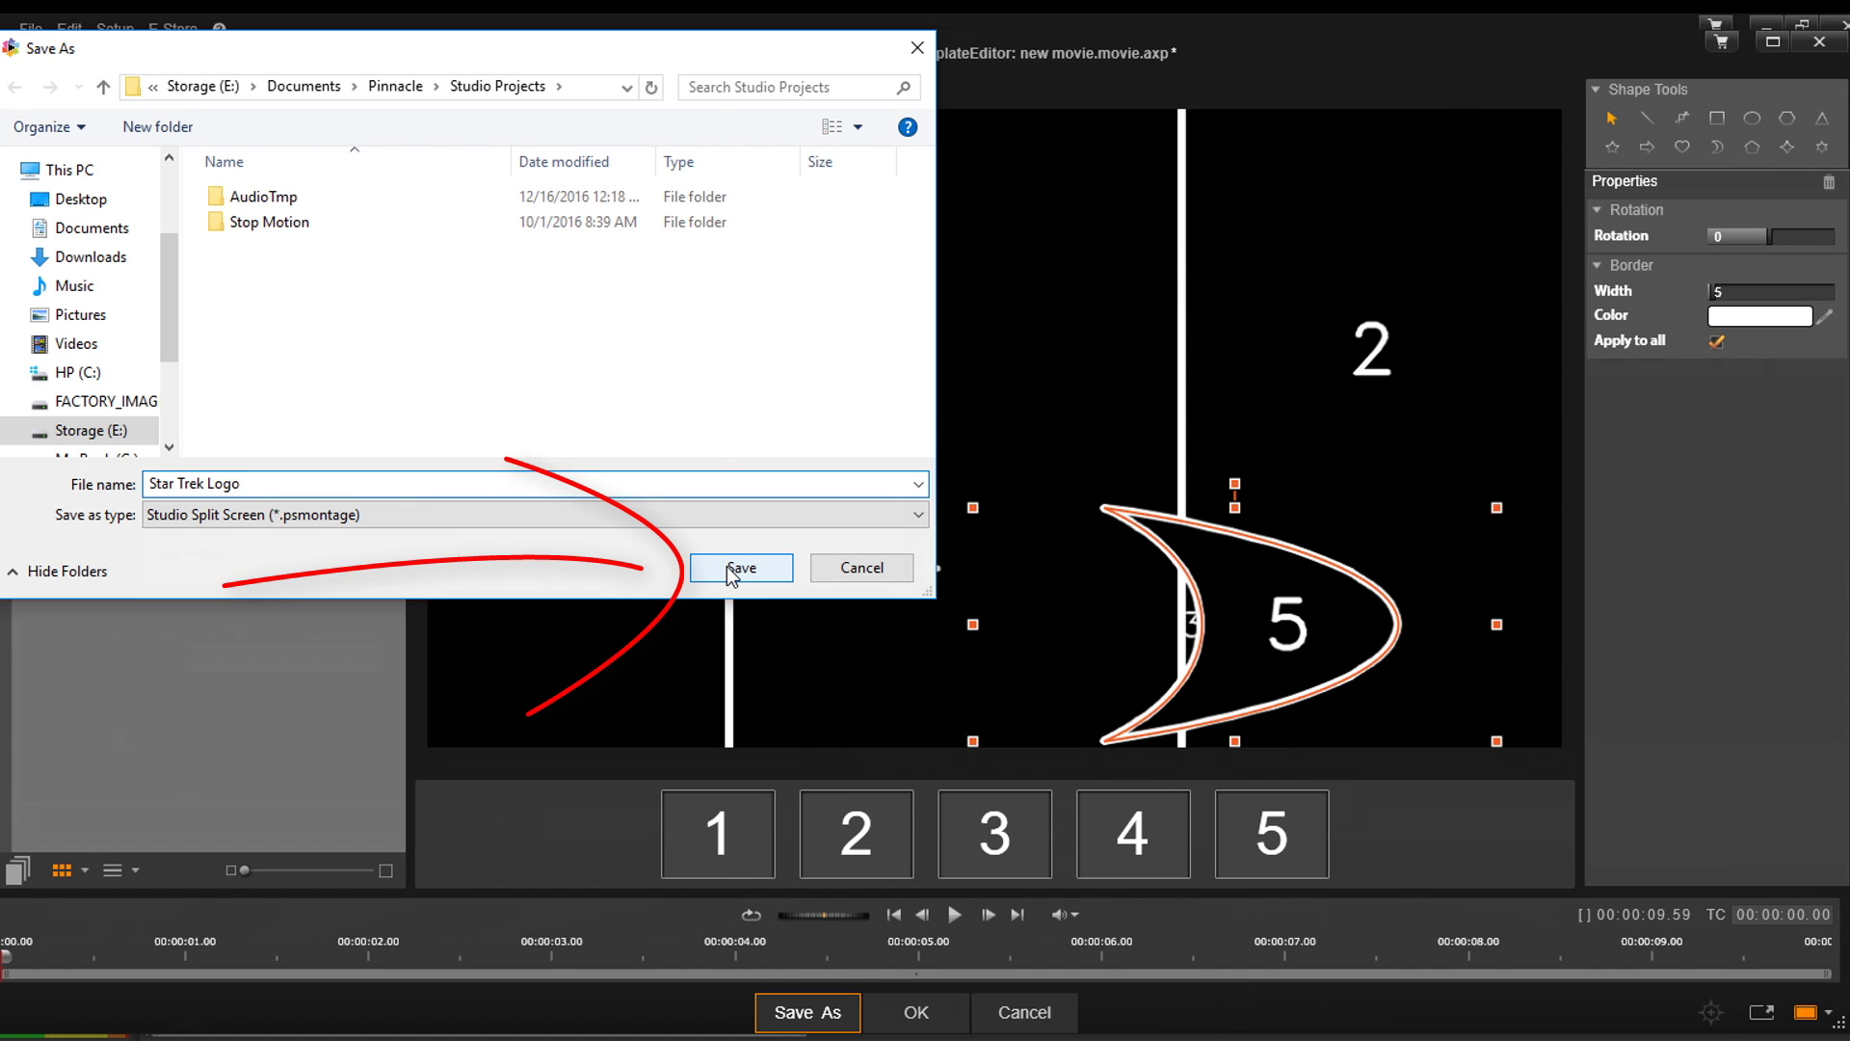
left_click(735, 569)
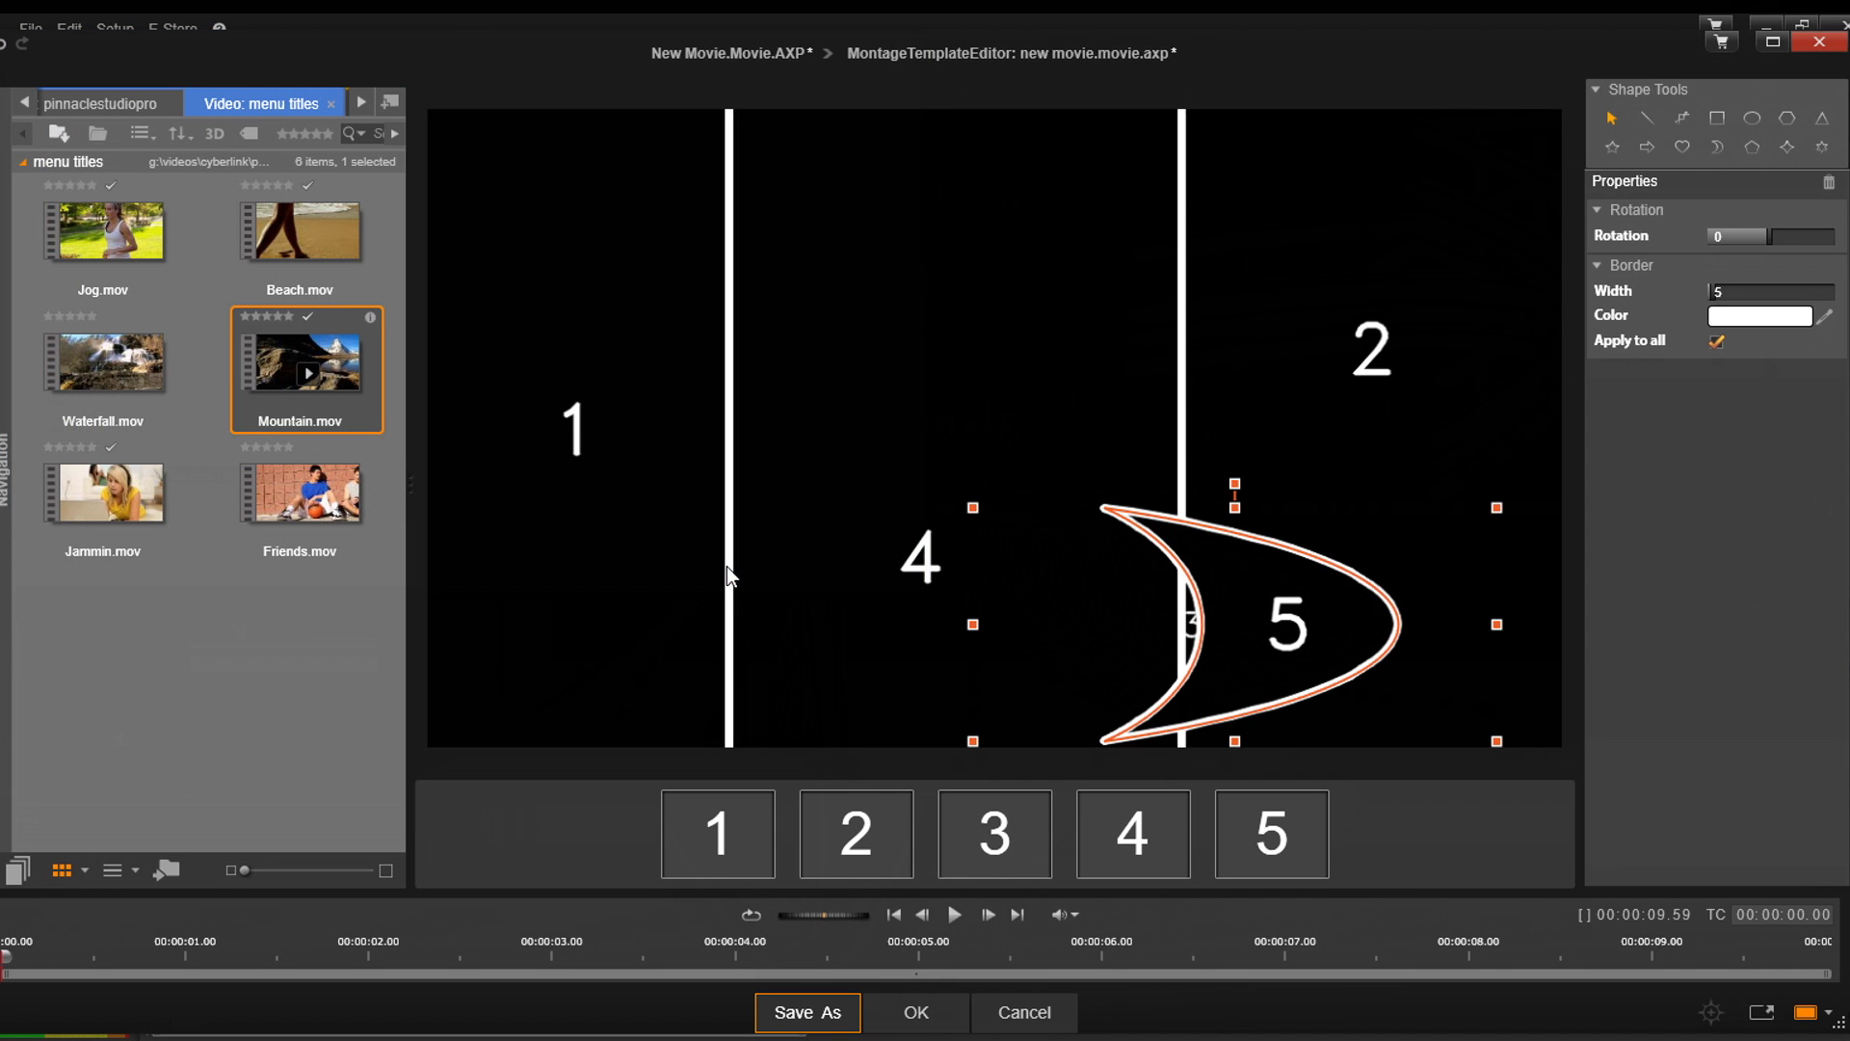
left_click(915, 1011)
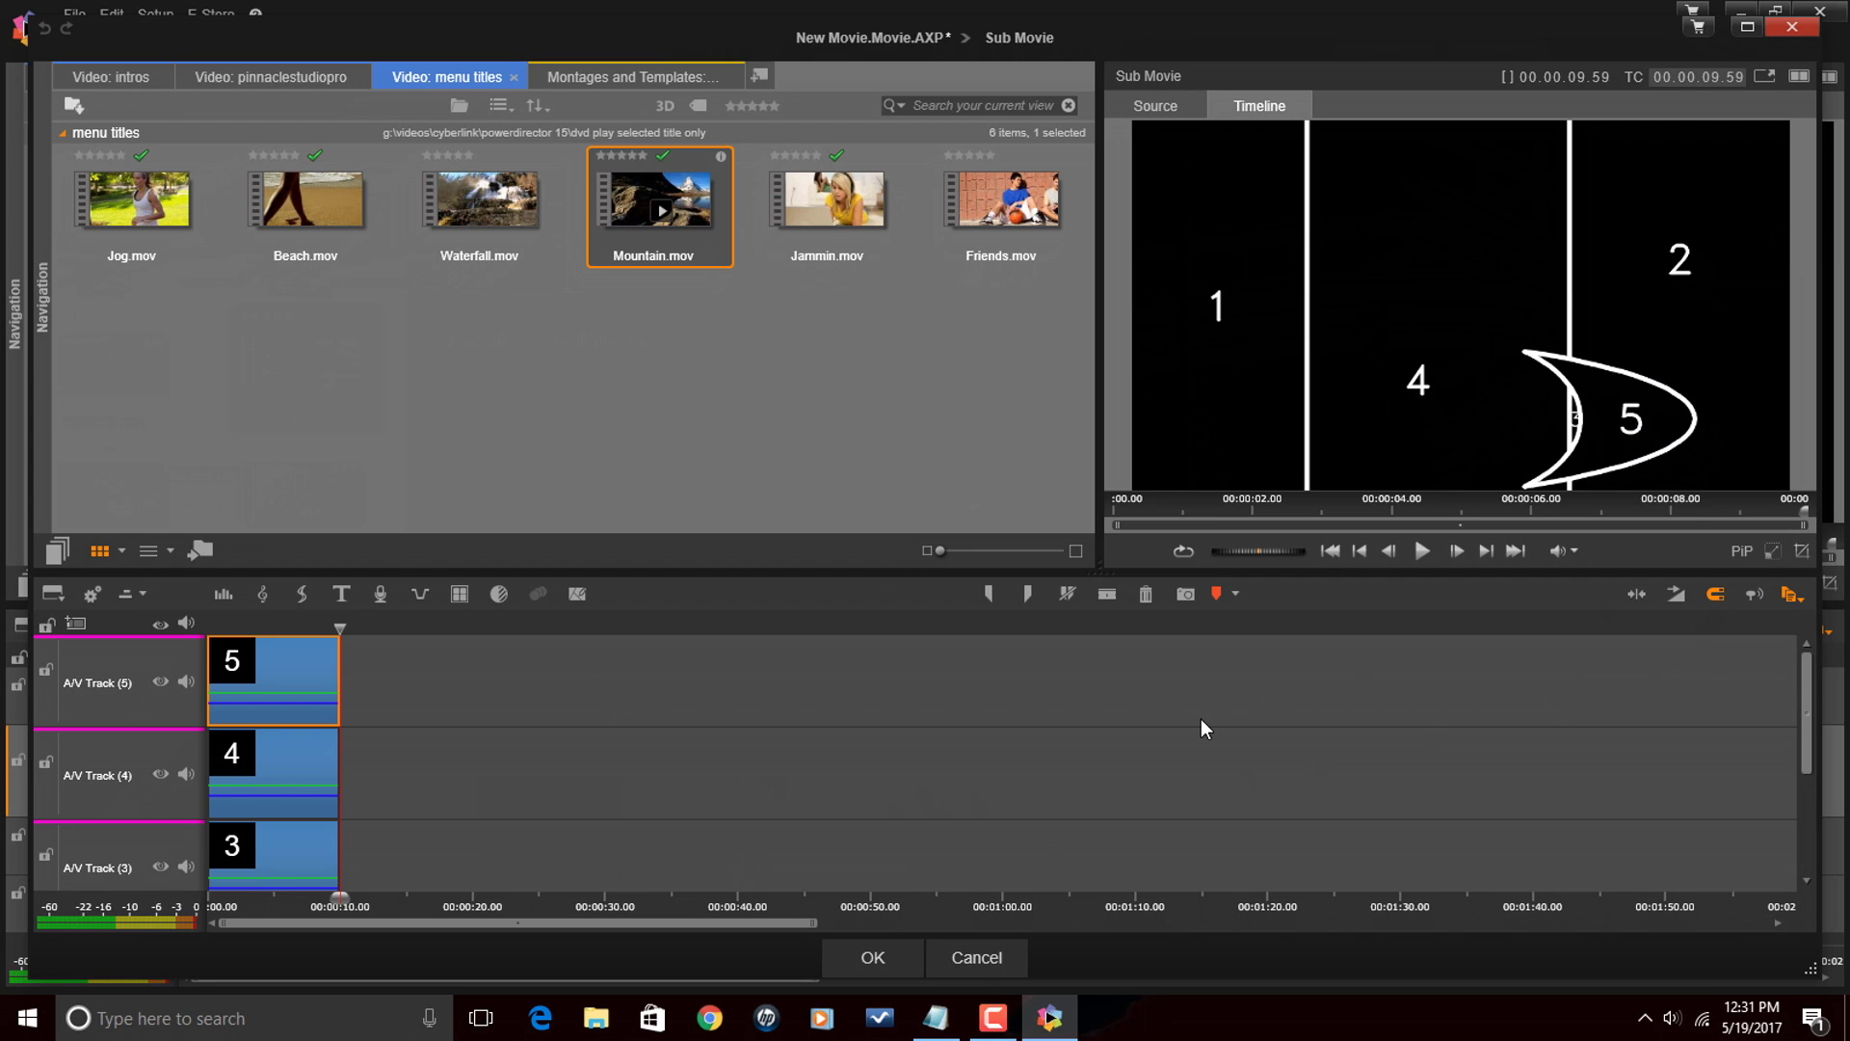
Confirm the sub movie edits and return to the main movie timeline.
left_click(888, 964)
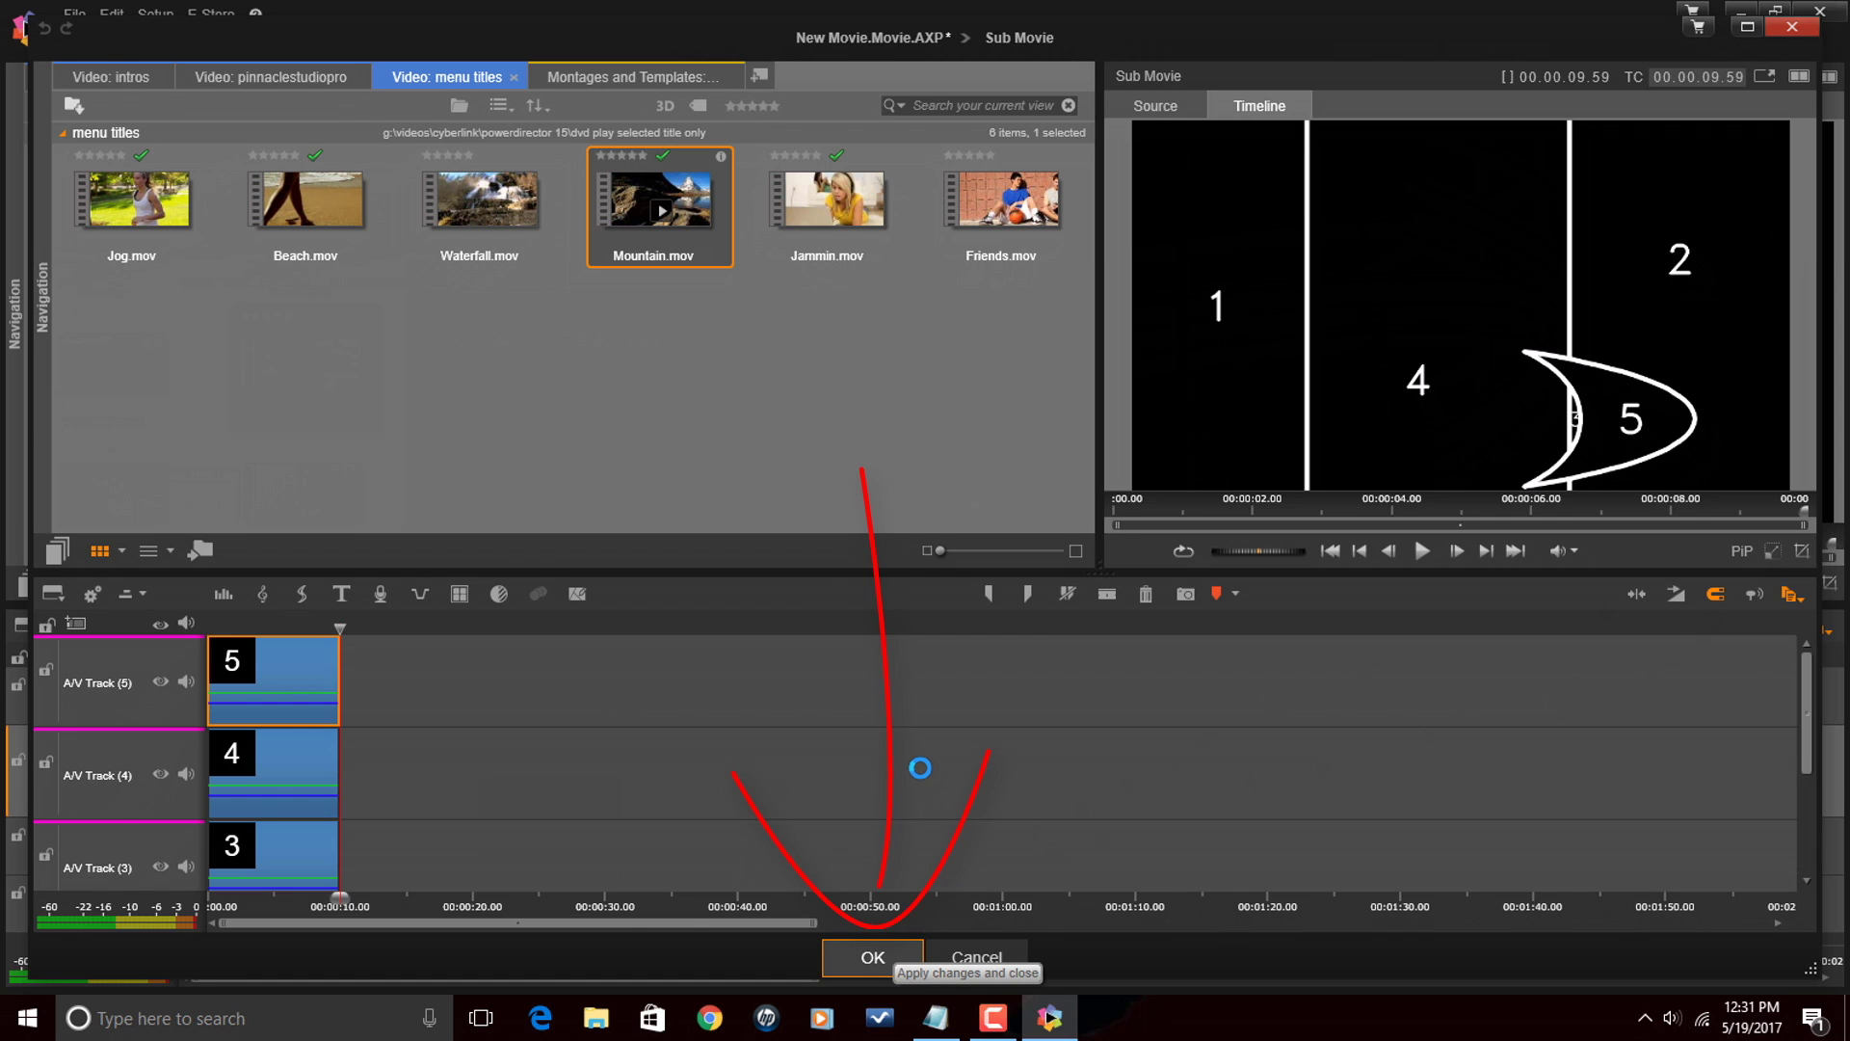